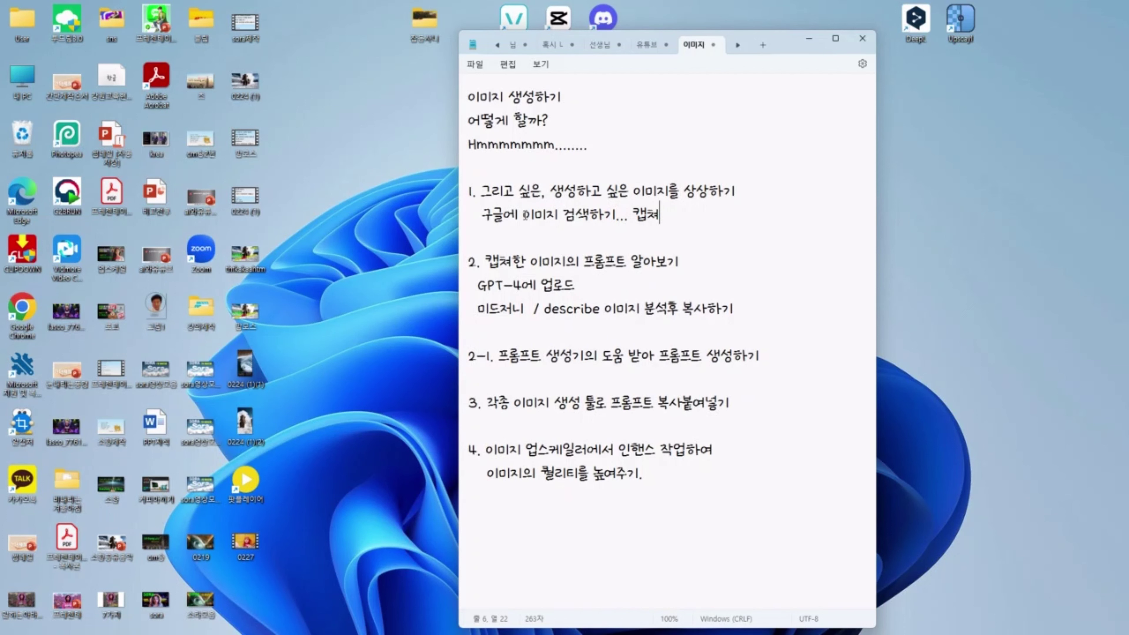
Review the image-creation notes, from the Google search and capture through prompt analysis and generation to upscaling
{"action": "left_click_drag", "start_coordinate": [526, 216], "coordinate": [669, 217]}
{"action": "left_click", "coordinate": [669, 217]}
{"action": "left_click_drag", "start_coordinate": [584, 261], "coordinate": [685, 263]}
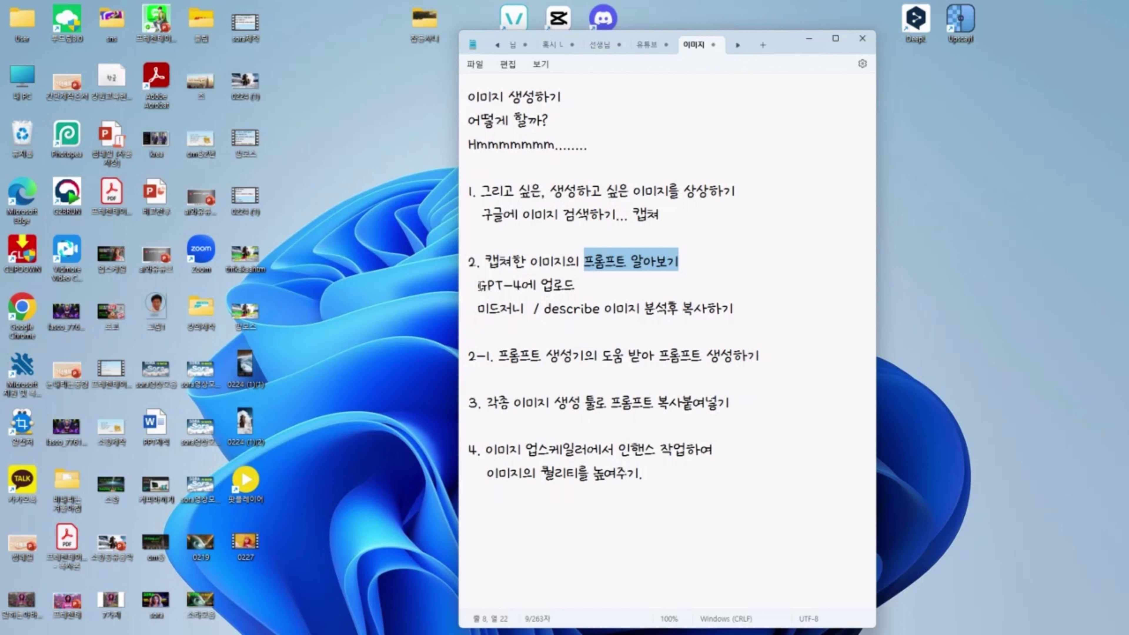
{"action": "left_click_drag", "start_coordinate": [478, 285], "coordinate": [619, 273]}
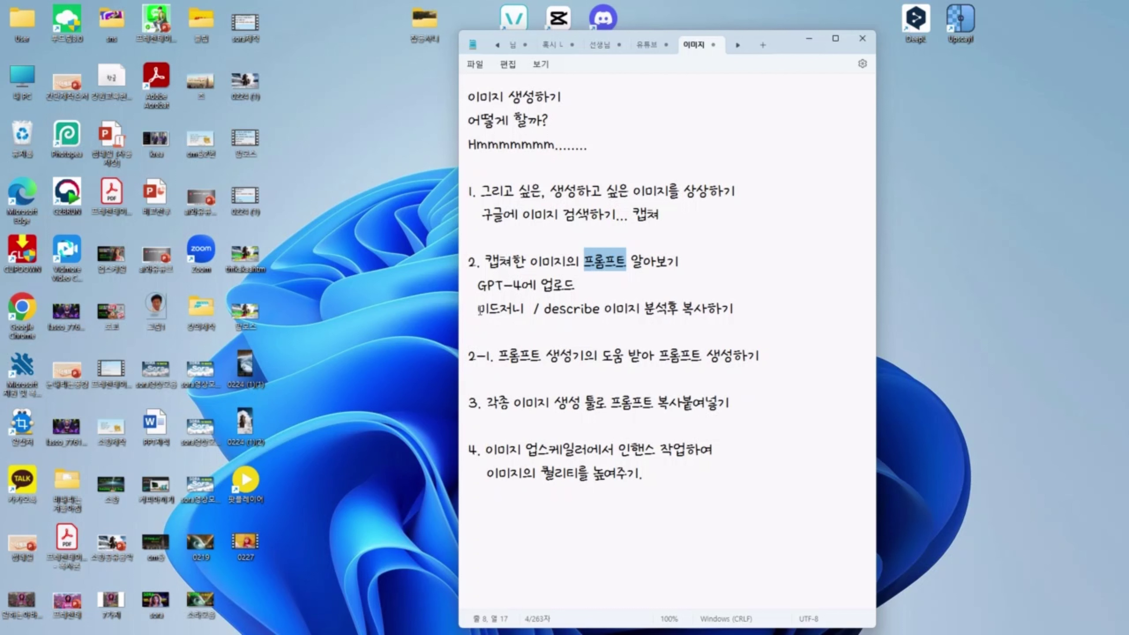
{"action": "left_click_drag", "start_coordinate": [479, 308], "coordinate": [600, 314]}
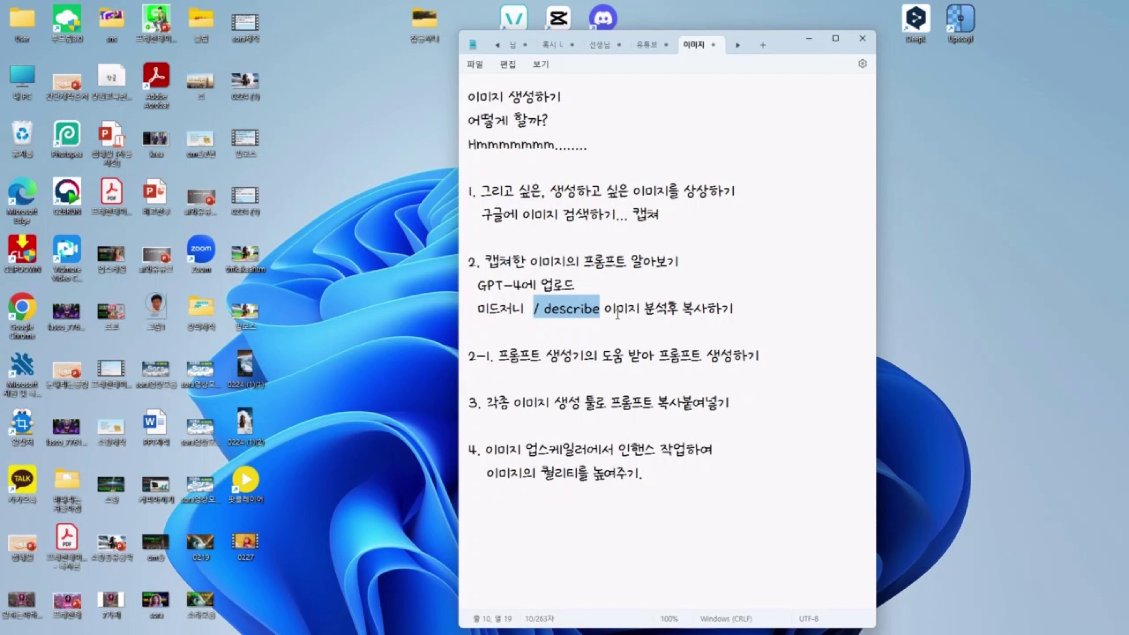
{"action": "left_click_drag", "start_coordinate": [596, 262], "coordinate": [641, 273]}
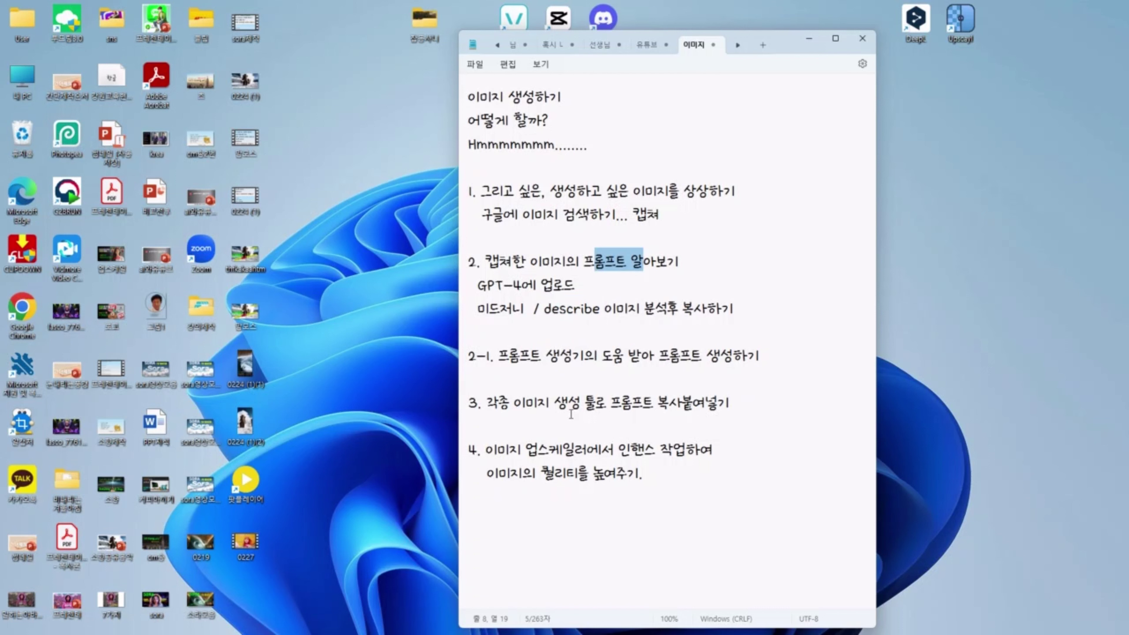
{"action": "left_click_drag", "start_coordinate": [571, 413], "coordinate": [736, 413]}
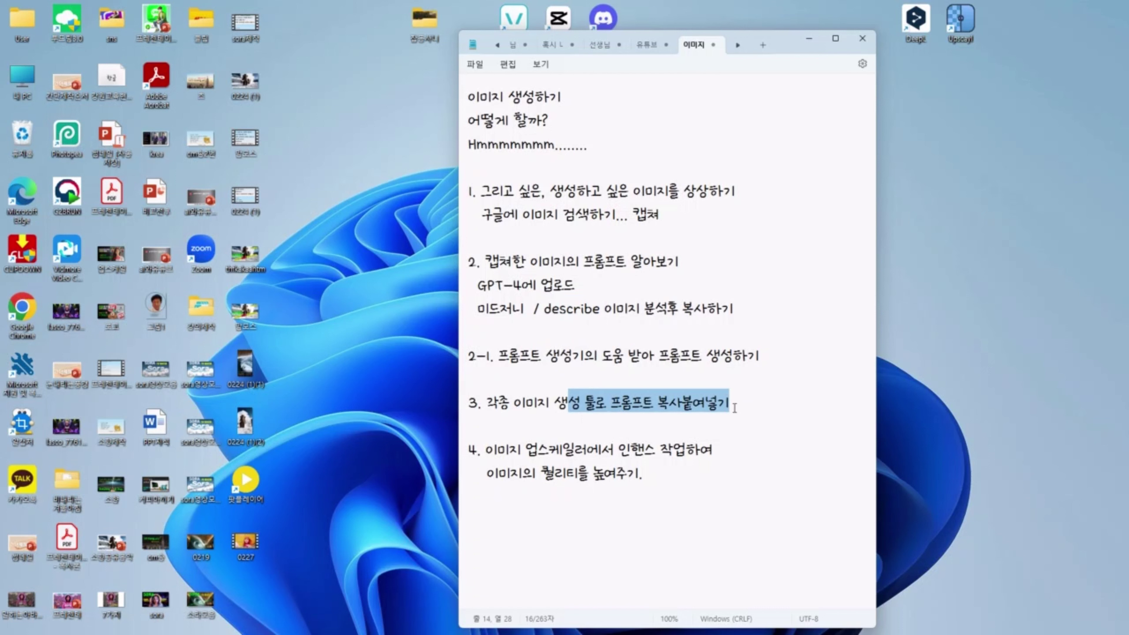
{"action": "left_click", "coordinate": [789, 224]}
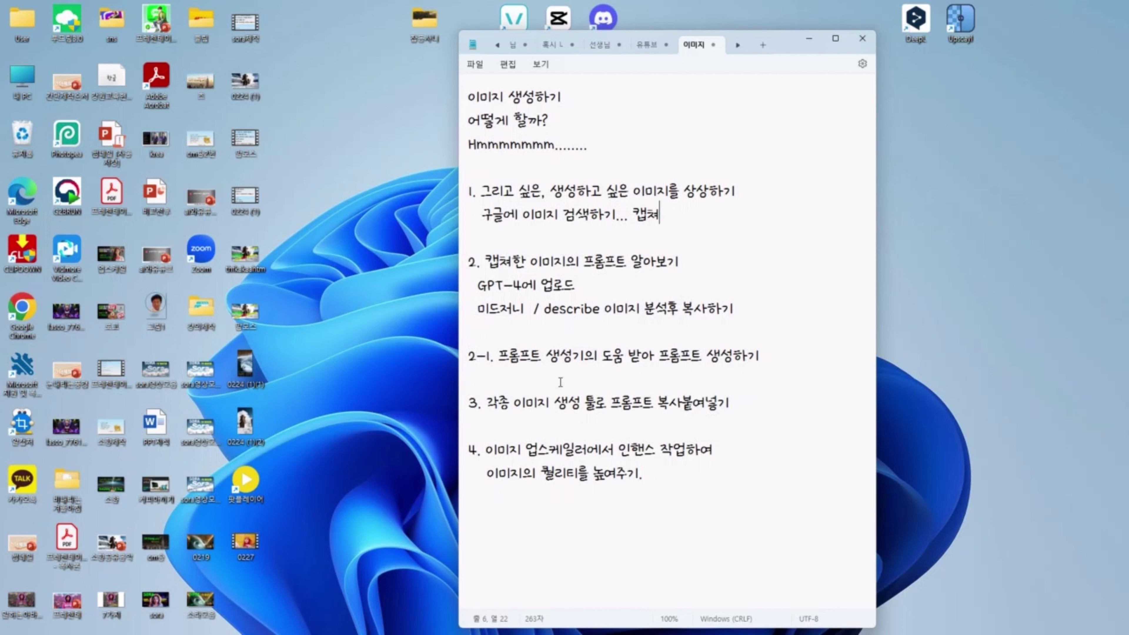
{"action": "left_click_drag", "start_coordinate": [497, 356], "coordinate": [739, 359]}
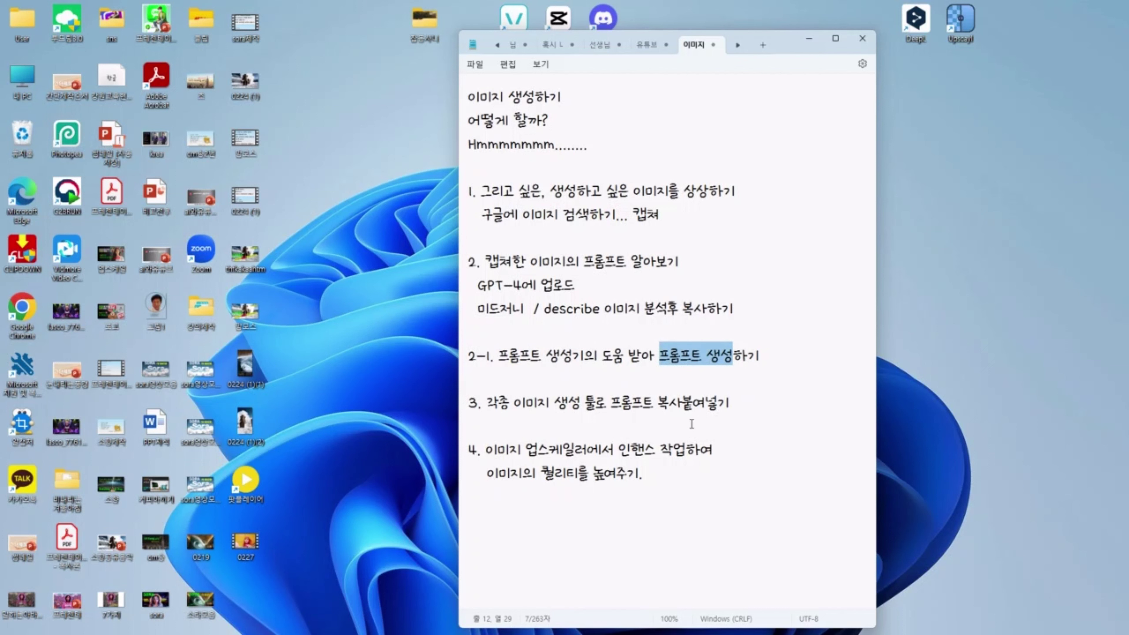
{"action": "left_click_drag", "start_coordinate": [486, 449], "coordinate": [601, 450]}
{"action": "left_click", "coordinate": [540, 452]}
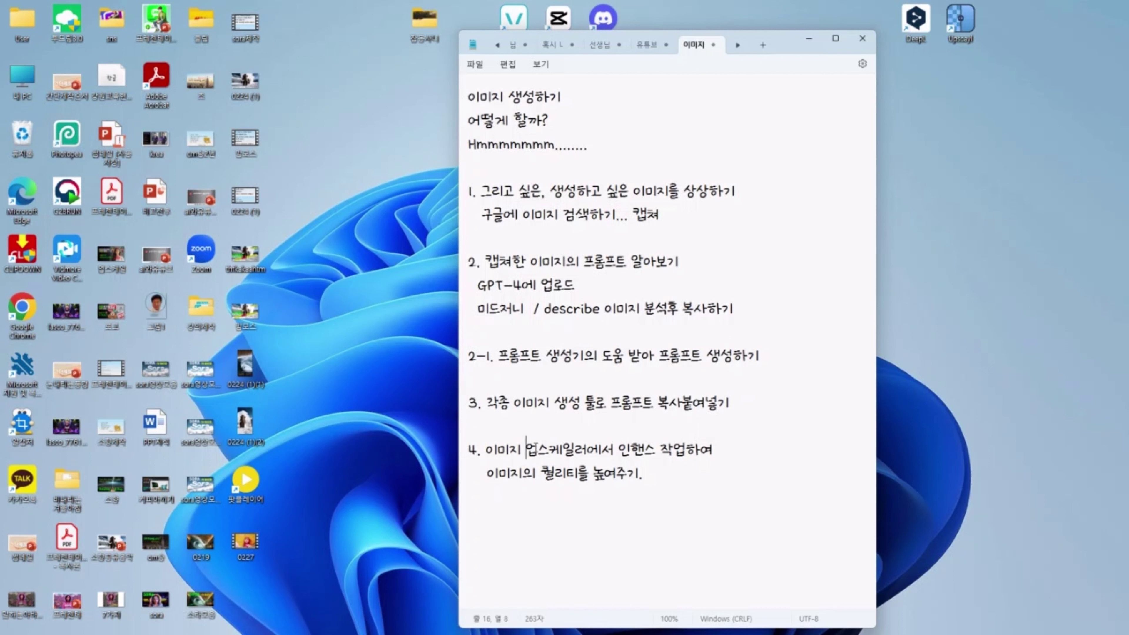
{"action": "left_click_drag", "start_coordinate": [523, 450], "coordinate": [550, 450]}
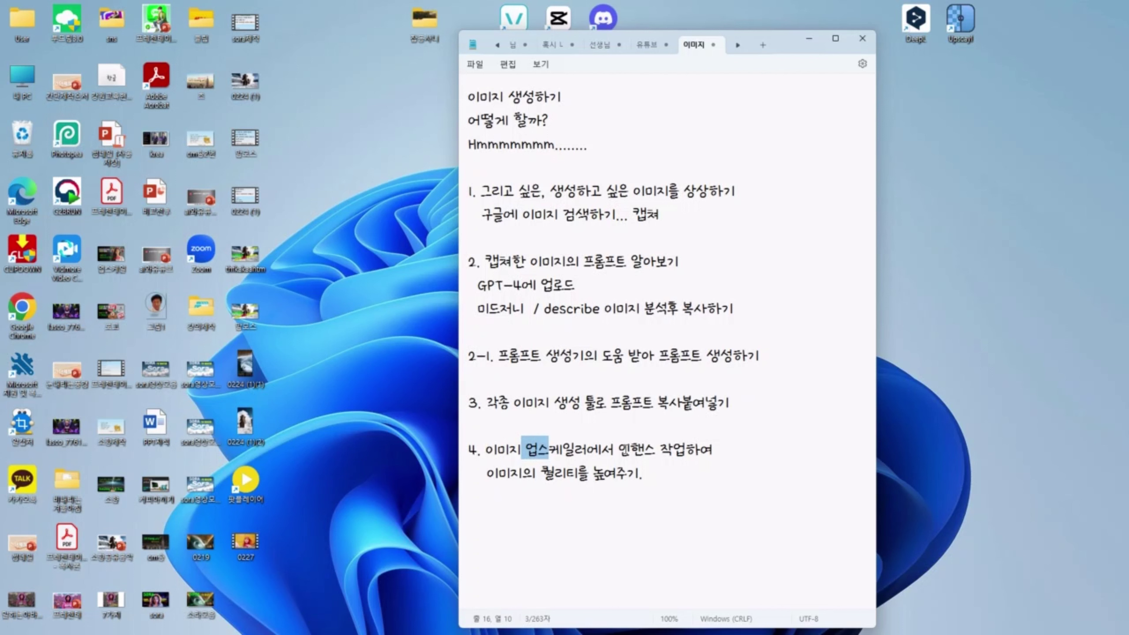
{"action": "left_click_drag", "start_coordinate": [488, 473], "coordinate": [651, 471]}
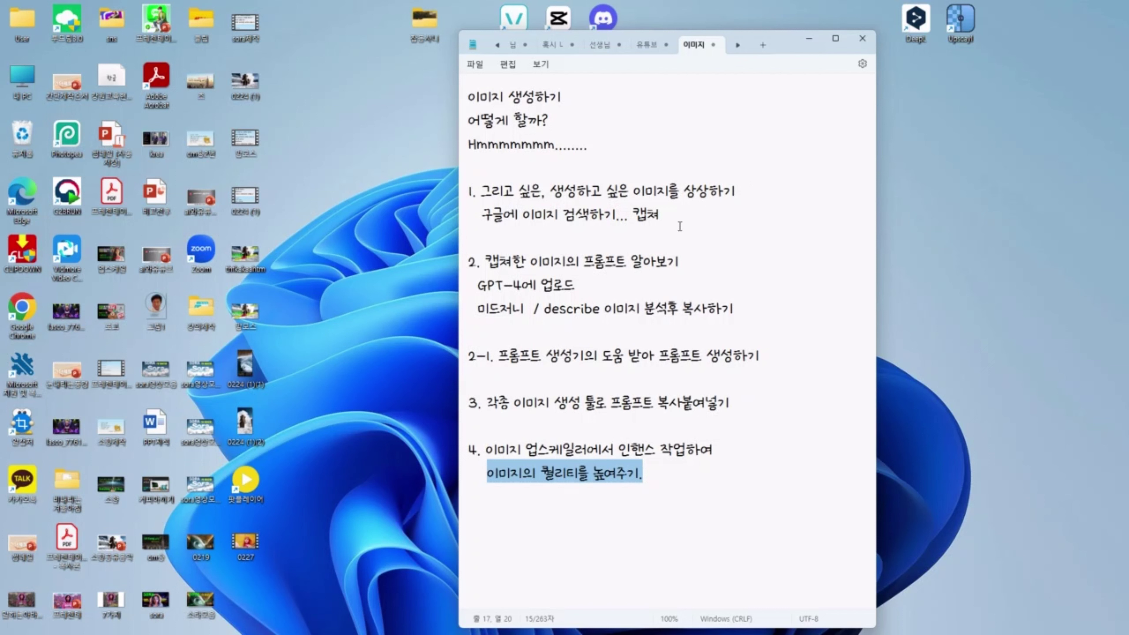
{"action": "left_click", "coordinate": [610, 199]}
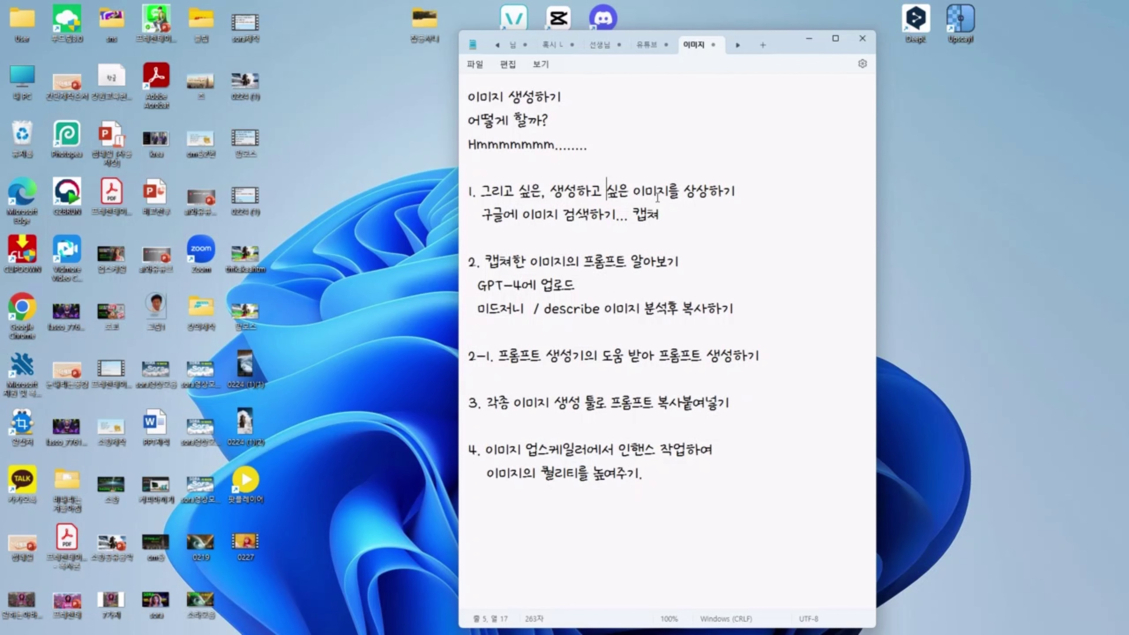
{"action": "left_click_drag", "start_coordinate": [480, 214], "coordinate": [661, 224]}
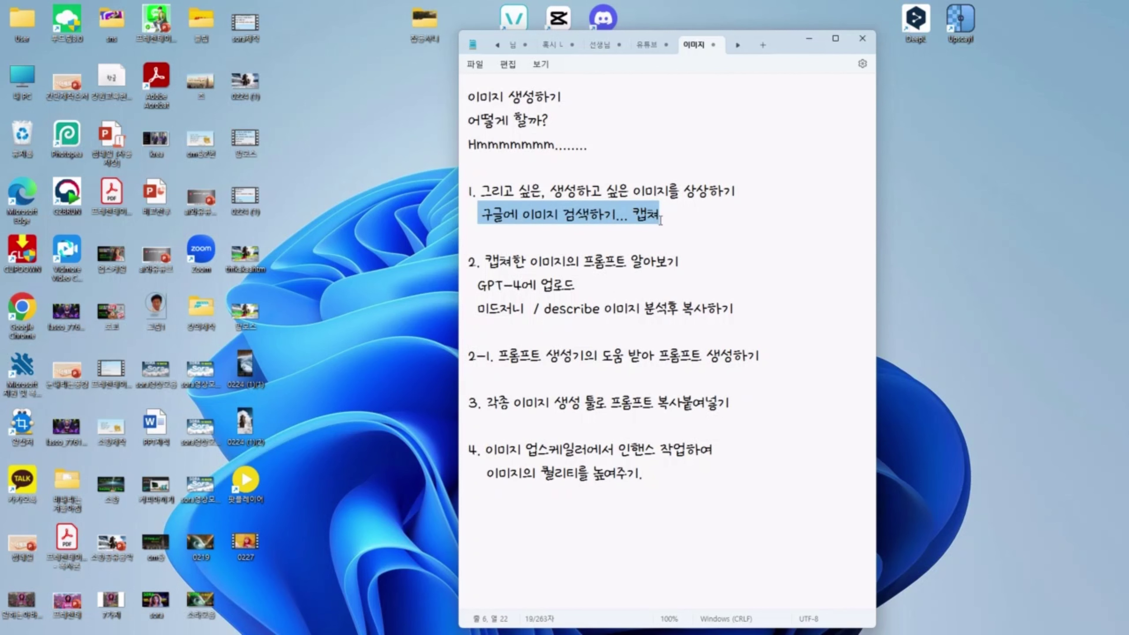
{"action": "left_click", "coordinate": [660, 221]}
Switch to Chrome and browse the 네일아트 image search results for a reference picture
{"action": "left_click", "coordinate": [554, 628]}
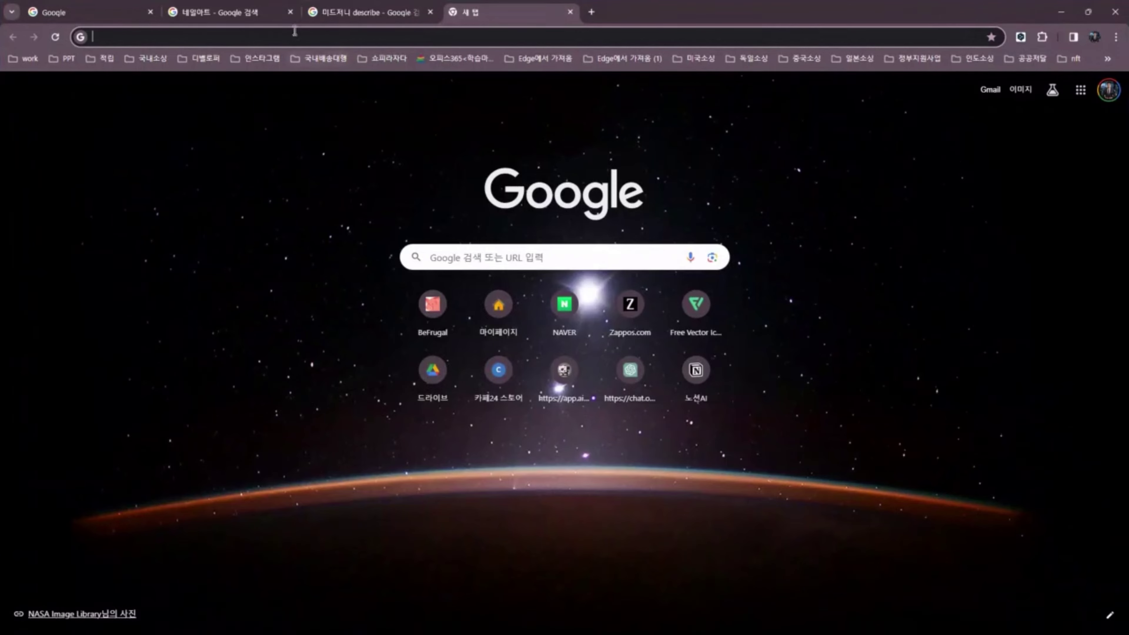
{"action": "left_click", "coordinate": [220, 16]}
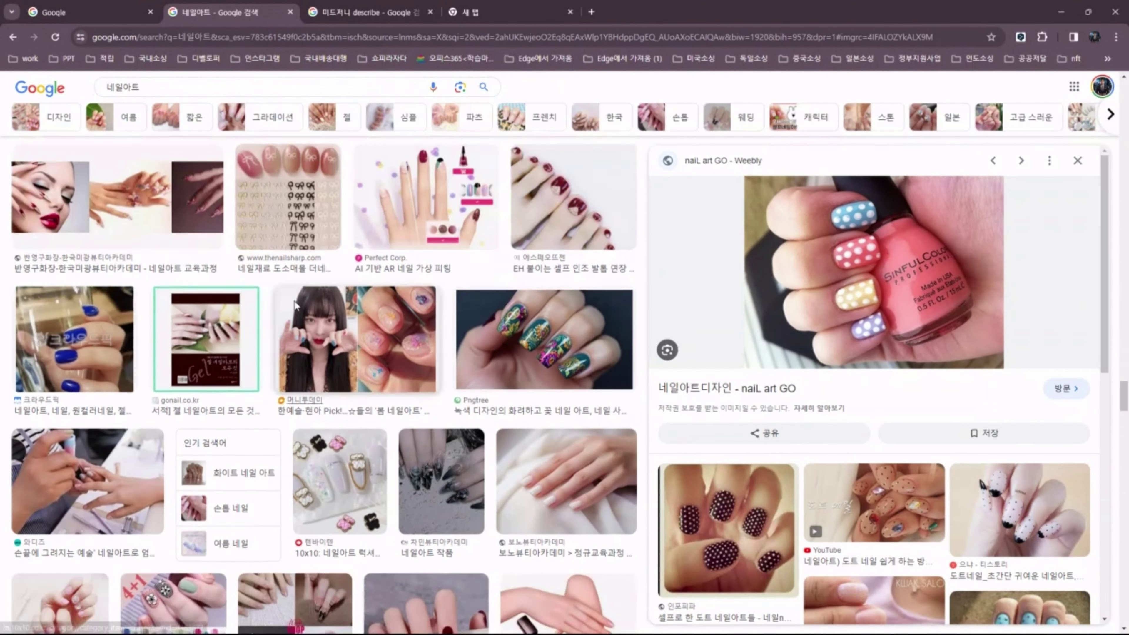
{"action": "scroll", "coordinate": [295, 306], "scroll_direction": "up", "scroll_amount": 1}
{"action": "scroll", "coordinate": [262, 304], "scroll_direction": "up", "scroll_amount": 5}
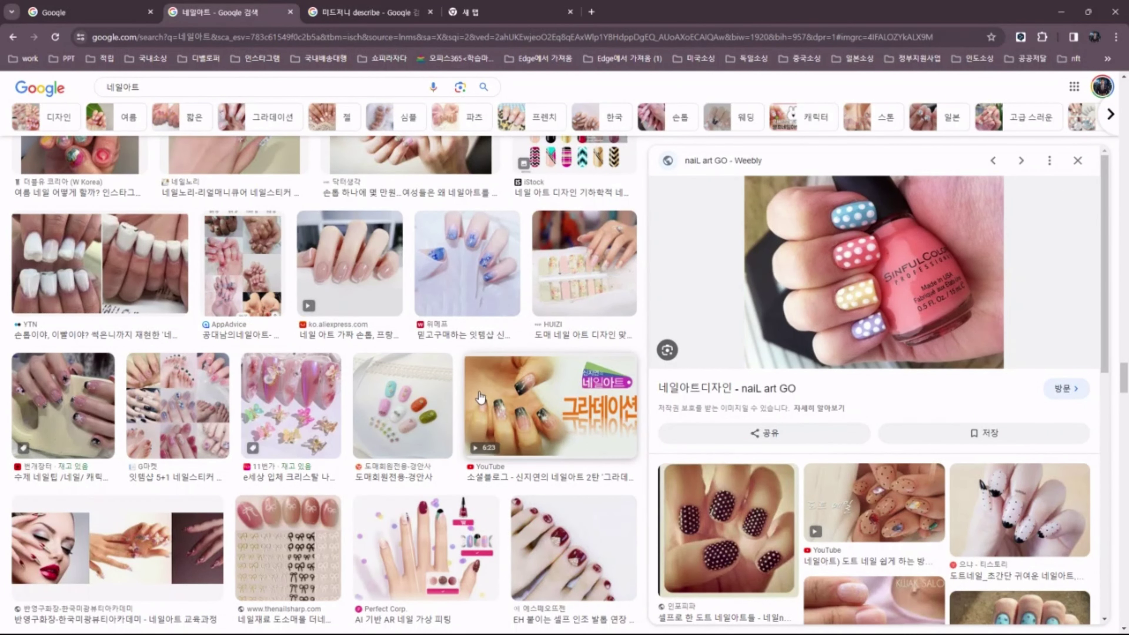
{"action": "scroll", "coordinate": [480, 398], "scroll_direction": "down", "scroll_amount": 8}
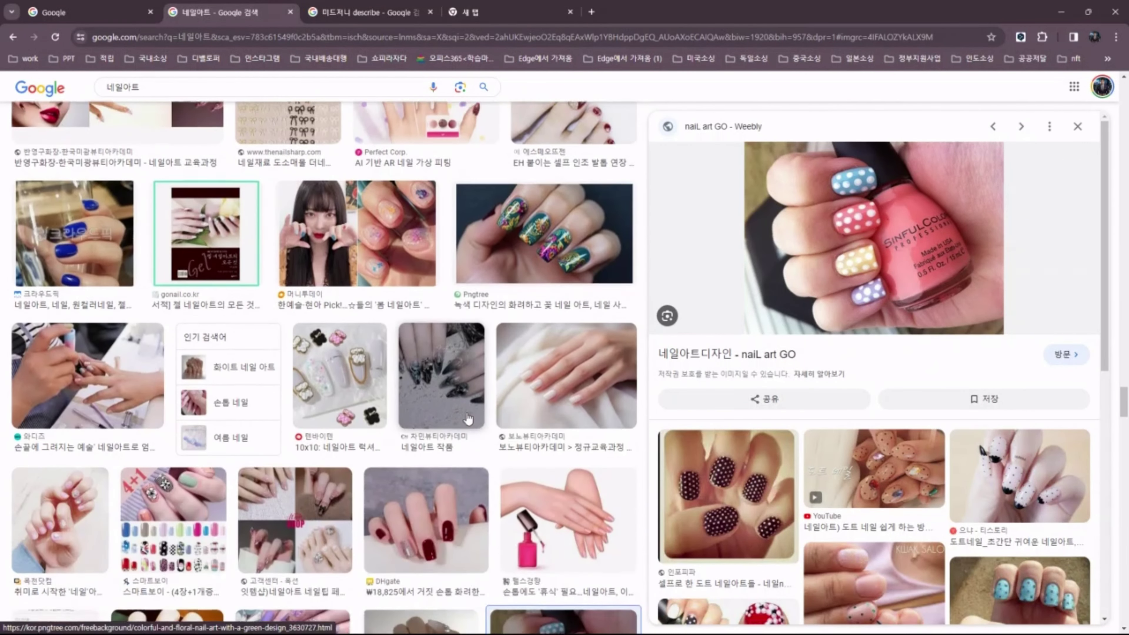
{"action": "scroll", "coordinate": [468, 420], "scroll_direction": "down", "scroll_amount": 3}
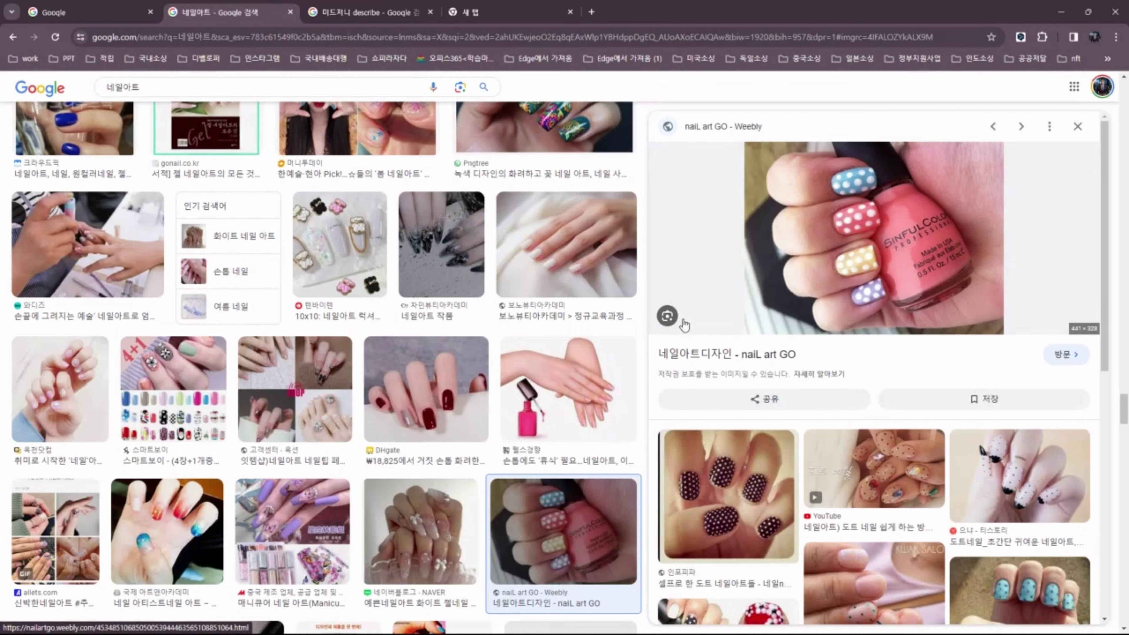
{"action": "scroll", "coordinate": [385, 367], "scroll_direction": "up", "scroll_amount": 5}
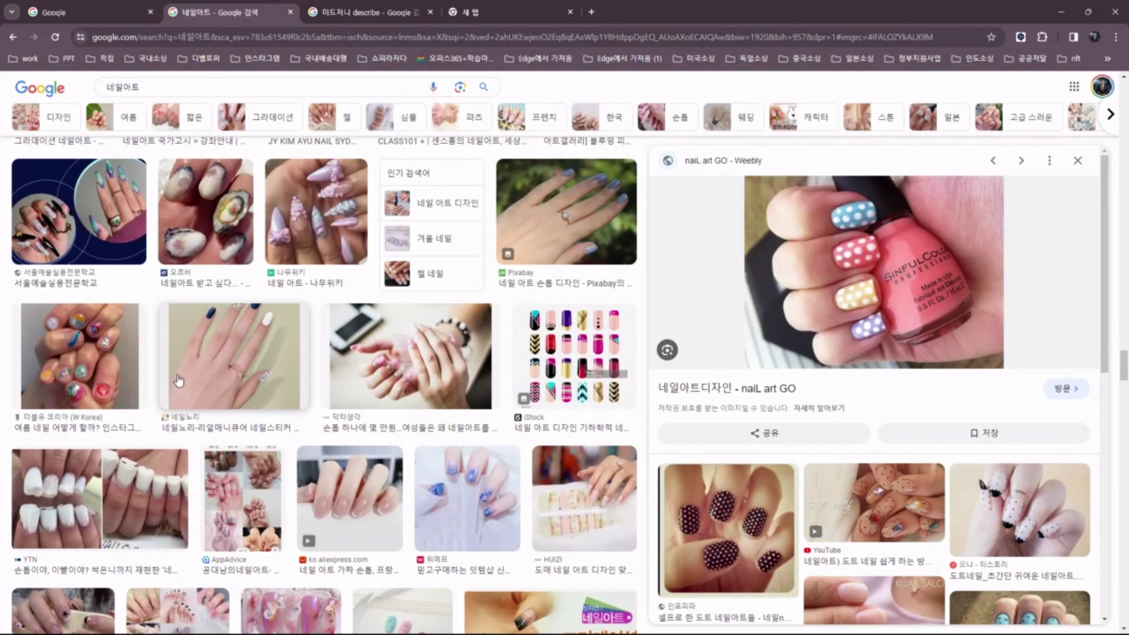
{"action": "scroll", "coordinate": [294, 396], "scroll_direction": "up", "scroll_amount": 5}
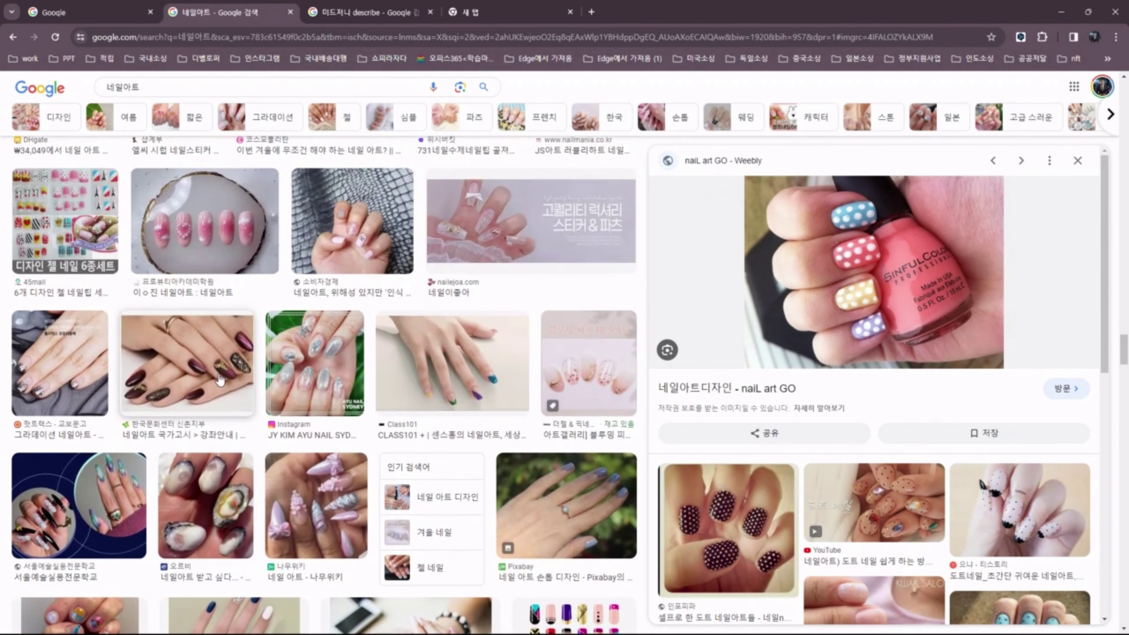
{"action": "scroll", "coordinate": [220, 380], "scroll_direction": "up", "scroll_amount": 10}
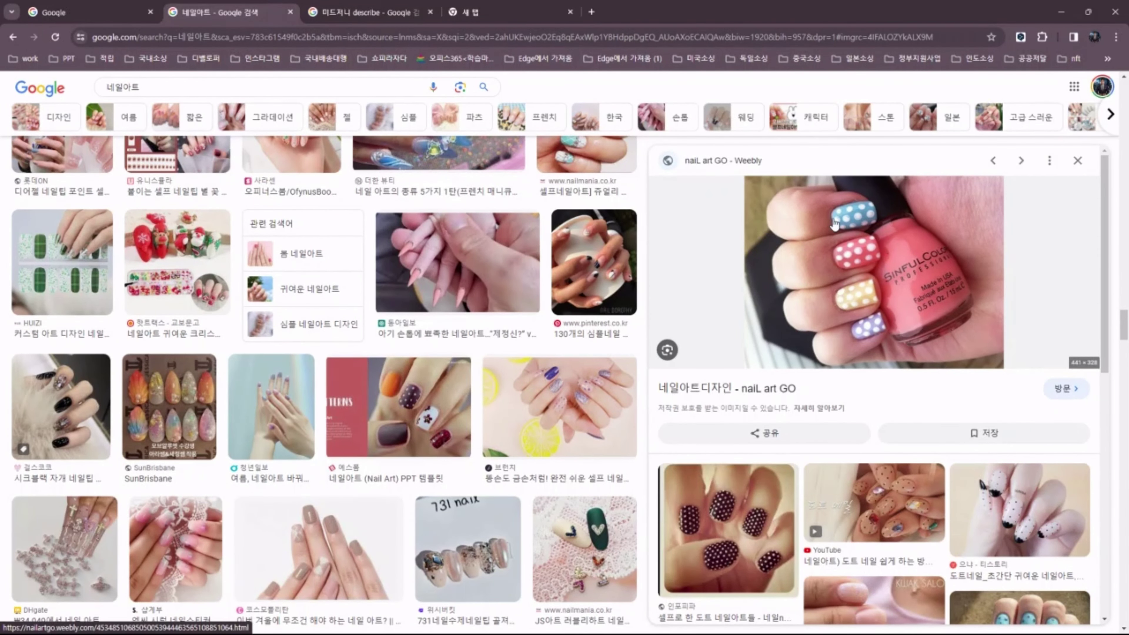
Capture the enlarged polka-dot nail photo from the image preview and close the capture result
{"action": "key", "text": "ctrl+shift+z"}
{"action": "left_click", "coordinate": [857, 353]}
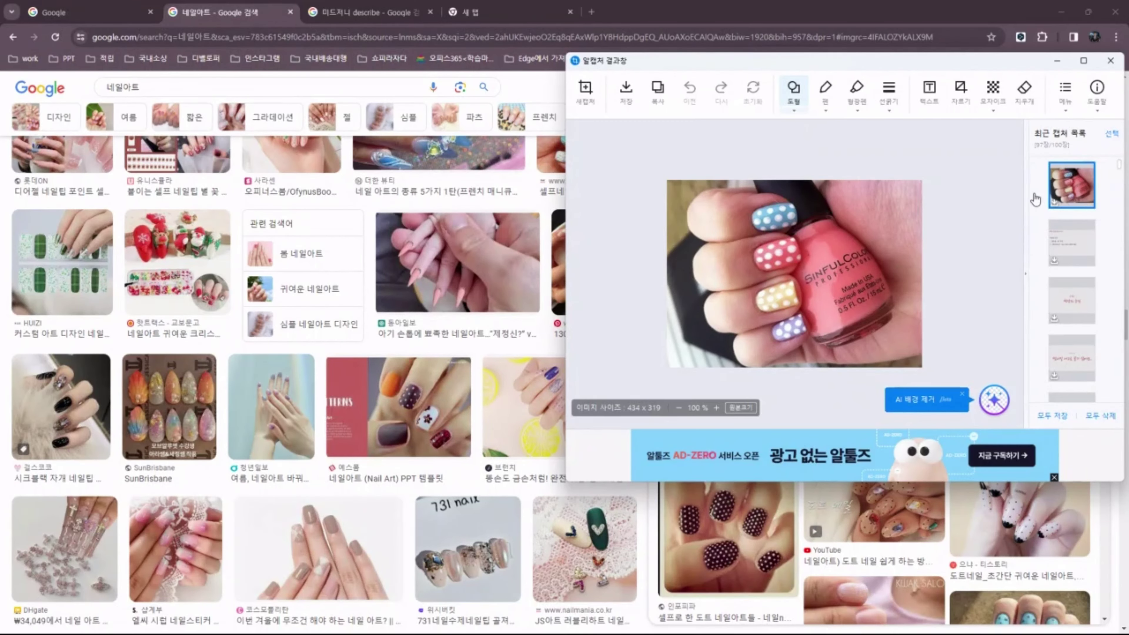
{"action": "key", "text": "Escape"}
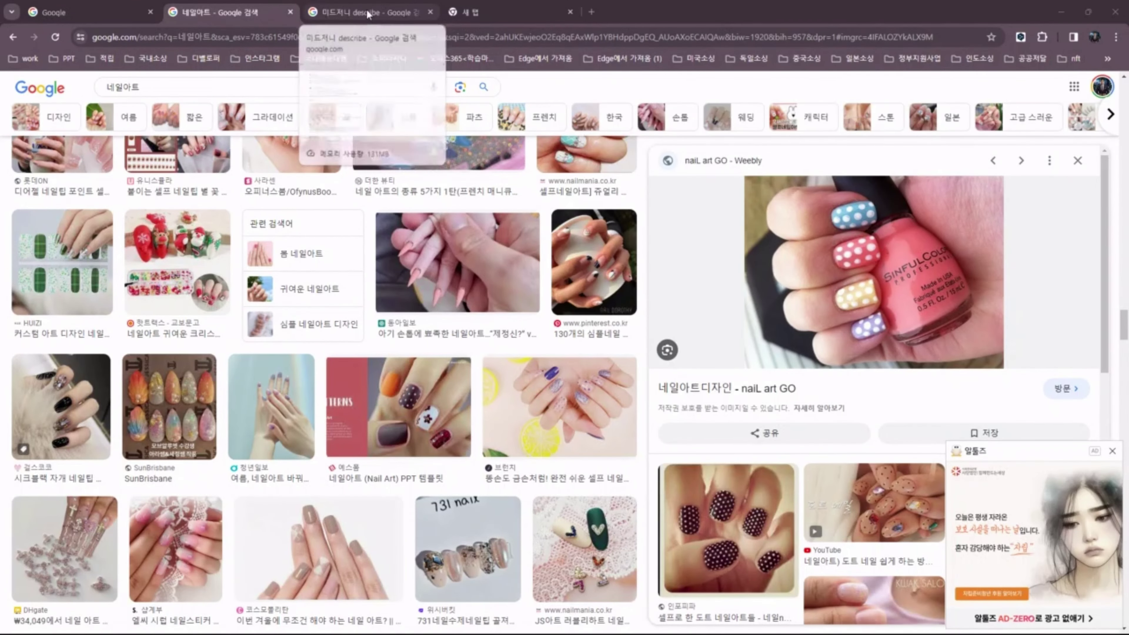
Open ChatGPT in the blank browser tab, log in, and switch the model to GPT-4
{"action": "left_click", "coordinate": [524, 14]}
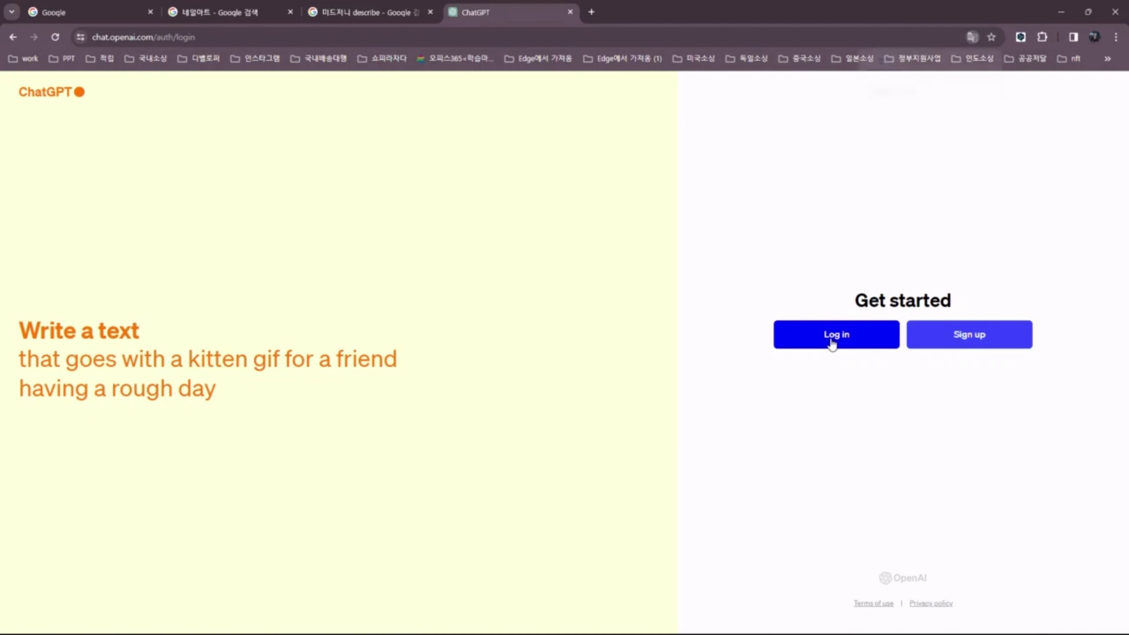
{"action": "left_click", "coordinate": [831, 339]}
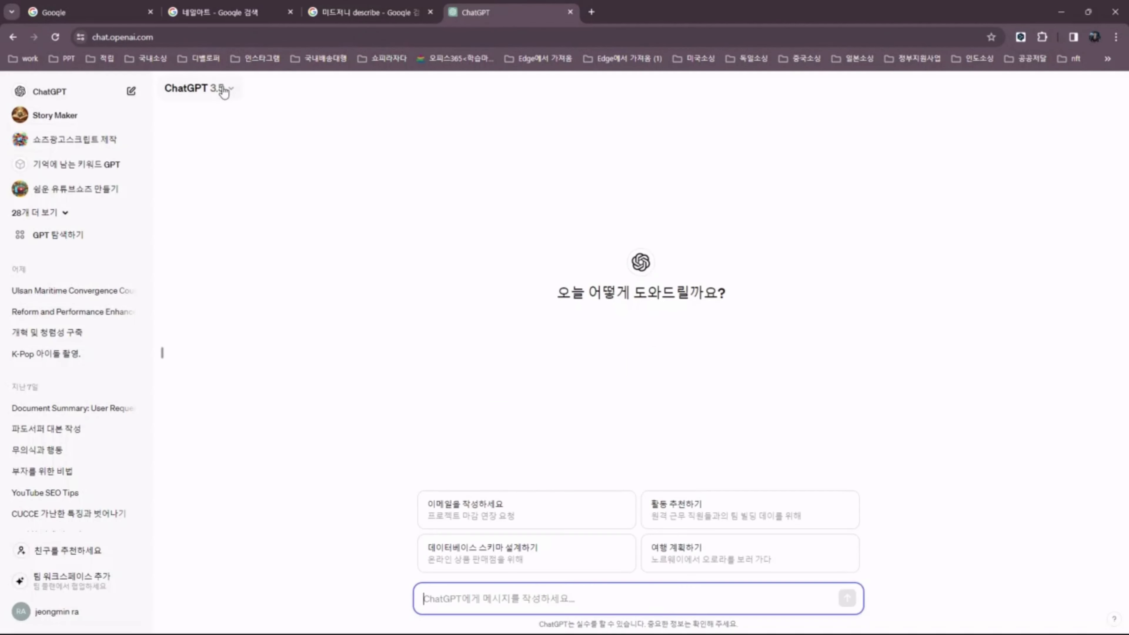
{"action": "left_click", "coordinate": [222, 91]}
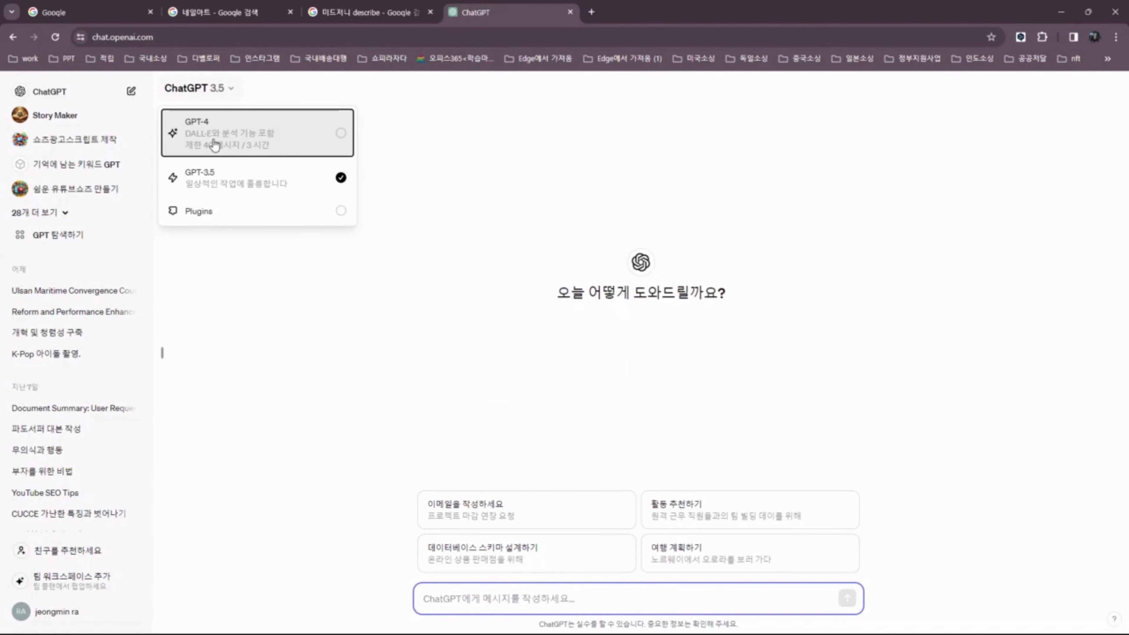
{"action": "left_click", "coordinate": [203, 145]}
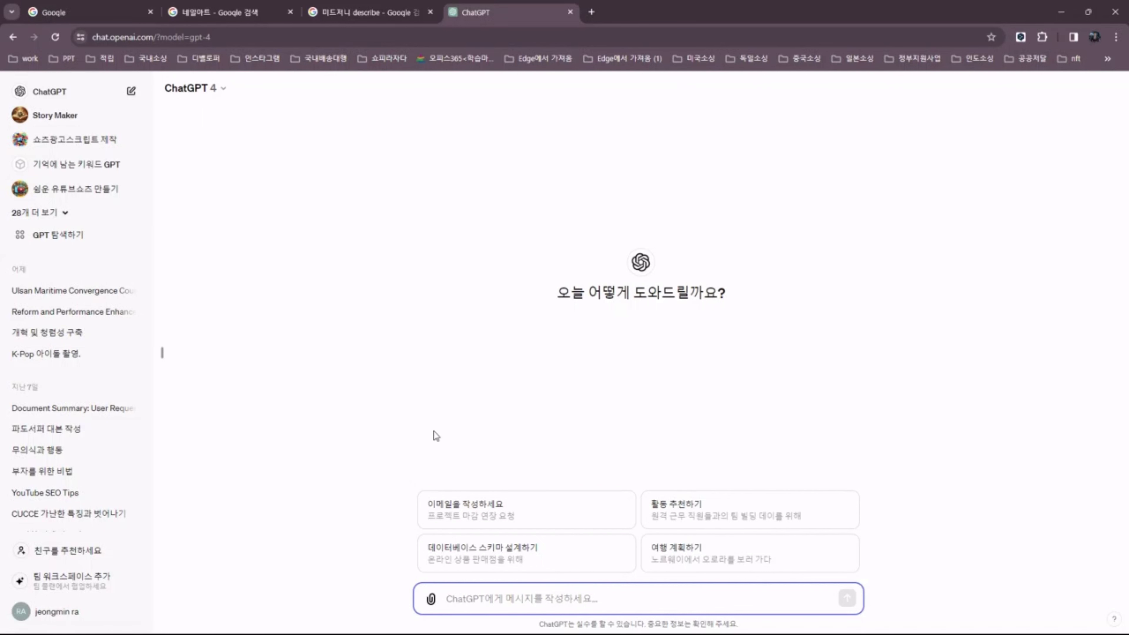
Attach the captured nail image to the chat message from the 캡처 folder inside 사진
{"action": "left_click", "coordinate": [431, 599]}
{"action": "left_click", "coordinate": [44, 213]}
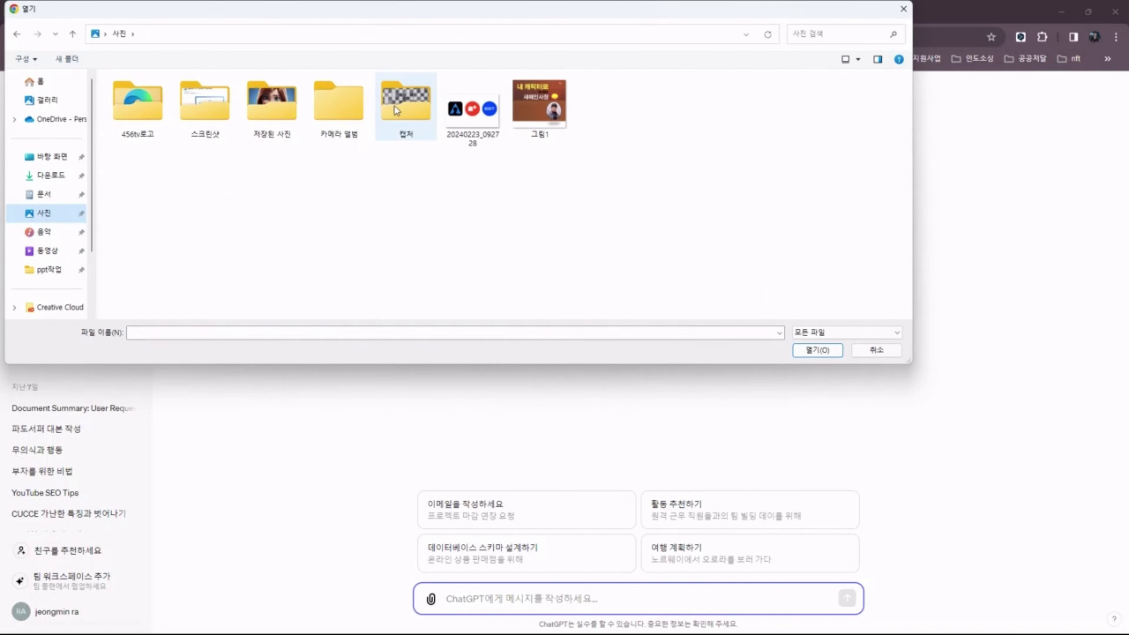
{"action": "double_click", "coordinate": [407, 103]}
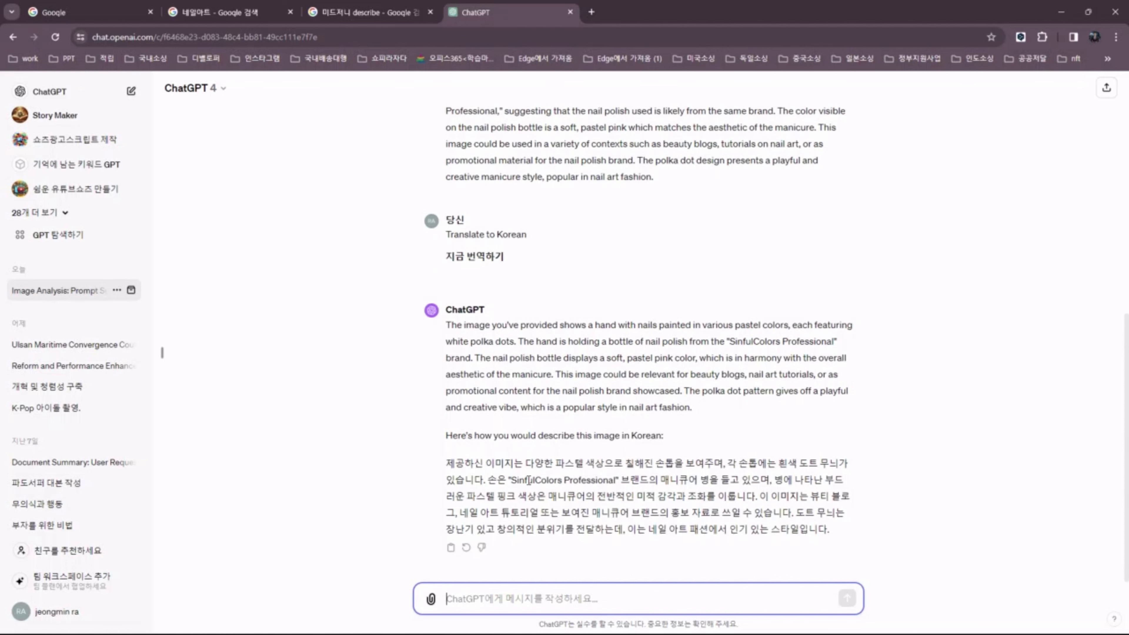
Copy the Korean image description from "다양한 파스텔" onward and paste it below the Notepad notes, separated by a blank line
{"action": "left_click_drag", "start_coordinate": [529, 481], "coordinate": [829, 525]}
{"action": "left_click", "coordinate": [528, 463]}
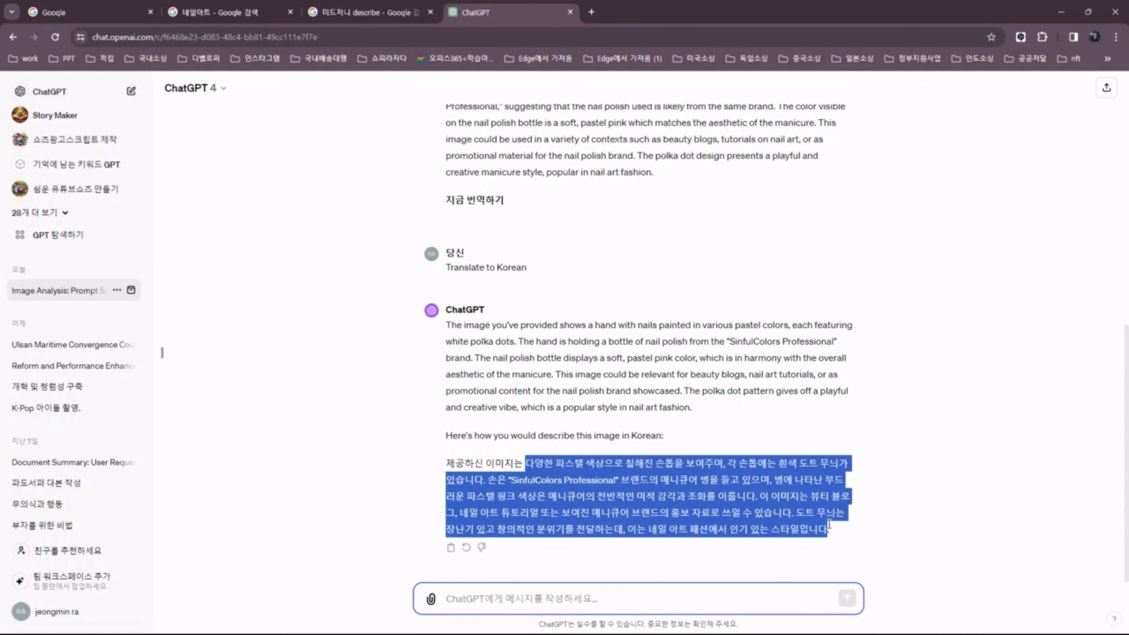
{"action": "key", "text": "ctrl+c"}
{"action": "key", "text": "alt+Tab"}
{"action": "key", "text": "ctrl+v"}
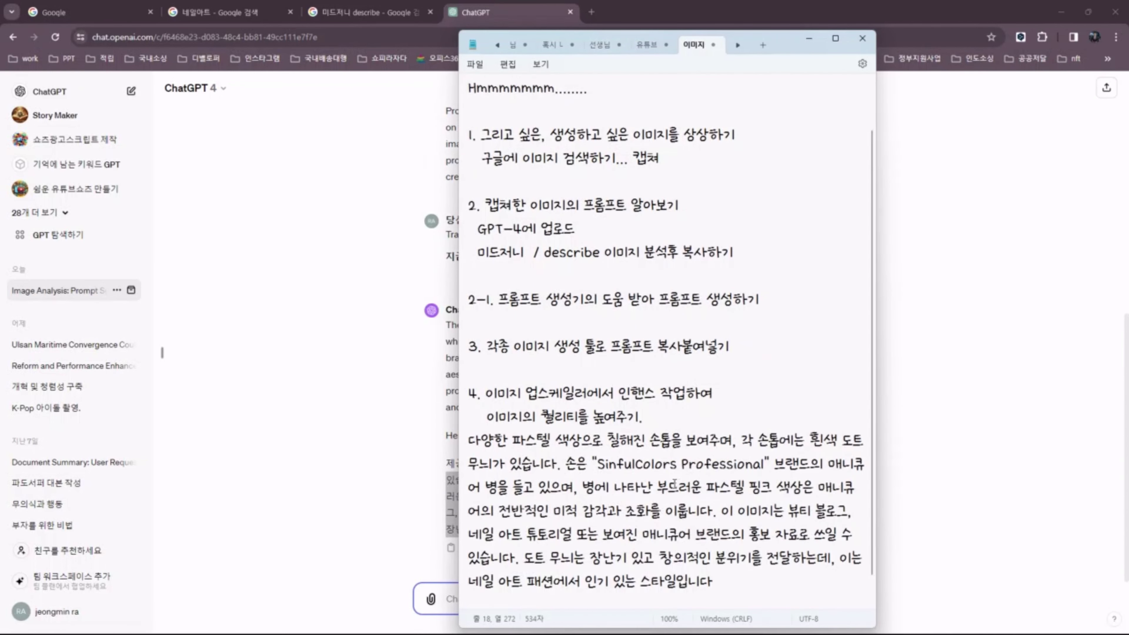
{"action": "left_click", "coordinate": [675, 421]}
{"action": "key", "text": "Return"}
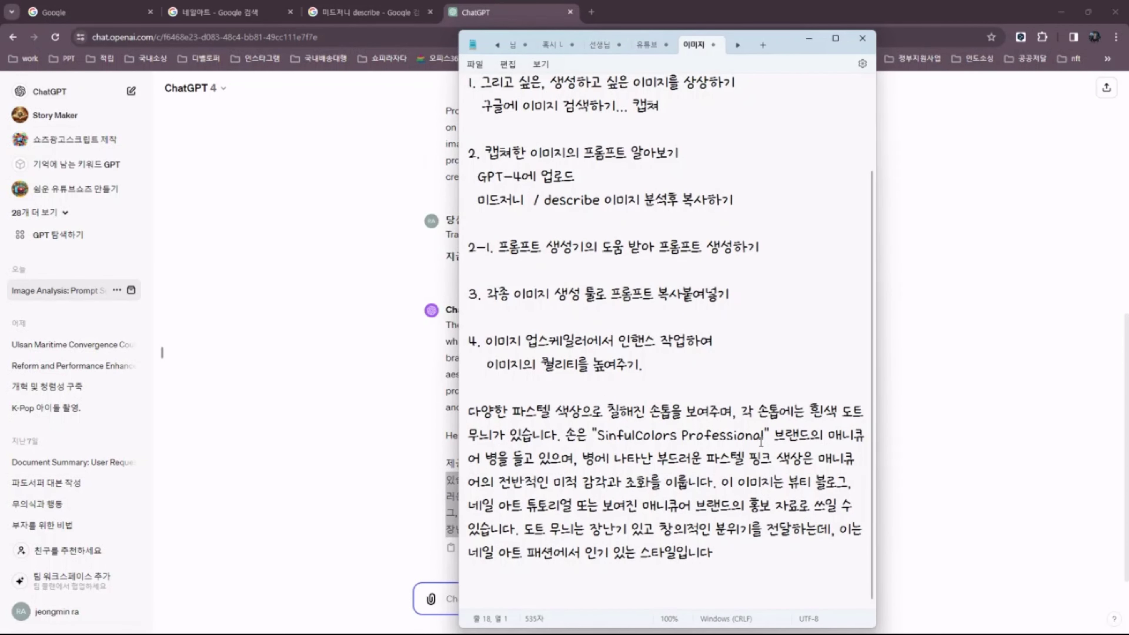
Replace the quoted brand name "SinfulColors Professional" in the pasted description with "rasin"
{"action": "left_click", "coordinate": [763, 438]}
{"action": "key", "text": "BackSpace"}
{"action": "key", "text": "BackSpace"}
{"action": "key", "text": "BackSpace"}
{"action": "key", "text": "BackSpace"}
{"action": "key", "text": "BackSpace"}
{"action": "key", "text": "BackSpace"}
{"action": "key", "text": "BackSpace"}
{"action": "key", "text": "BackSpace"}
{"action": "key", "text": "BackSpace"}
{"action": "key", "text": "BackSpace"}
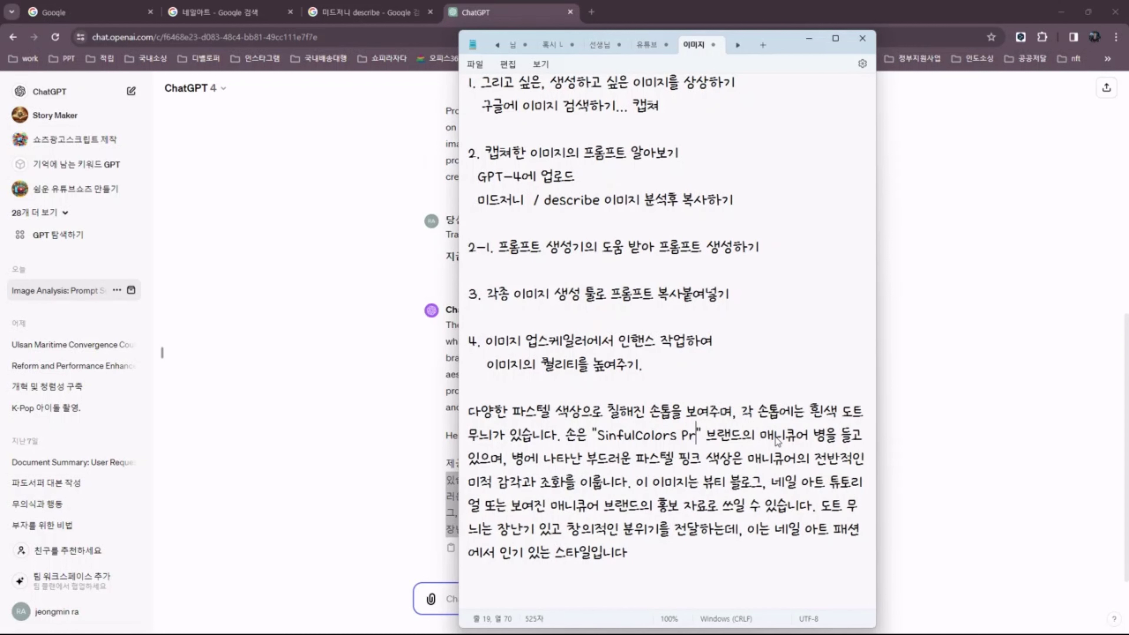
{"action": "key", "text": "BackSpace"}
{"action": "key", "text": "BackSpace"}
{"action": "key", "text": "BackSpace"}
{"action": "key", "text": "BackSpace"}
{"action": "key", "text": "BackSpace"}
{"action": "key", "text": "BackSpace"}
{"action": "key", "text": "BackSpace"}
{"action": "key", "text": "BackSpace"}
{"action": "key", "text": "BackSpace"}
{"action": "key", "text": "BackSpace"}
{"action": "key", "text": "BackSpace"}
{"action": "key", "text": "BackSpace"}
{"action": "key", "text": "BackSpace"}
{"action": "key", "text": "BackSpace"}
{"action": "key", "text": "BackSpace"}
{"action": "type", "text": "rasi"}
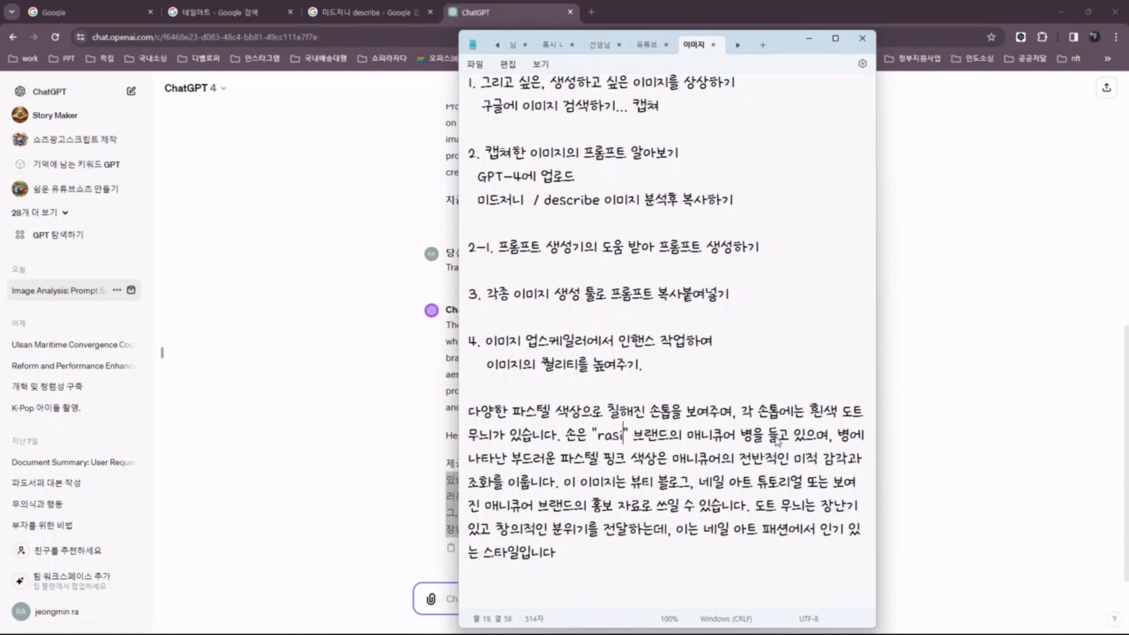
{"action": "type", "text": "n"}
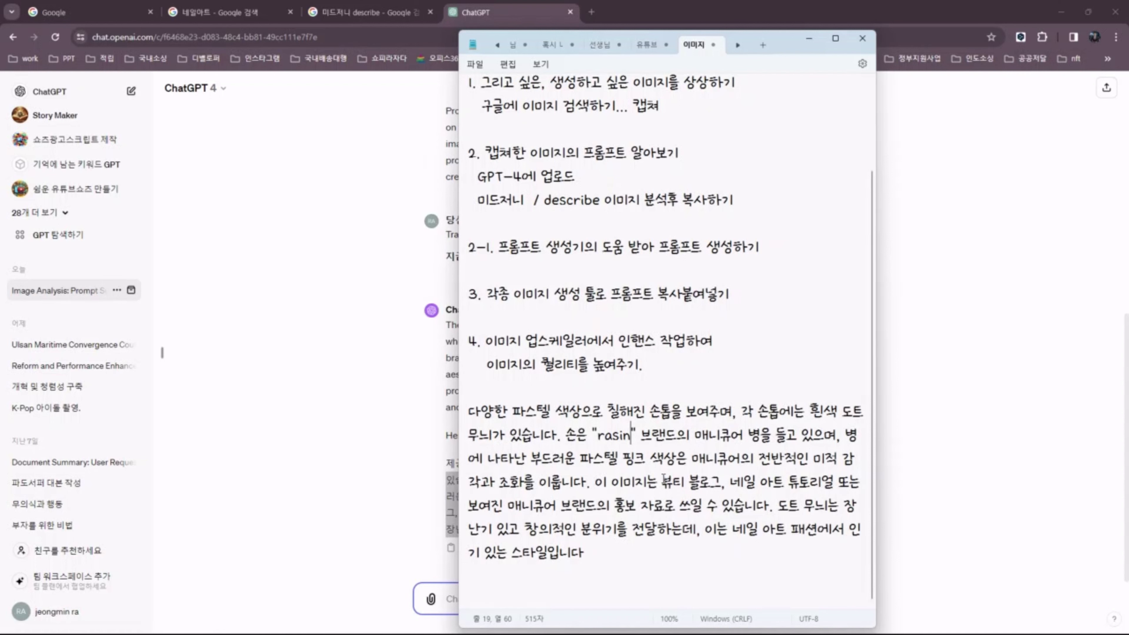
Translate the Korean image description at the end of the Notepad notes into English with DeepL
{"action": "left_click_drag", "start_coordinate": [469, 411], "coordinate": [605, 553]}
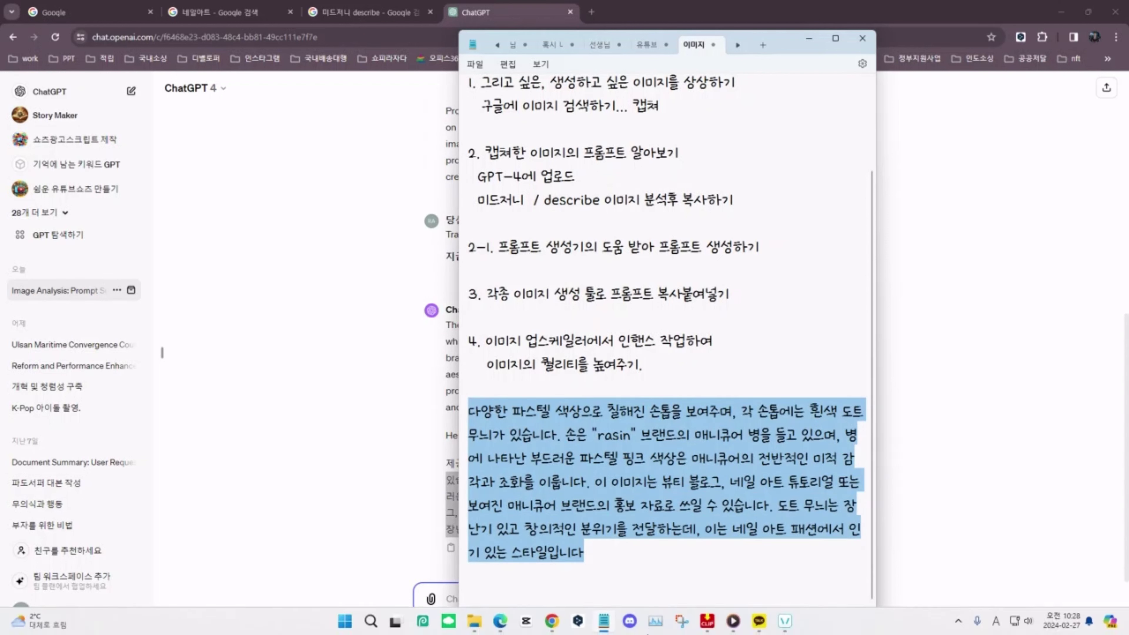
{"action": "mouse_move", "coordinate": [657, 629]}
{"action": "left_click", "coordinate": [579, 622]}
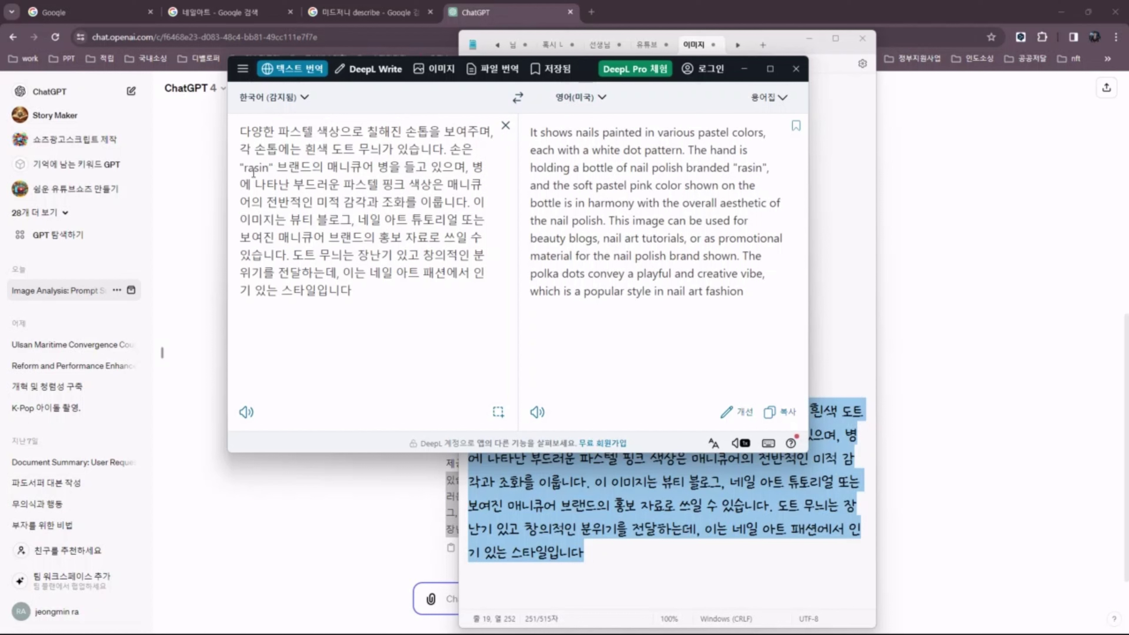
Replace the quoted brand name in the translator's Korean source text with uppercase "RASIN"
{"action": "left_click", "coordinate": [266, 169]}
{"action": "key", "text": "BackSpace"}
{"action": "key", "text": "BackSpace"}
{"action": "key", "text": "BackSpace"}
{"action": "key", "text": "BackSpace"}
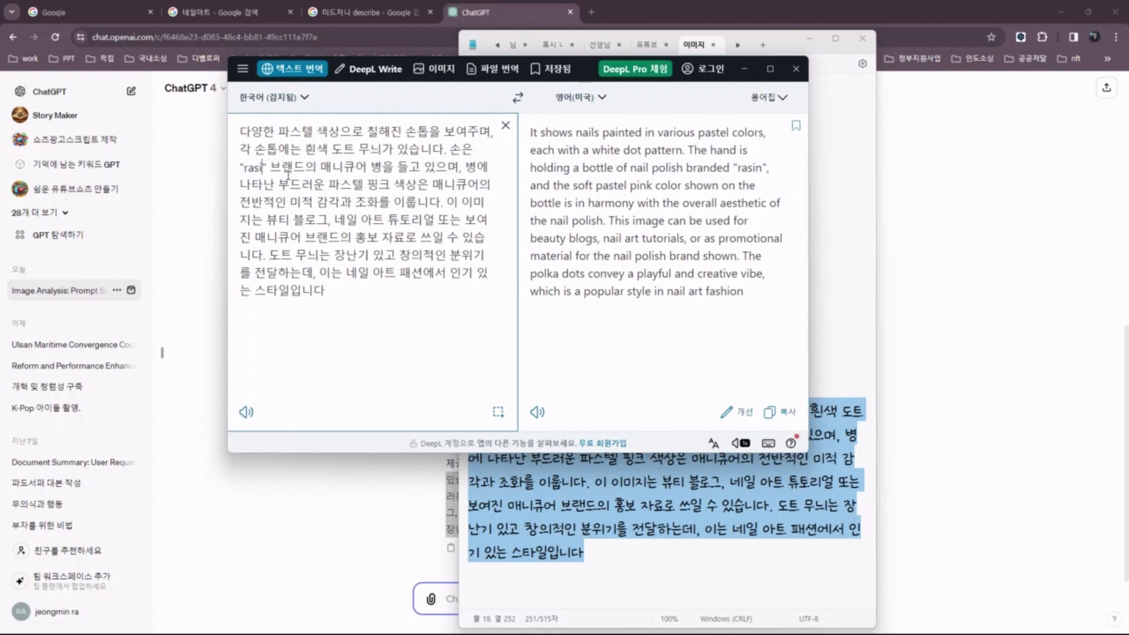
{"action": "key", "text": "BackSpace"}
{"action": "type", "text": "RASIN"}
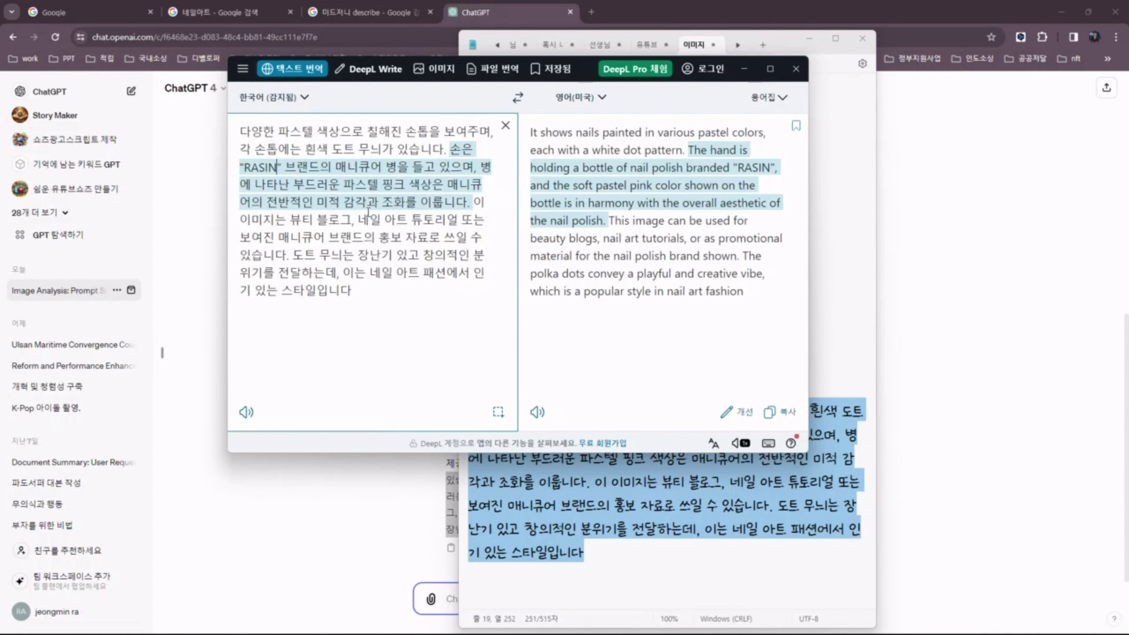
Copy the entire English translation of the nail description and close the DeepL window
{"action": "left_click", "coordinate": [665, 291]}
{"action": "left_click_drag", "start_coordinate": [744, 292], "coordinate": [532, 135]}
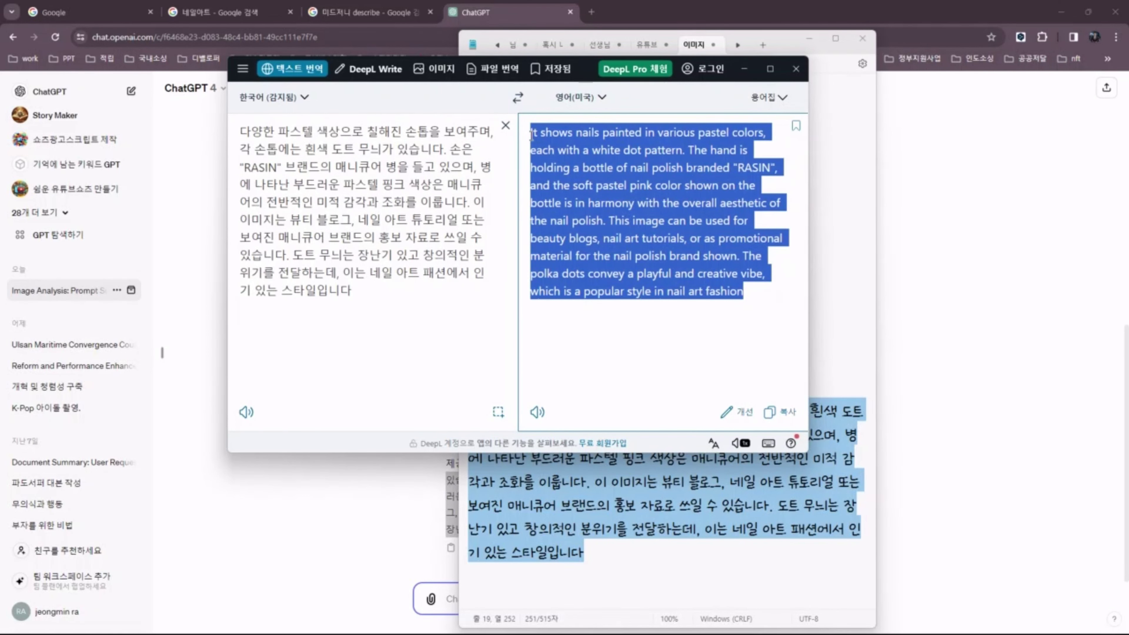
{"action": "key", "text": "Escape"}
Open Playground AI from the IMAGINE bookmarks in a new Chrome tab and enter its image creation page
{"action": "scroll", "coordinate": [608, 196], "scroll_direction": "up", "scroll_amount": 2}
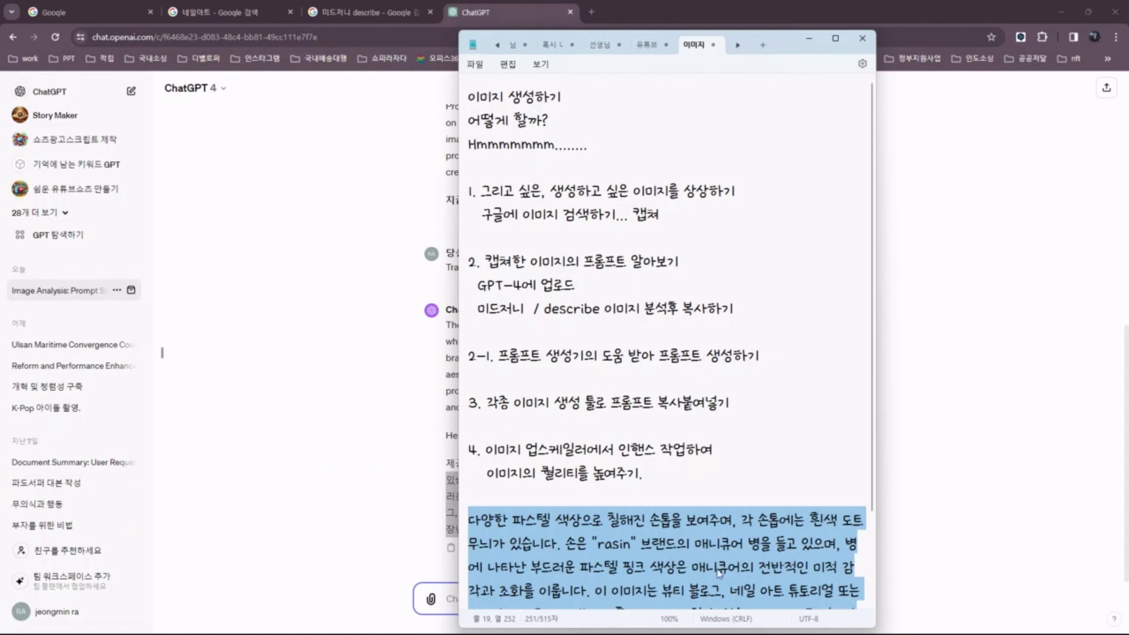
{"action": "scroll", "coordinate": [656, 525], "scroll_direction": "down", "scroll_amount": 1}
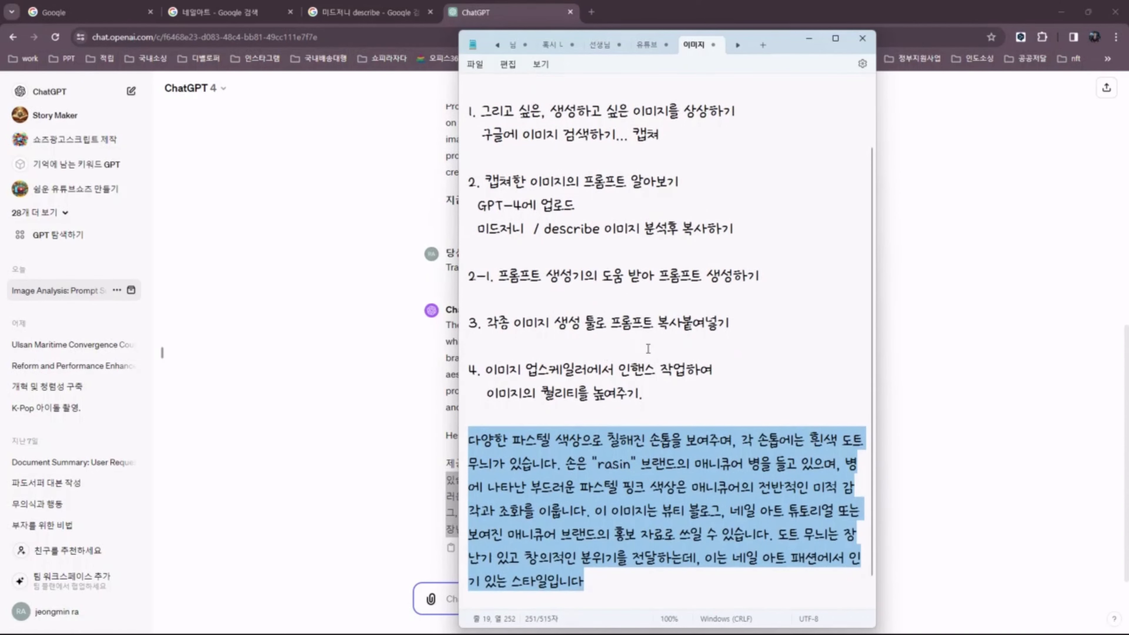
{"action": "left_click", "coordinate": [808, 43]}
{"action": "left_click", "coordinate": [592, 13]}
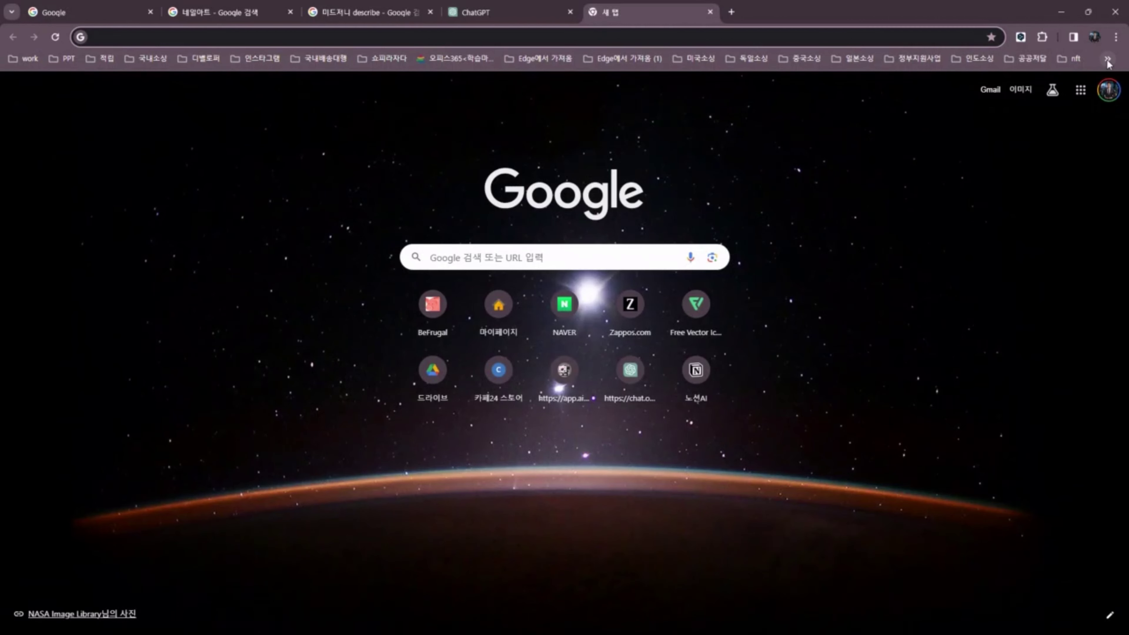
{"action": "left_click", "coordinate": [1107, 60]}
{"action": "mouse_move", "coordinate": [952, 139]}
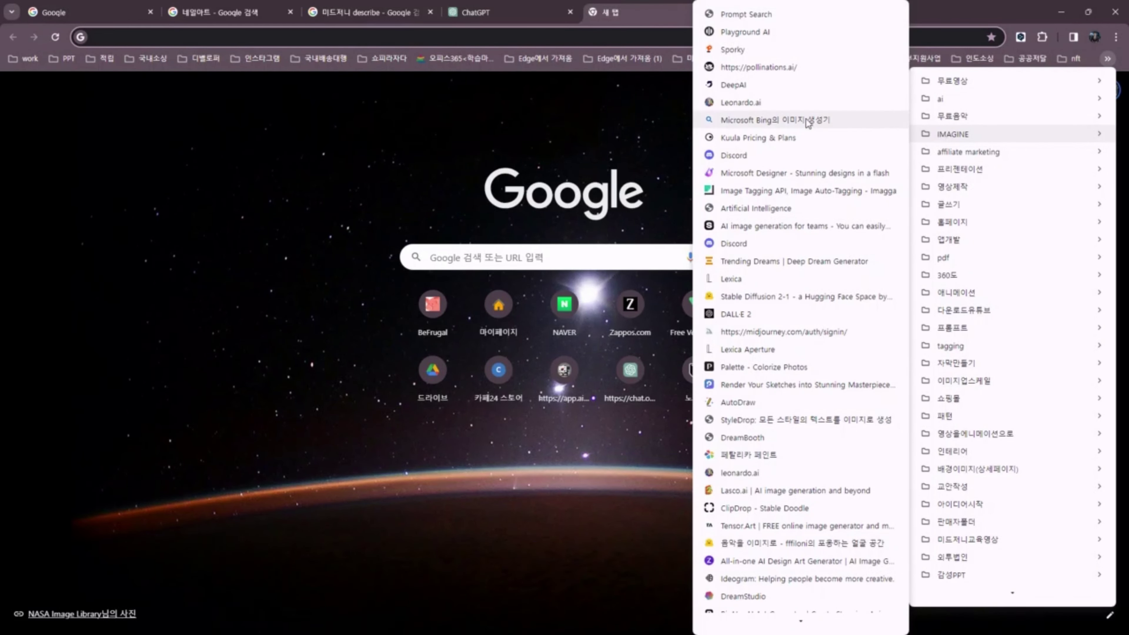
{"action": "left_click", "coordinate": [751, 32]}
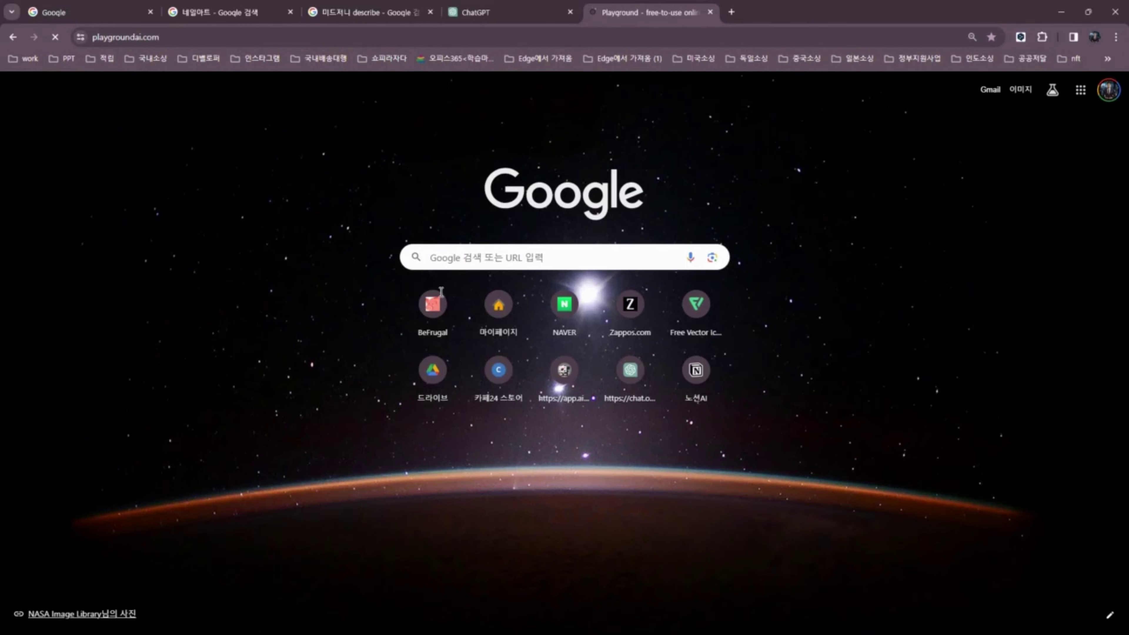
{"action": "left_click", "coordinate": [682, 390]}
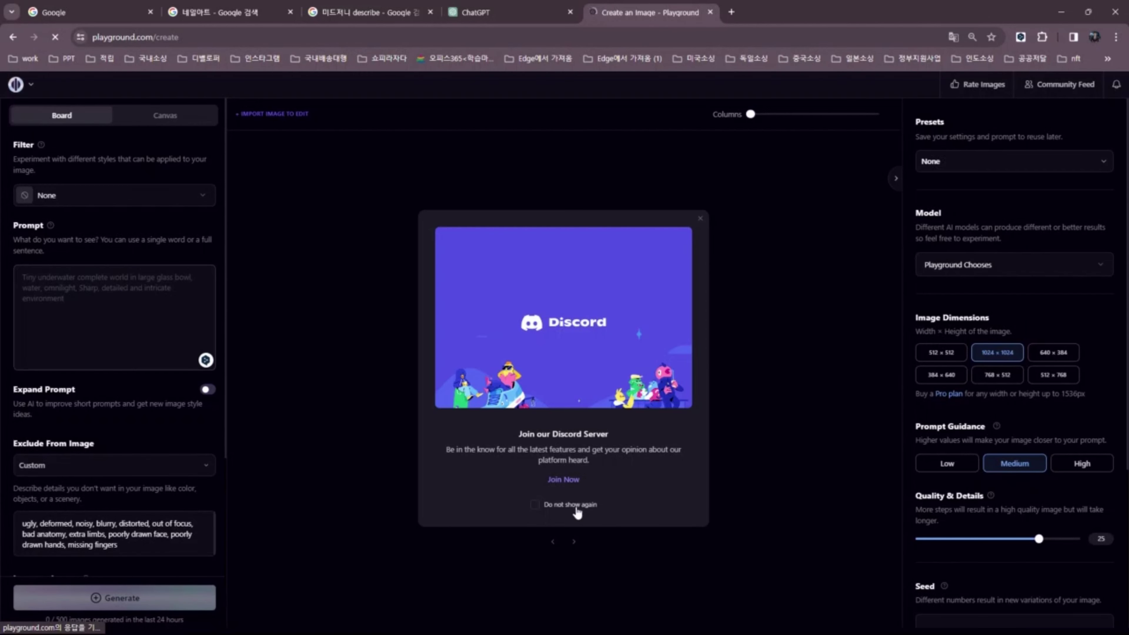
{"action": "left_click", "coordinate": [563, 479]}
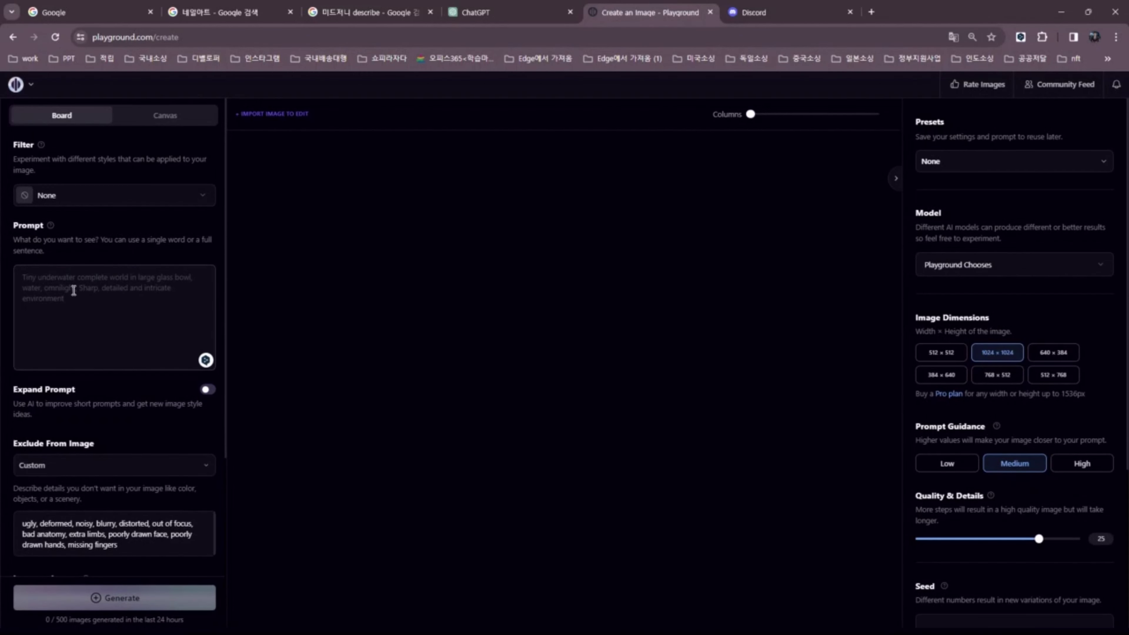
Paste the English nail description as the prompt and generate an image with the filter kept at None
{"action": "key", "text": "ctrl+v"}
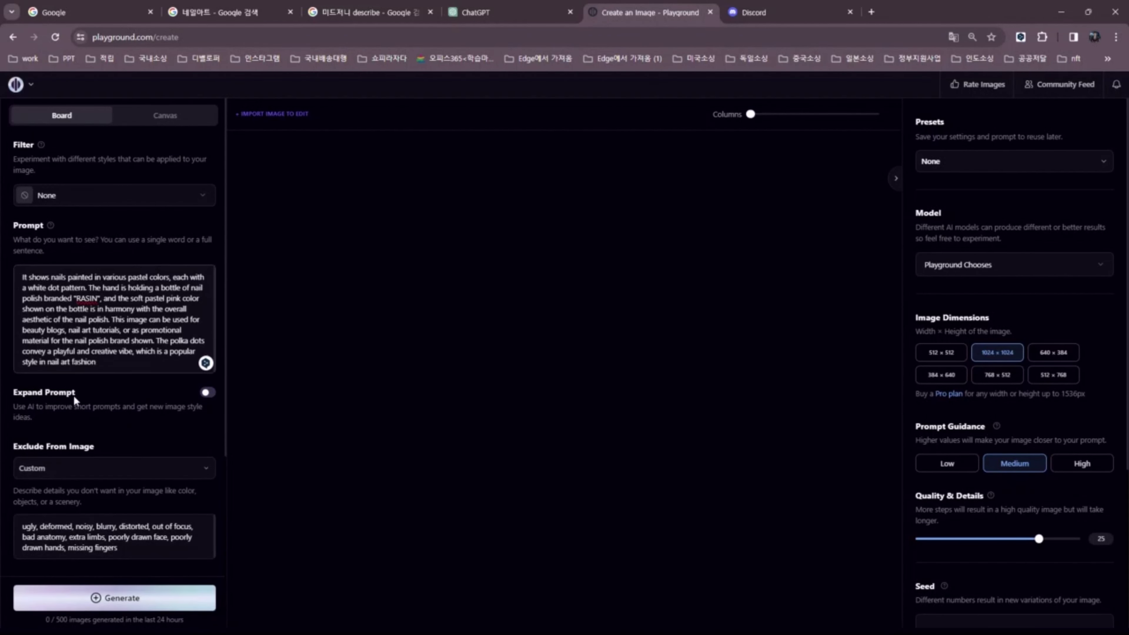
{"action": "left_click", "coordinate": [199, 201]}
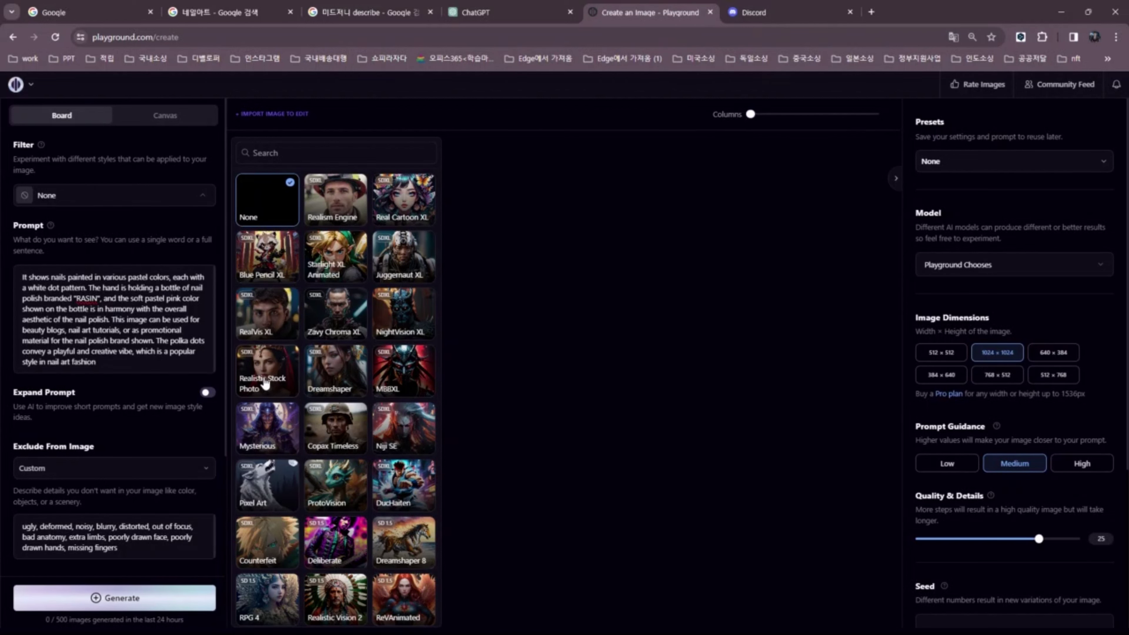
{"action": "left_click", "coordinate": [266, 203]}
{"action": "left_click", "coordinate": [75, 596]}
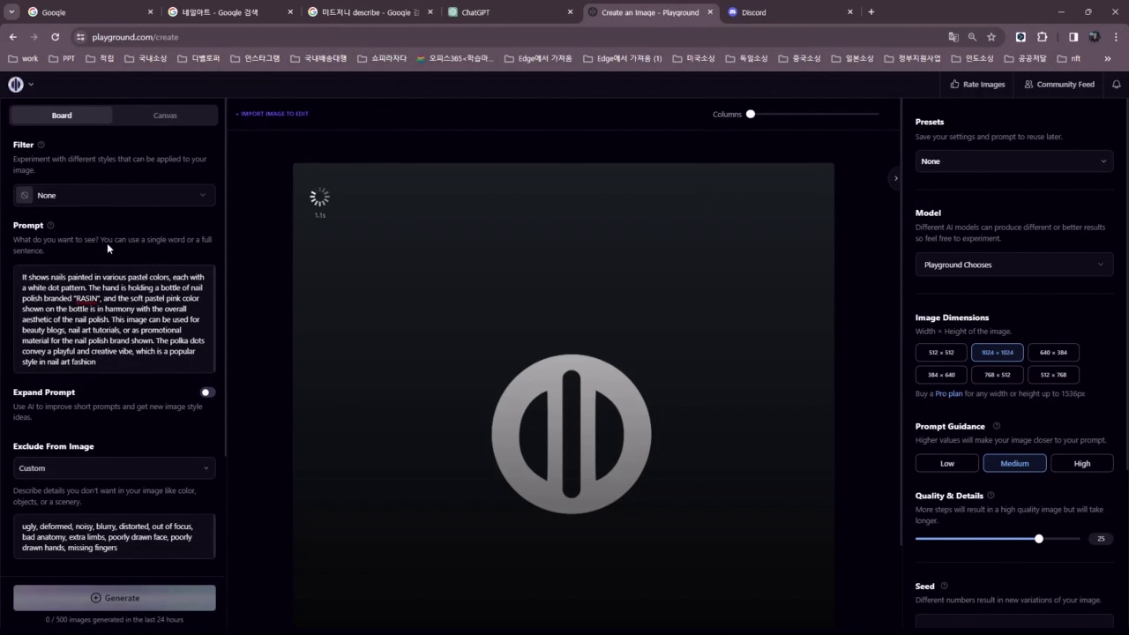
Generate another image of the same prompt with the Realistic Stock Photo filter and review the generated images
{"action": "left_click", "coordinate": [189, 198]}
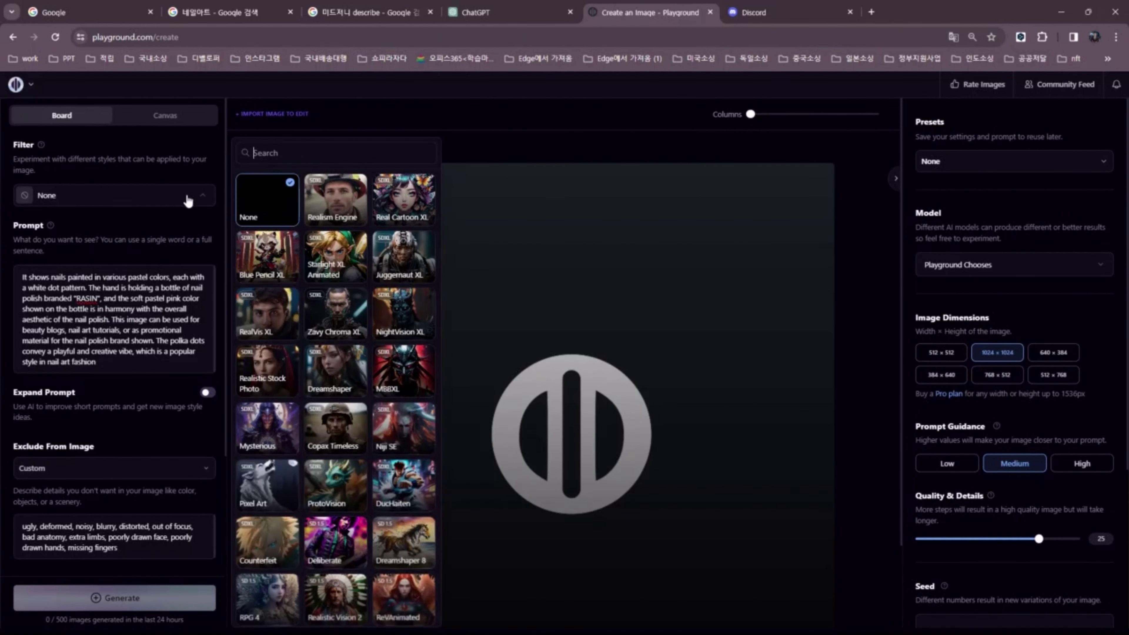
{"action": "left_click", "coordinate": [269, 382]}
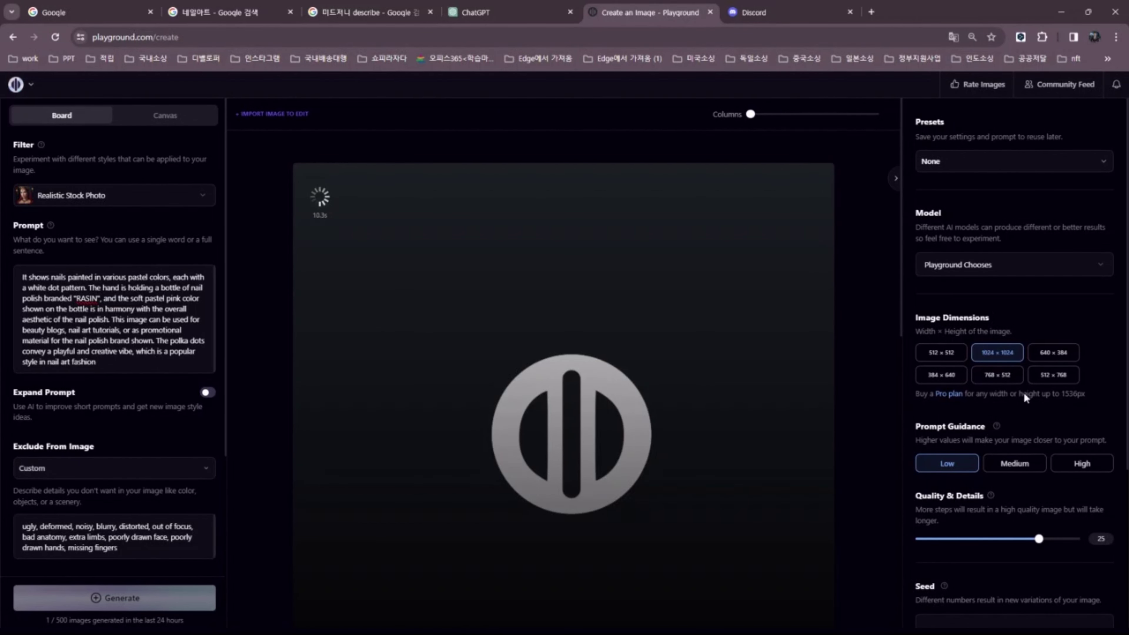
{"action": "scroll", "coordinate": [1024, 392], "scroll_direction": "down", "scroll_amount": 2}
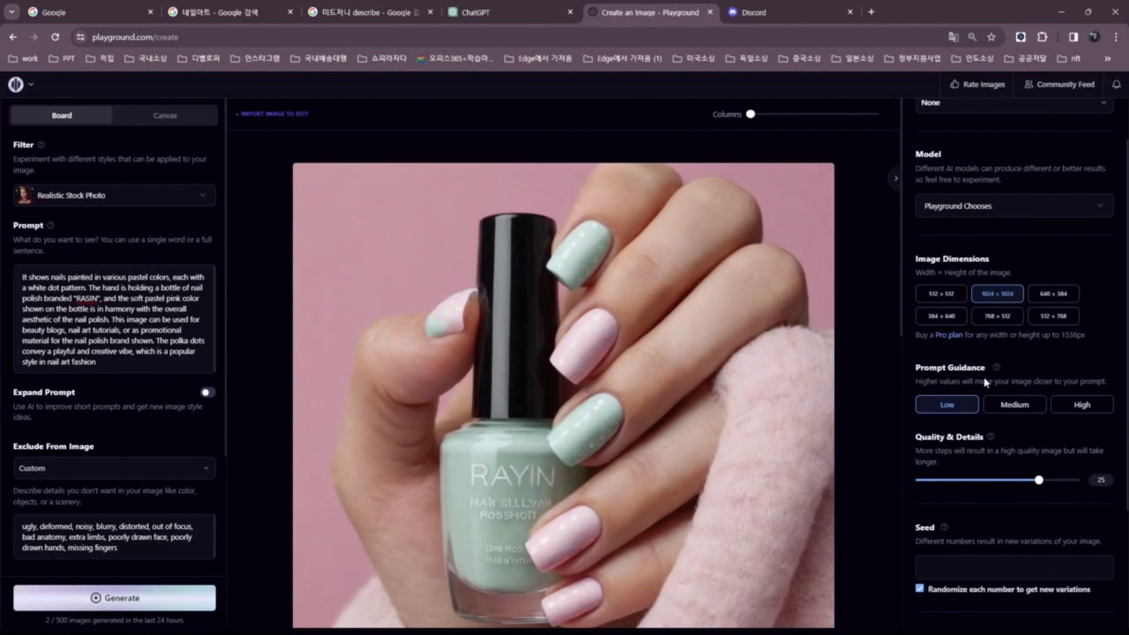
{"action": "scroll", "coordinate": [974, 383], "scroll_direction": "down", "scroll_amount": 2}
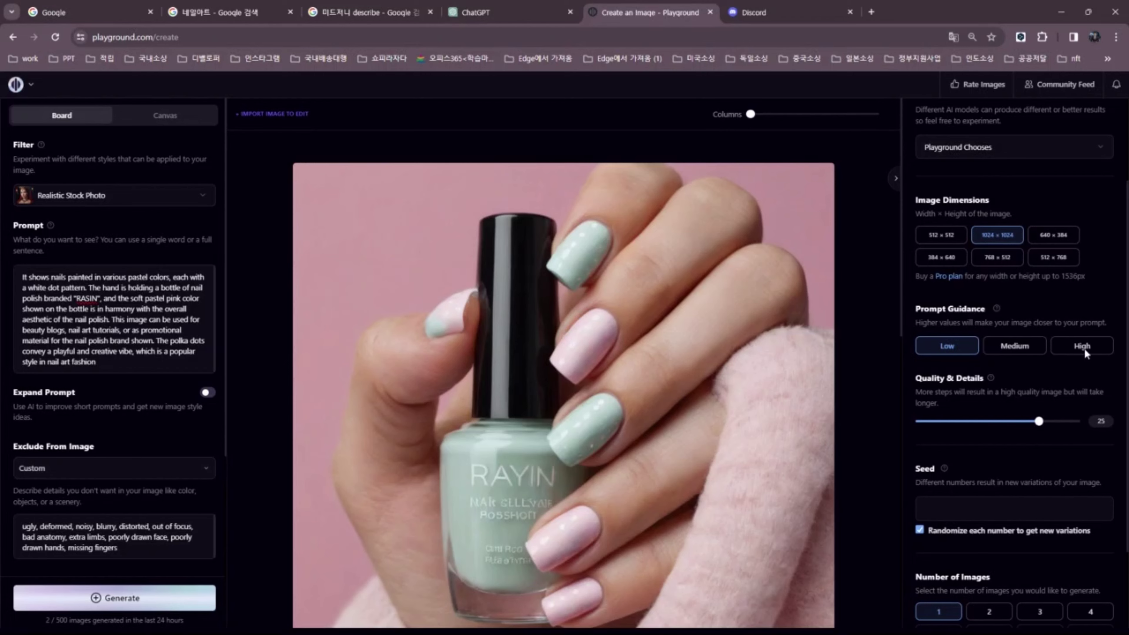
{"action": "scroll", "coordinate": [538, 336], "scroll_direction": "down", "scroll_amount": 10}
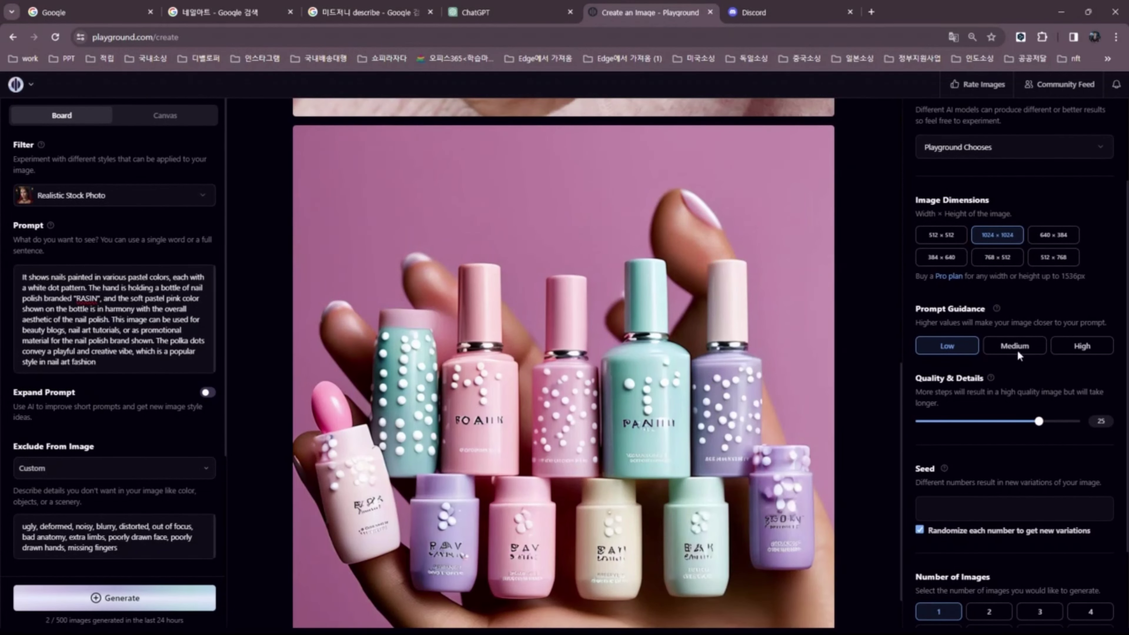
Generate one image with High prompt guidance and another with Medium prompt guidance
{"action": "left_click", "coordinate": [1081, 349]}
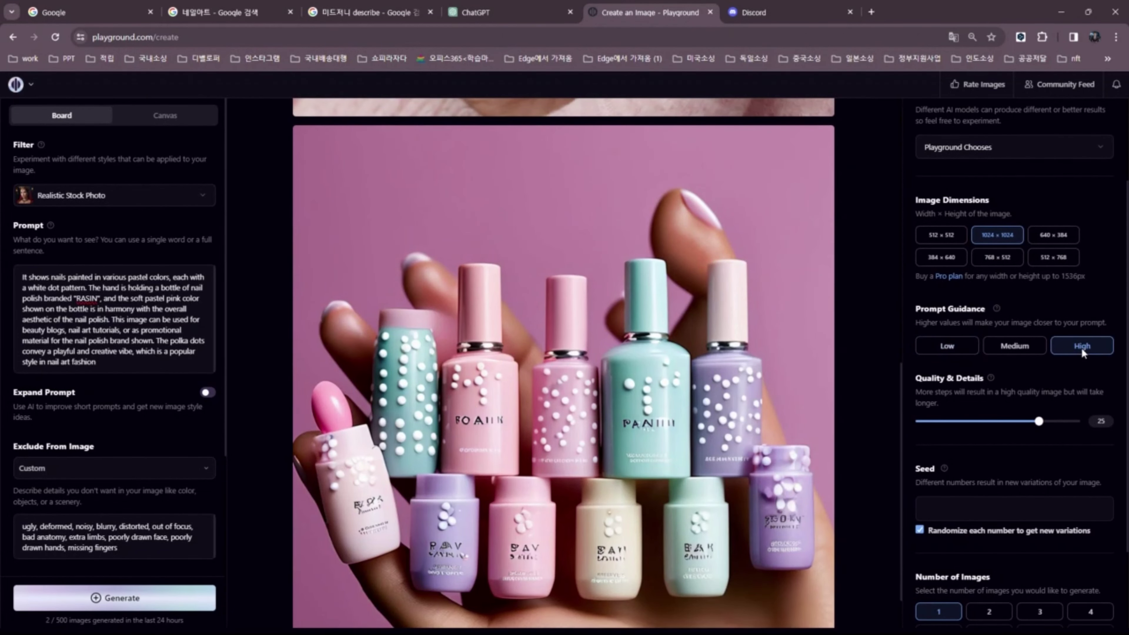
{"action": "left_click", "coordinate": [159, 602]}
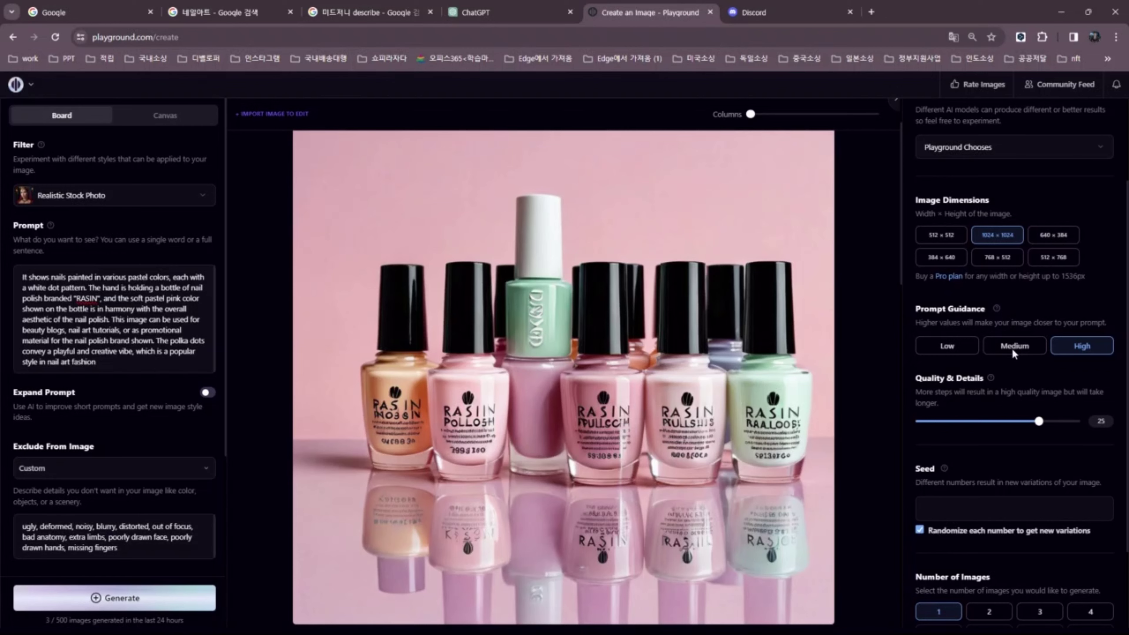
{"action": "left_click", "coordinate": [1015, 345]}
{"action": "left_click", "coordinate": [119, 601]}
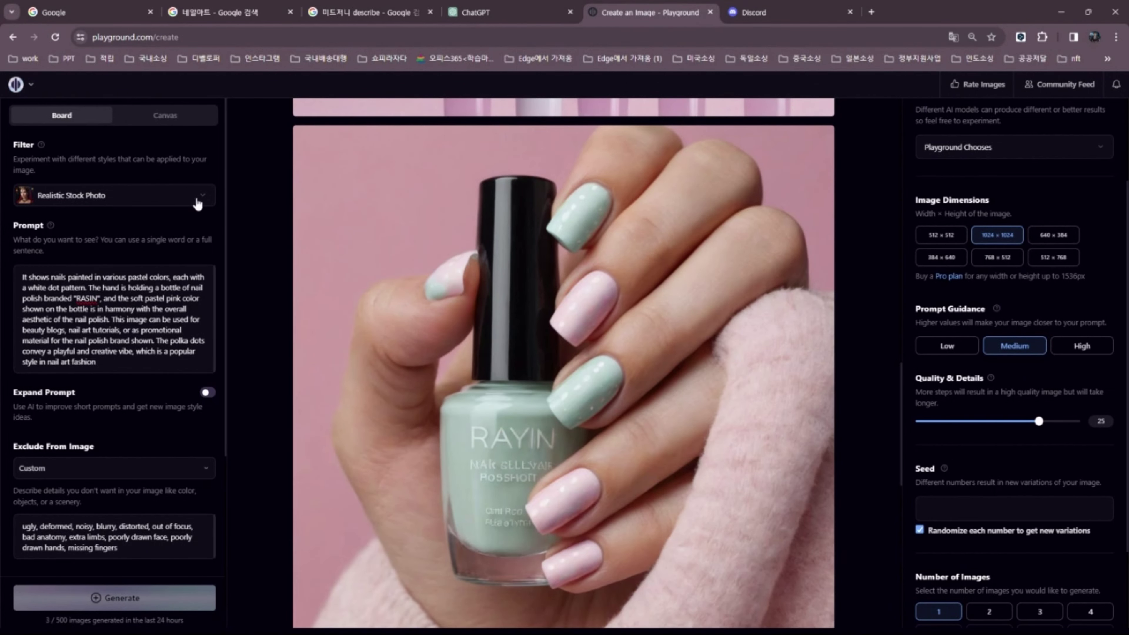
Generate another image with the filter set to None and prompt guidance at High
{"action": "left_click", "coordinate": [198, 204]}
{"action": "left_click", "coordinate": [251, 189]}
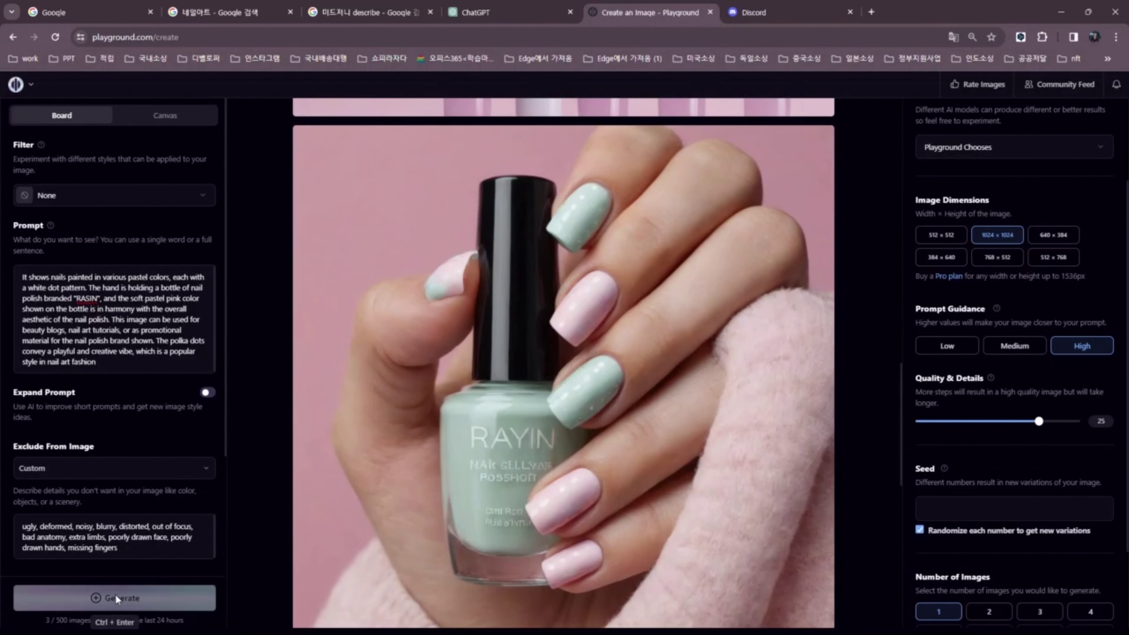
{"action": "left_click", "coordinate": [116, 596]}
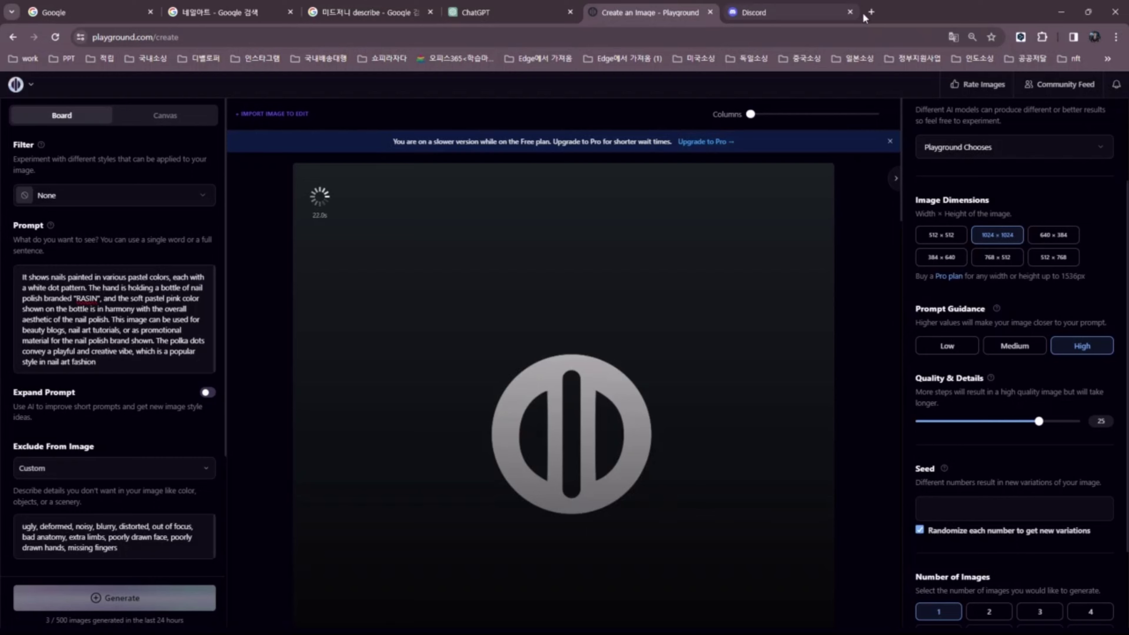
Open Leonardo.ai from the IMAGINE bookmarks in a new tab and enter its AI Image Generation page
{"action": "left_click", "coordinate": [871, 12]}
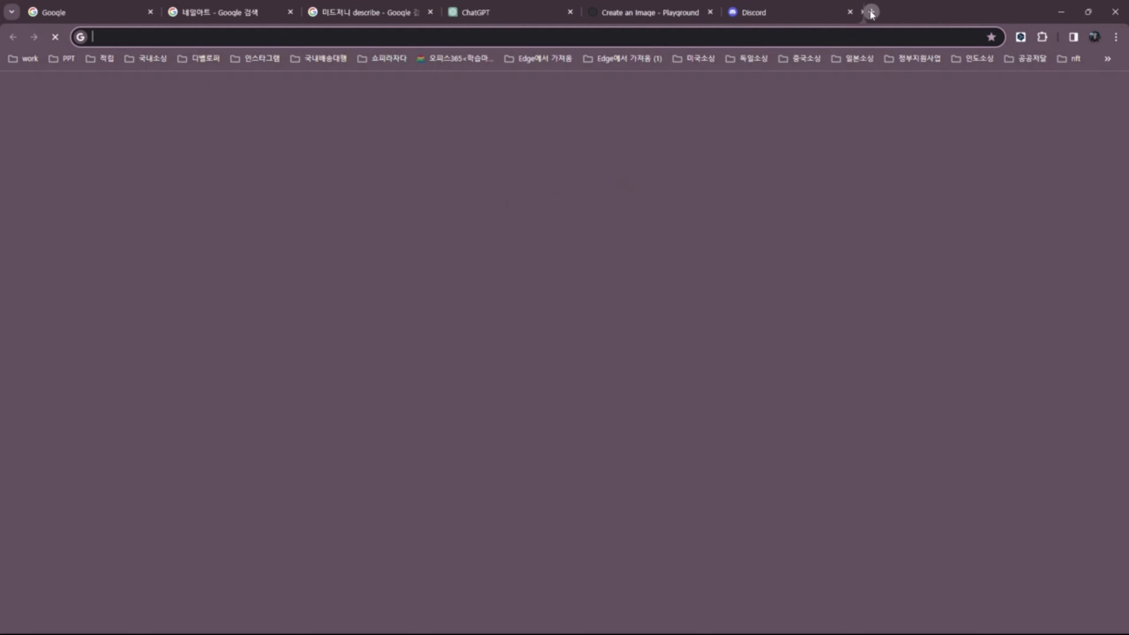
{"action": "left_click", "coordinate": [1108, 59]}
{"action": "mouse_move", "coordinate": [953, 134]}
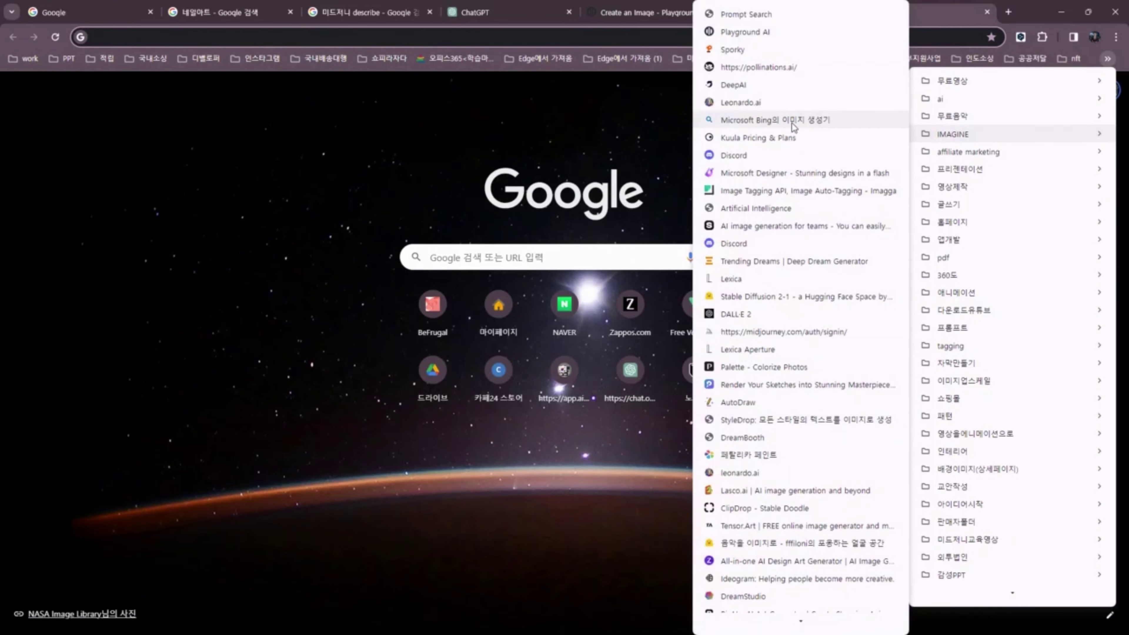
{"action": "left_click", "coordinate": [741, 105]}
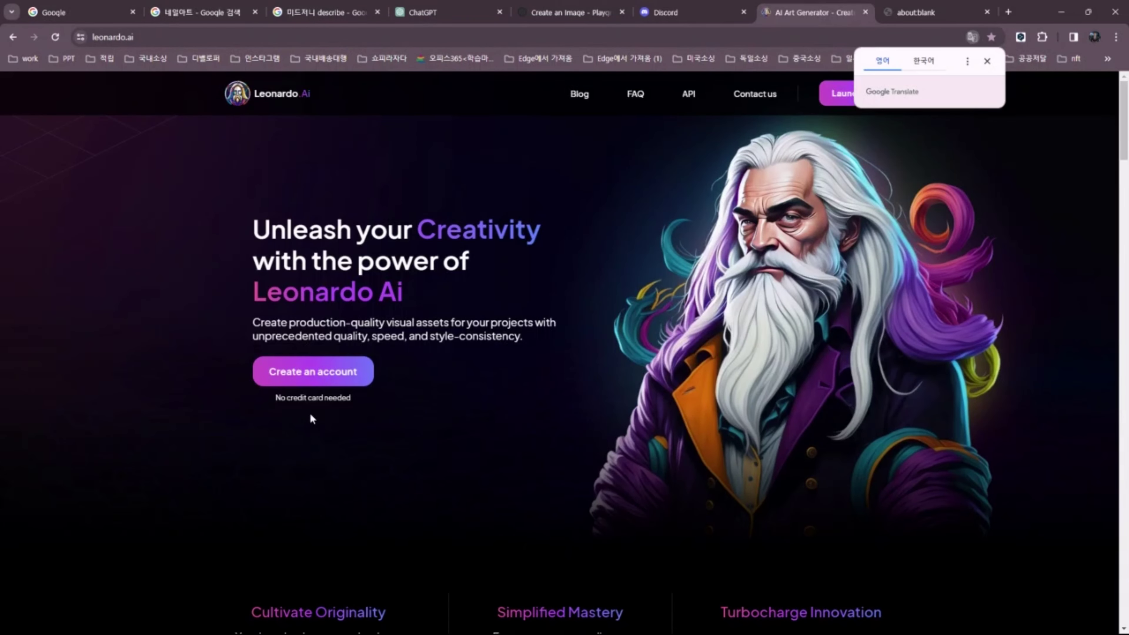
{"action": "left_click", "coordinate": [313, 371]}
{"action": "left_click", "coordinate": [605, 414]}
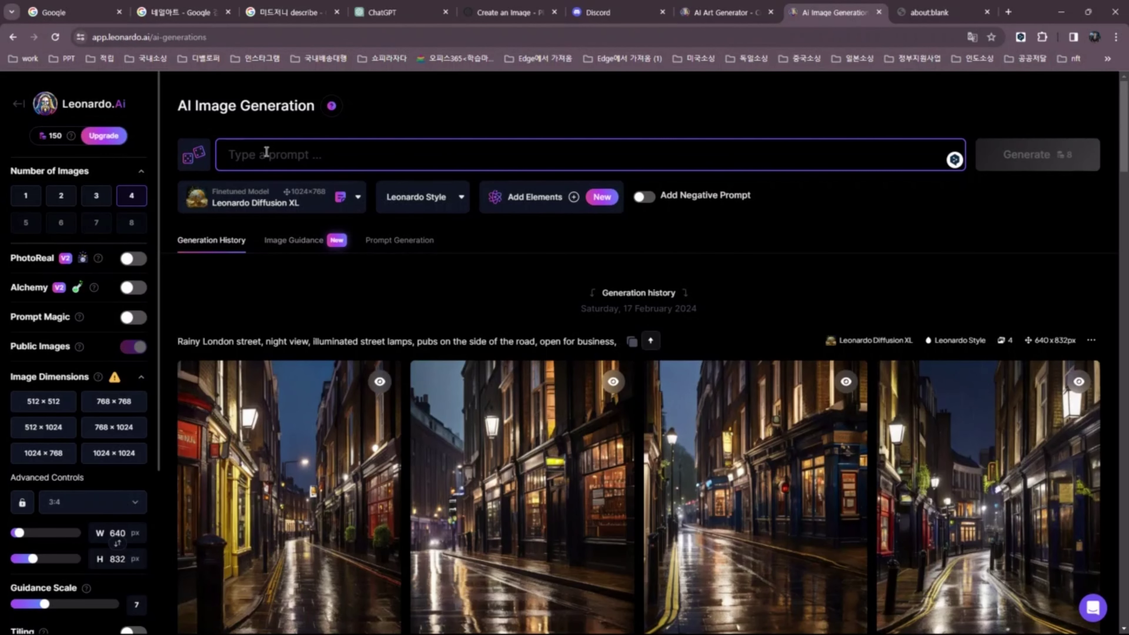
Copy the English nail description from DeepL again and paste it into the Leonardo.Ai prompt
{"action": "mouse_move", "coordinate": [655, 627]}
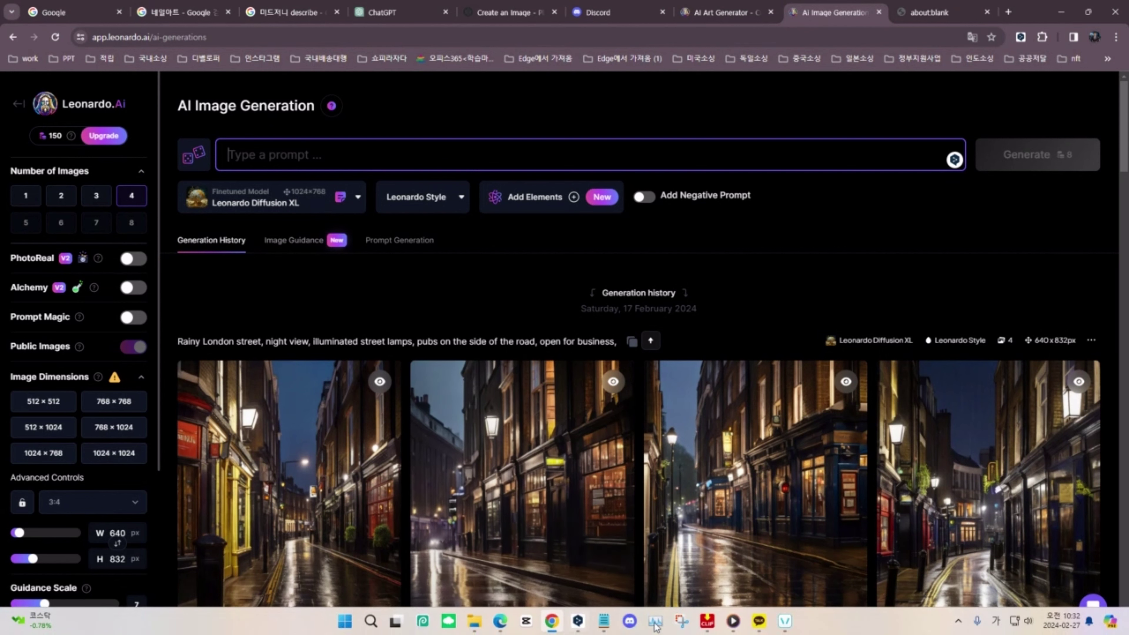
{"action": "left_click", "coordinate": [578, 622]}
{"action": "left_click", "coordinate": [879, 165]}
{"action": "type", "text": "It shows nails painted in various pastel colors, each with a white dot pattern. The hand is holding a bottle of nail polish branded \"RASIN\", and the soft pastel pink color shown on the bottle is in harmony with the overall aesthetic of the nail polish. This image can be used for beauty blogs, nail art tutorials, or as promotional material for the nail polish brand shown. The polka dots convey a playful and creative vibe, which is a popular style in nail art fashionTranslated with www.DeepL.com/Translator (free version)"}
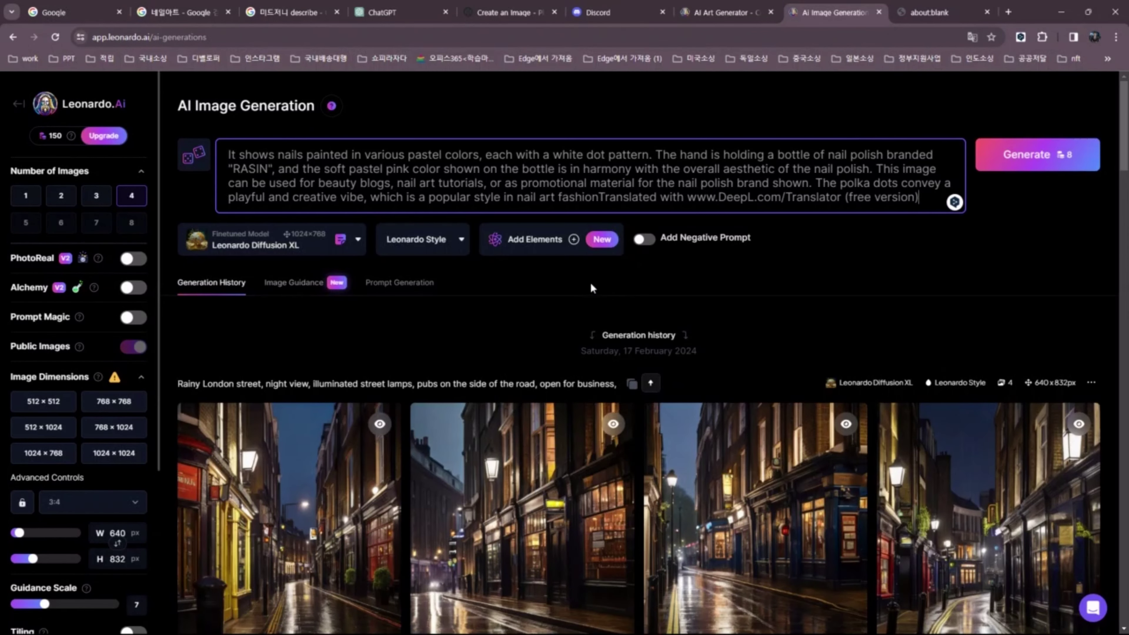
Check the model and style choices, keep Leonardo Diffusion XL with Leonardo Style, and generate four images
{"action": "left_click", "coordinate": [356, 242]}
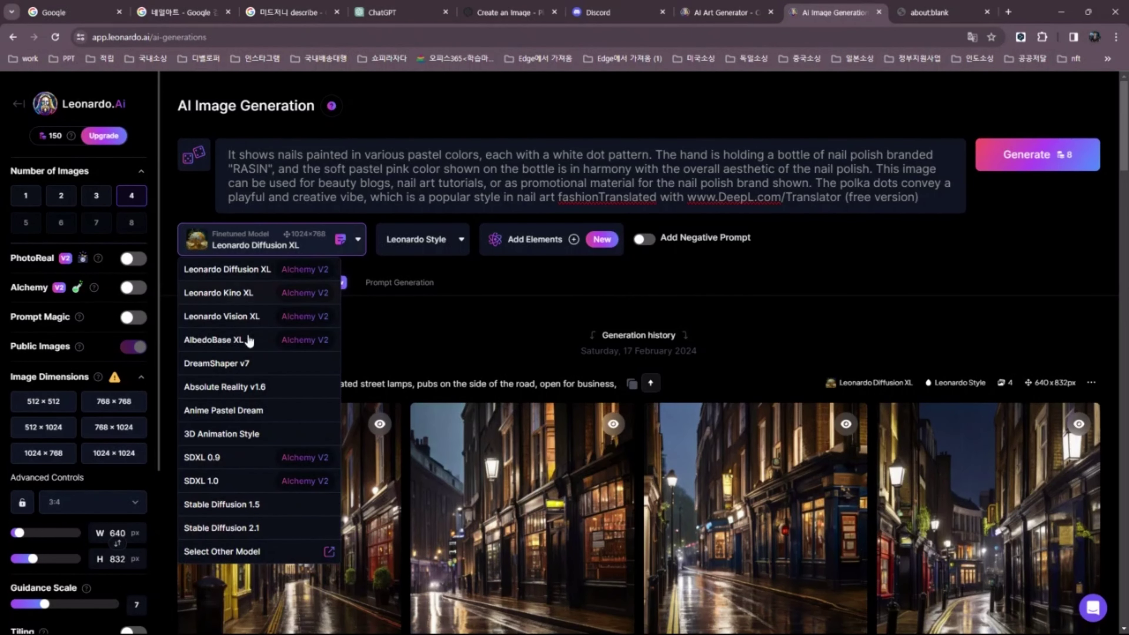
{"action": "left_click", "coordinate": [463, 253]}
{"action": "left_click", "coordinate": [460, 242]}
{"action": "left_click", "coordinate": [458, 244]}
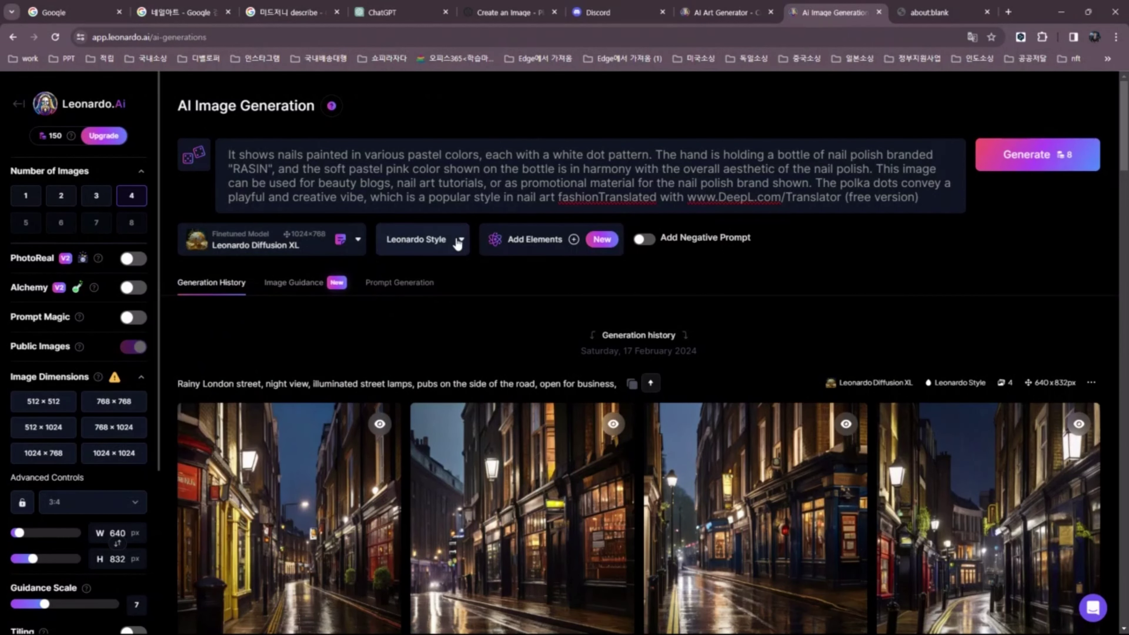
{"action": "left_click", "coordinate": [458, 244]}
{"action": "left_click", "coordinate": [458, 244]}
{"action": "left_click", "coordinate": [1031, 157]}
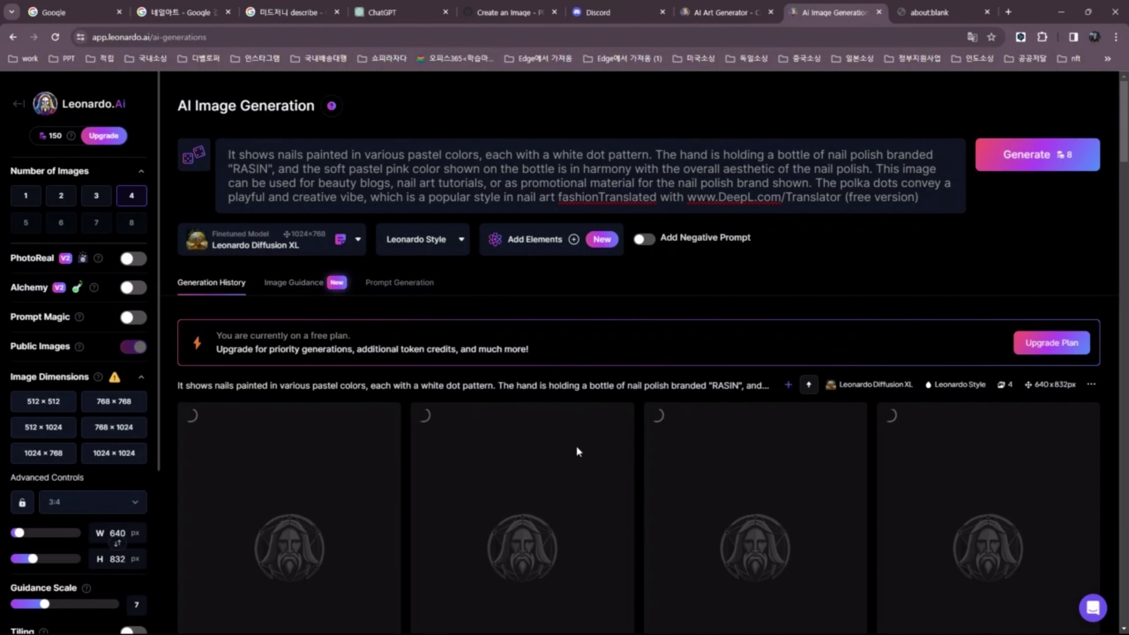
Open Lasco.ai from the IMAGINE bookmarks in the blank browser page and log in
{"action": "left_click", "coordinate": [956, 14]}
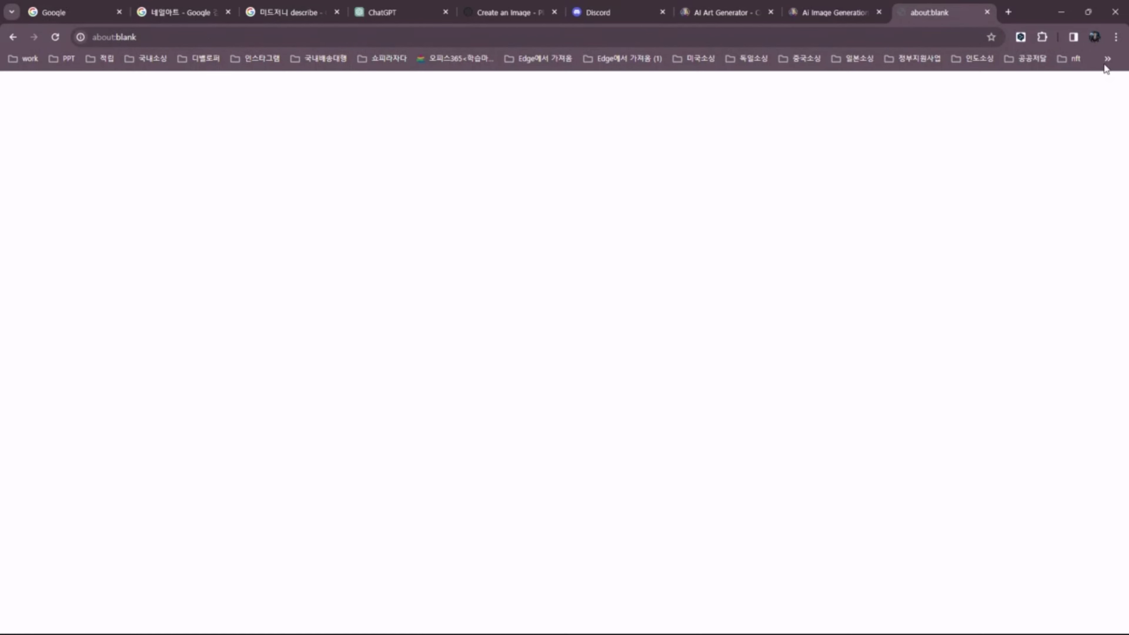
{"action": "left_click", "coordinate": [1106, 62]}
{"action": "mouse_move", "coordinate": [972, 138]}
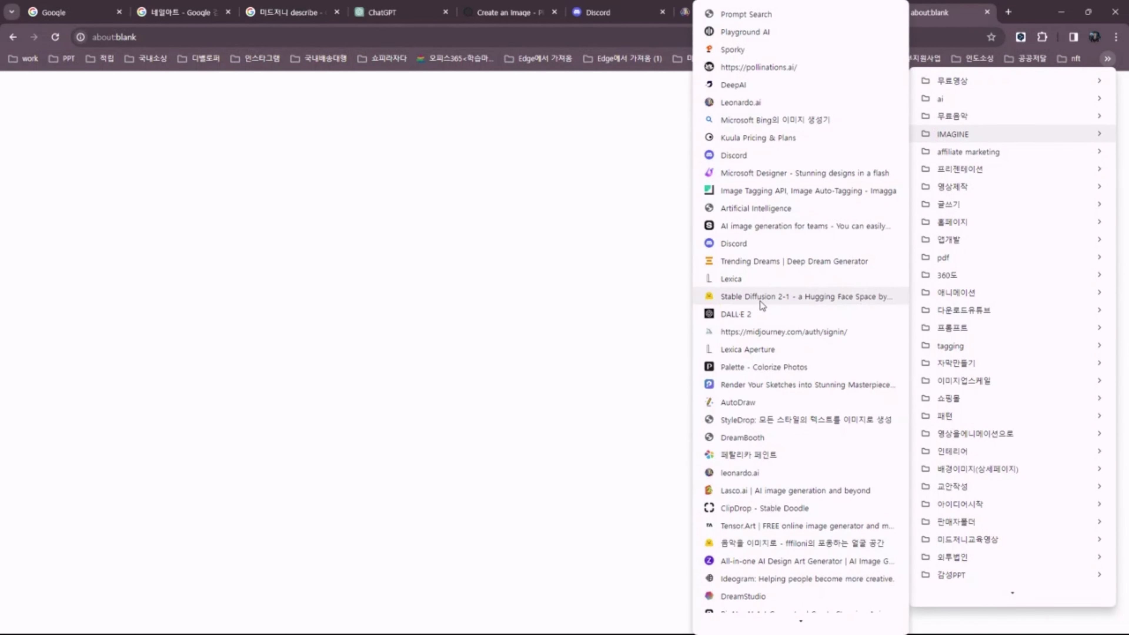
{"action": "left_click", "coordinate": [758, 490]}
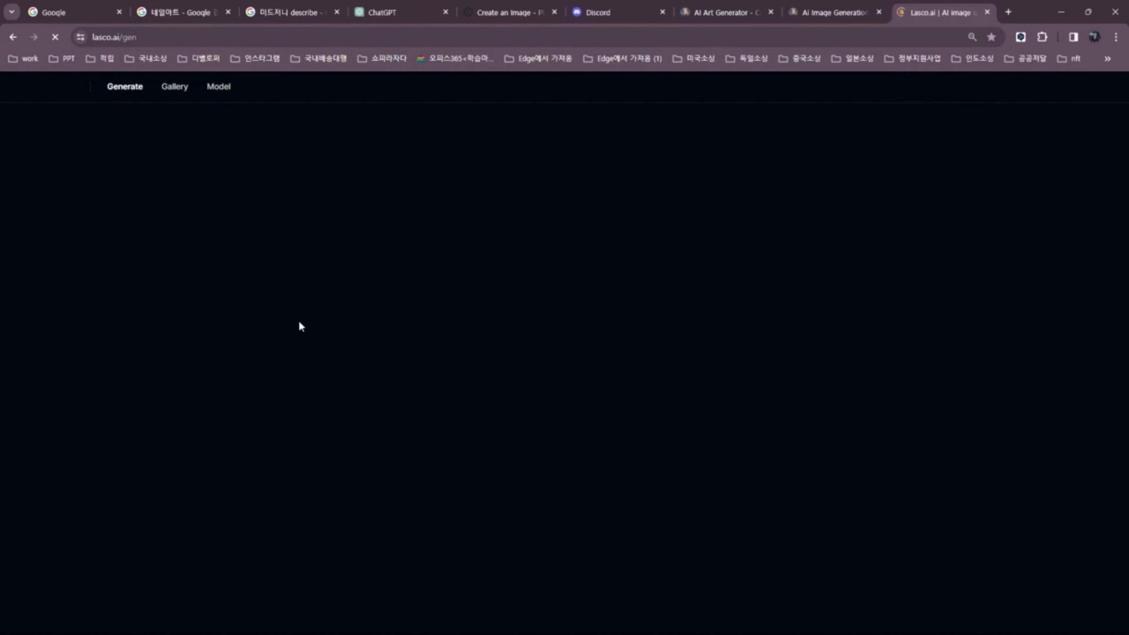
{"action": "left_click", "coordinate": [671, 490]}
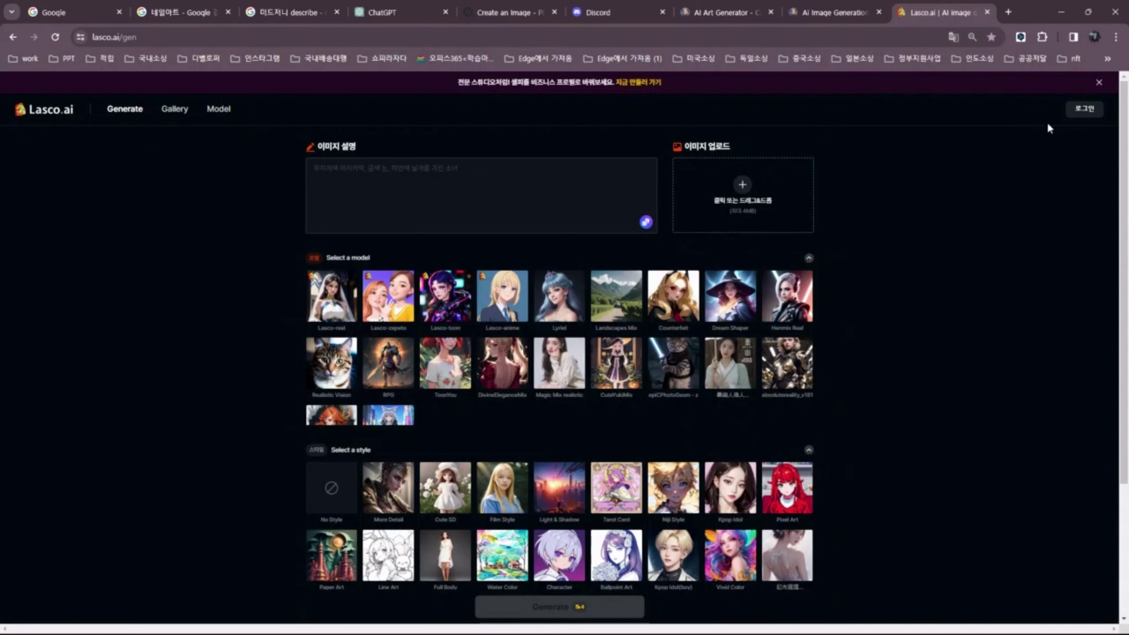
{"action": "left_click", "coordinate": [1084, 114]}
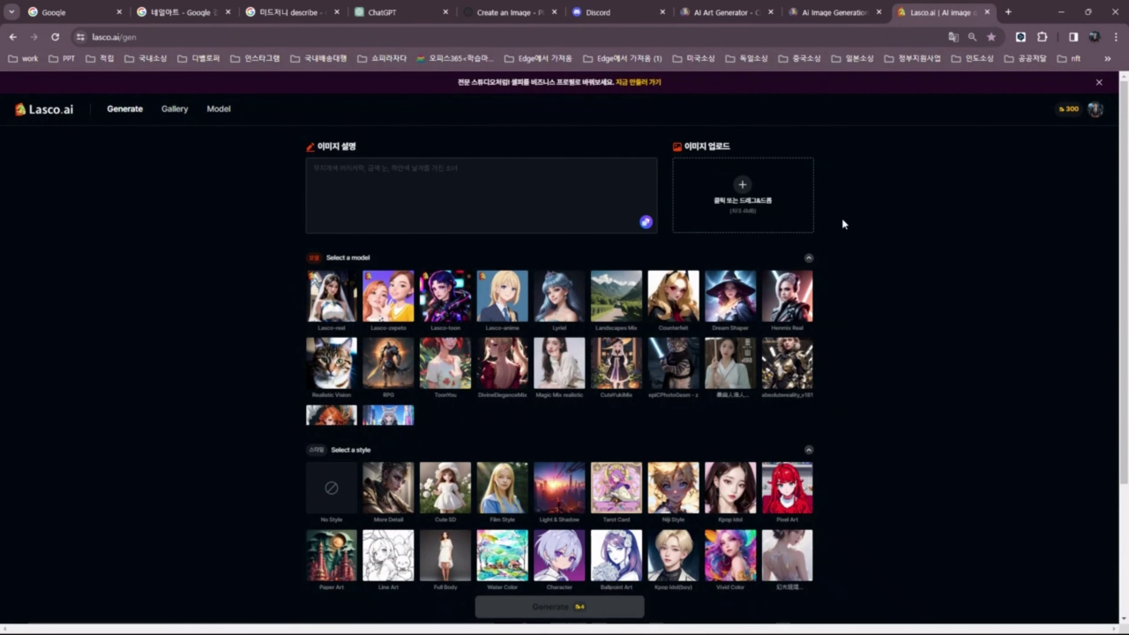
Paste the English nail description into the Lasco.ai image description and delete the DeepL translation credit line
{"action": "left_click", "coordinate": [406, 181]}
{"action": "key", "text": "ctrl+v"}
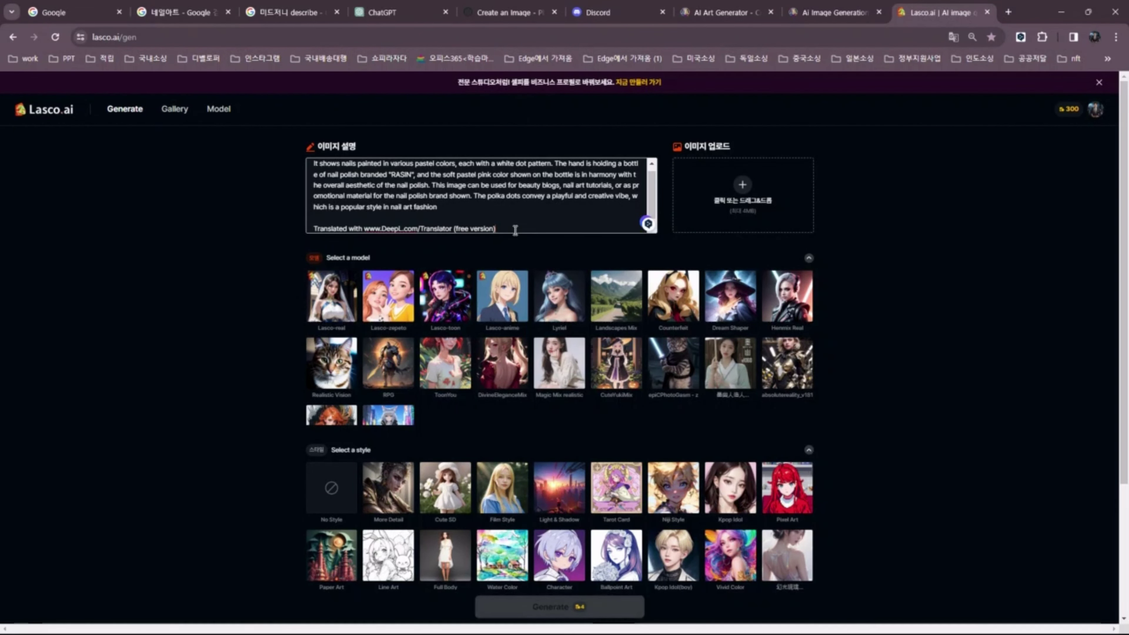
{"action": "left_click_drag", "start_coordinate": [515, 230], "coordinate": [293, 237]}
{"action": "key", "text": "BackSpace"}
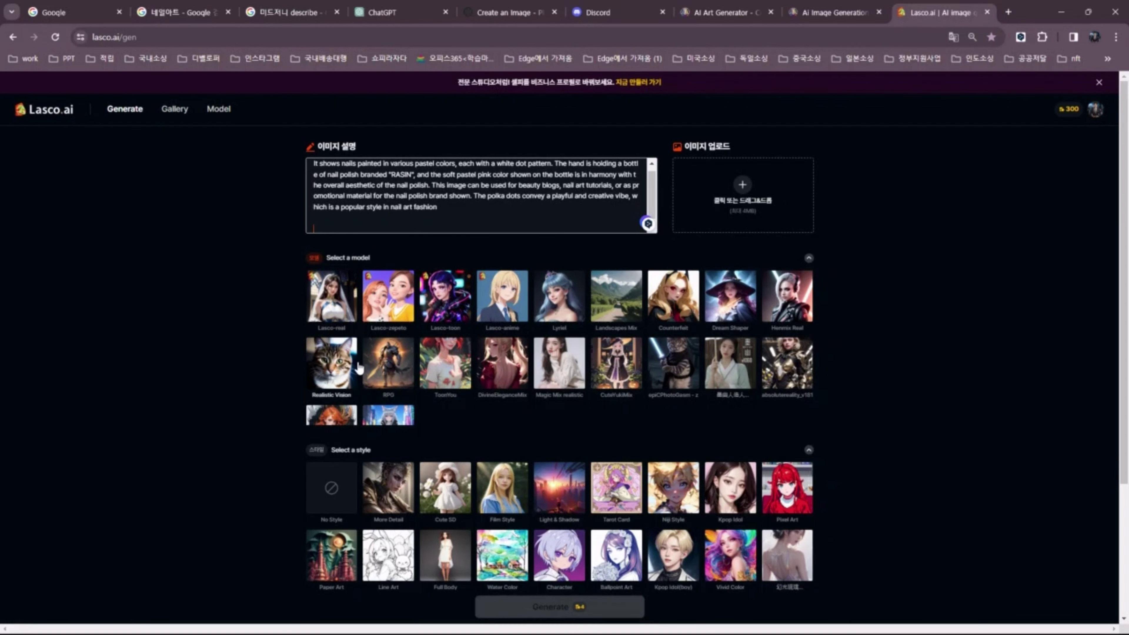
Choose the Realistic Vision model and More Detail style, keep the detailed settings at their defaults, and generate the images
{"action": "left_click", "coordinate": [331, 362]}
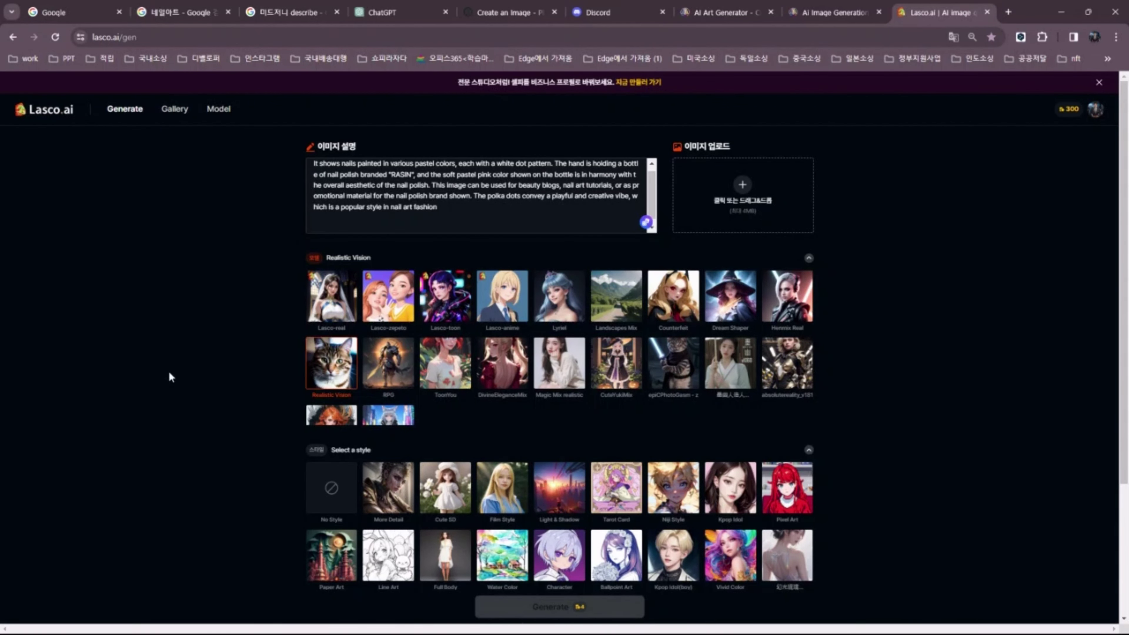
{"action": "scroll", "coordinate": [444, 482], "scroll_direction": "down", "scroll_amount": 1}
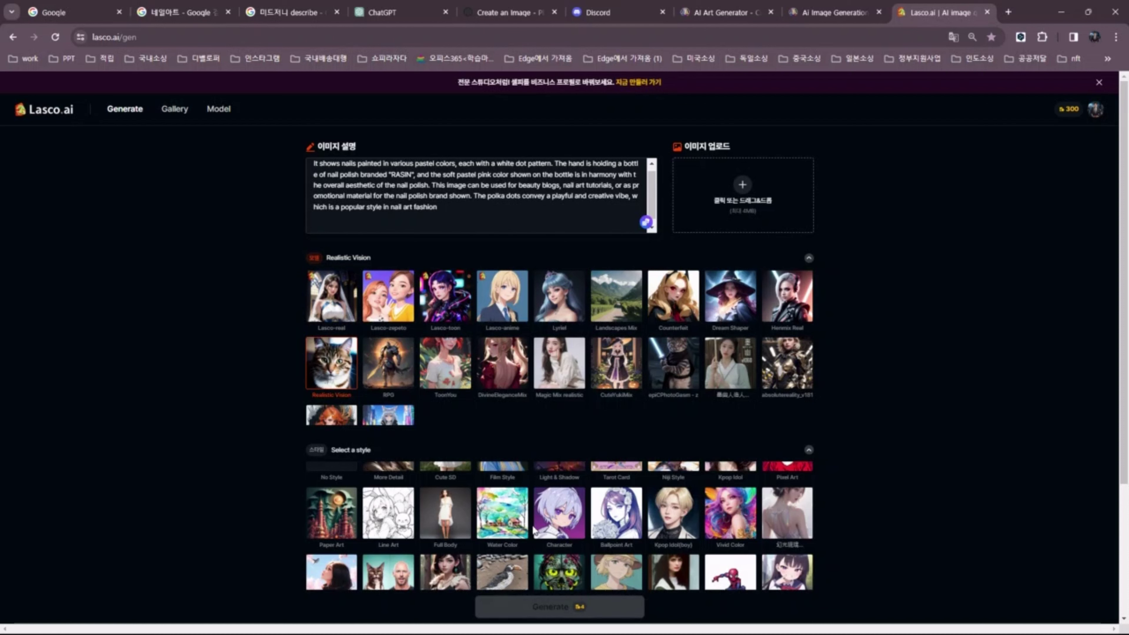
{"action": "scroll", "coordinate": [578, 538], "scroll_direction": "down", "scroll_amount": 5}
{"action": "left_click", "coordinate": [588, 547]}
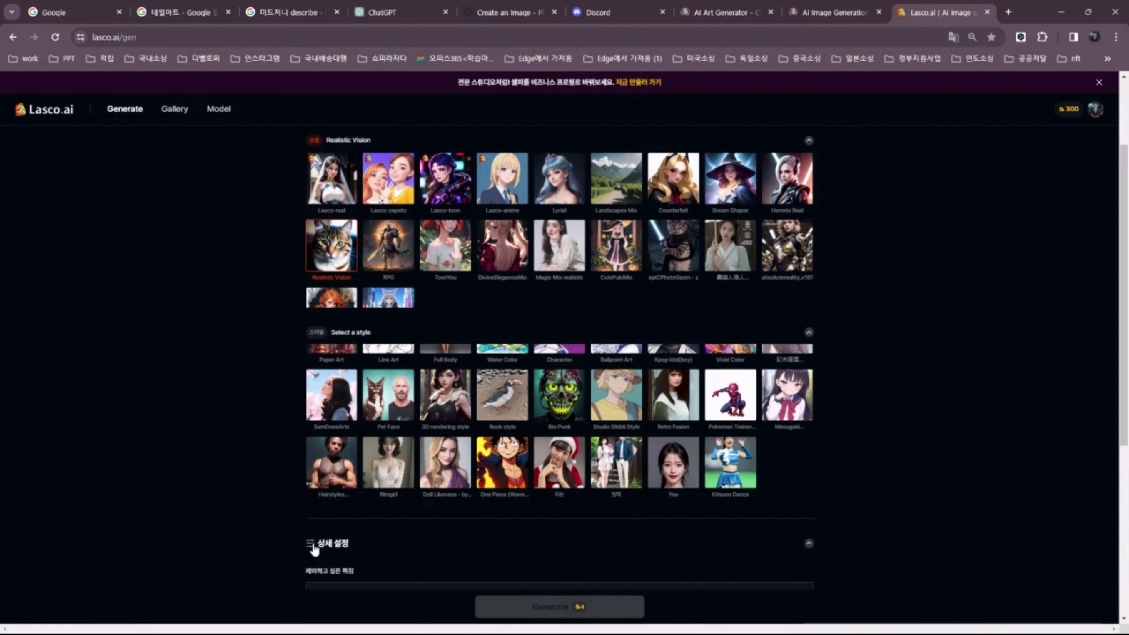
{"action": "scroll", "coordinate": [468, 507], "scroll_direction": "down", "scroll_amount": 5}
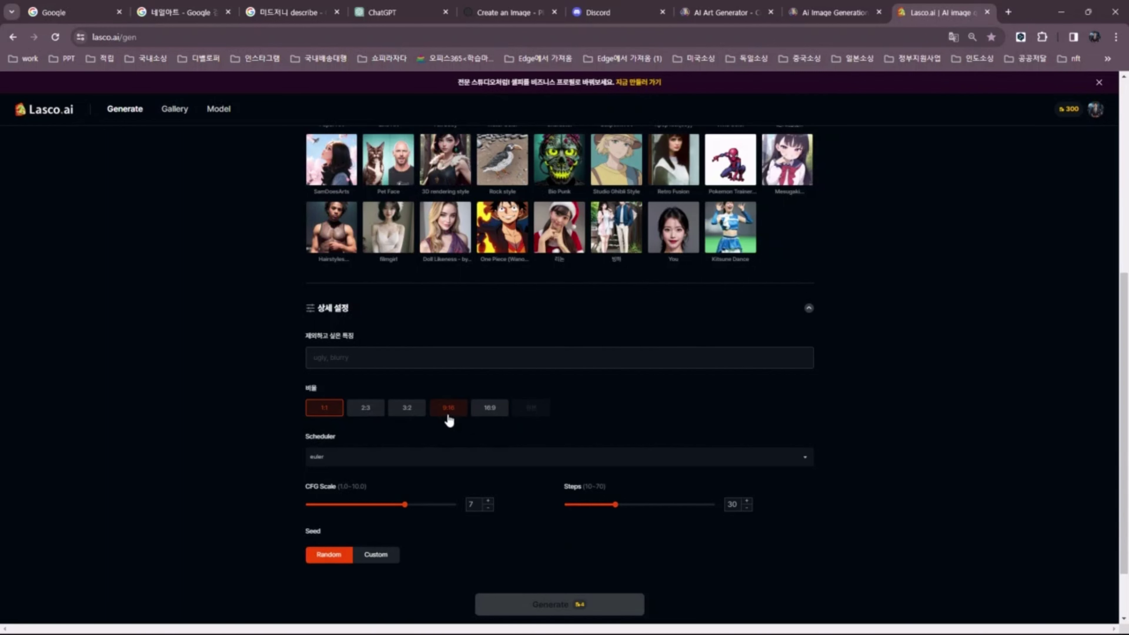
{"action": "scroll", "coordinate": [383, 599], "scroll_direction": "down", "scroll_amount": 1}
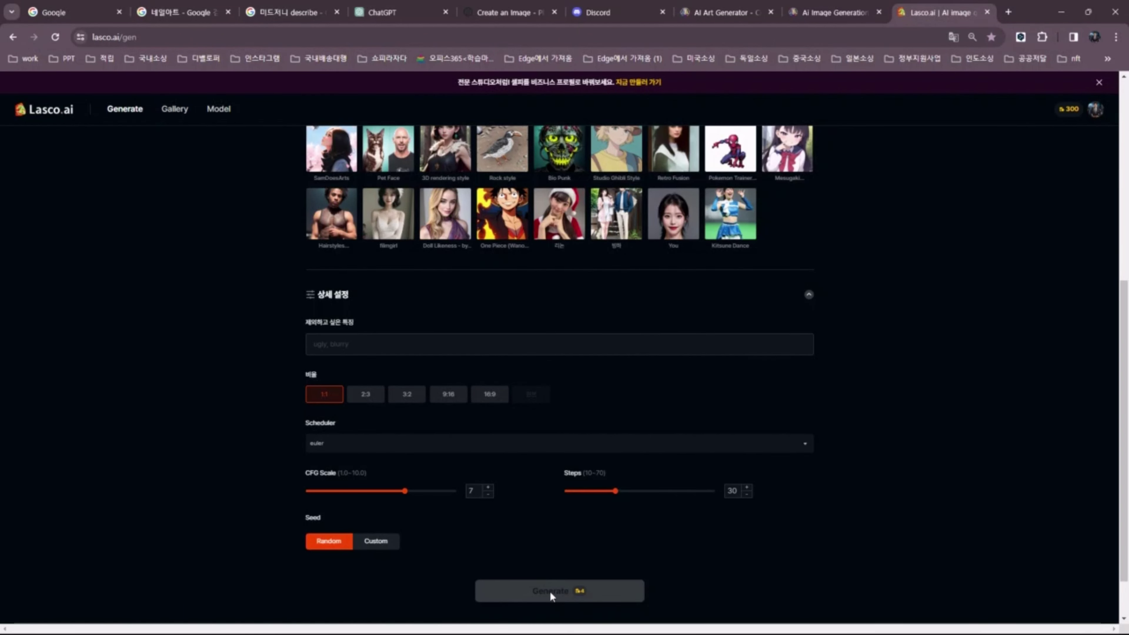
{"action": "scroll", "coordinate": [527, 486], "scroll_direction": "up", "scroll_amount": 4}
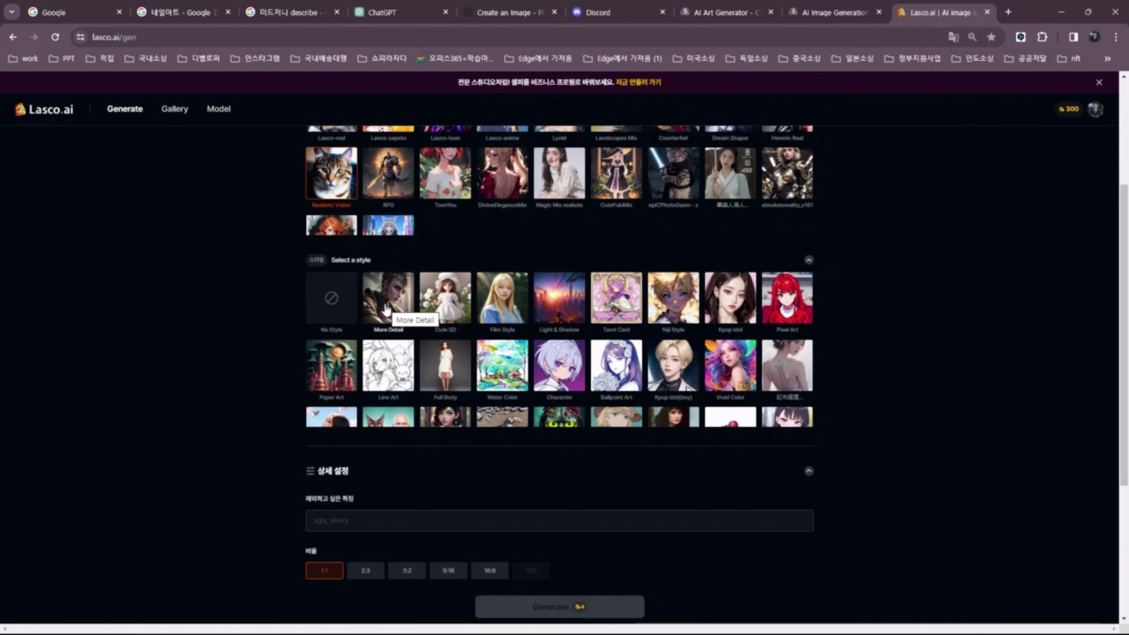
{"action": "left_click", "coordinate": [374, 319]}
{"action": "left_click", "coordinate": [561, 610]}
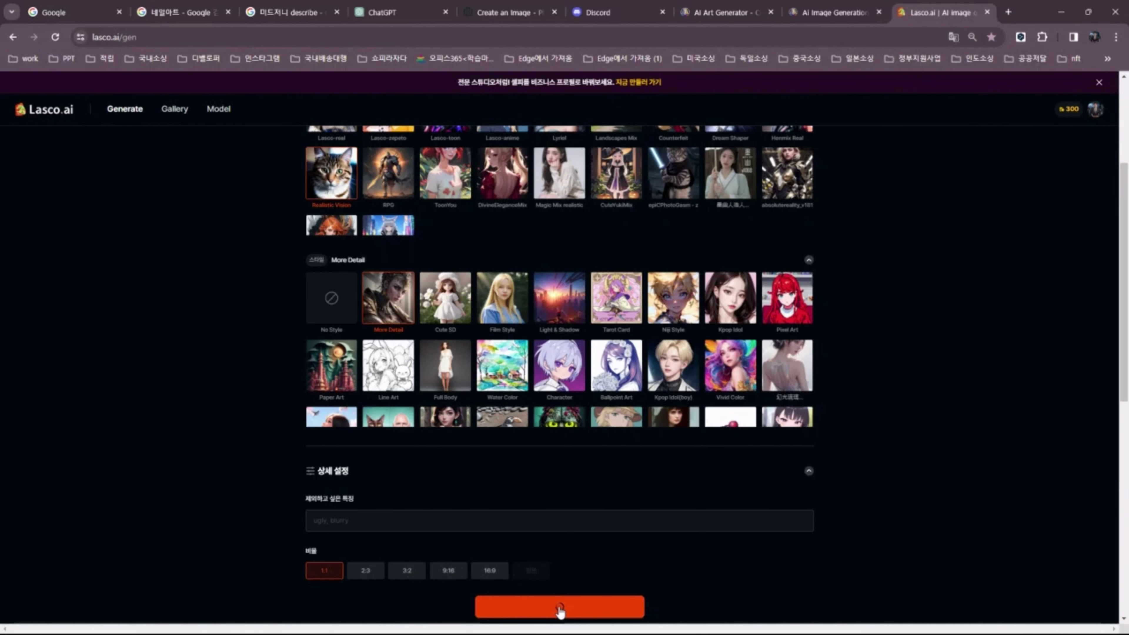
Return to Playground, enlarge the generated image of a hand holding the green polish bottle, and save it to disk
{"action": "left_click", "coordinate": [507, 13]}
{"action": "scroll", "coordinate": [578, 461], "scroll_direction": "down", "scroll_amount": 1}
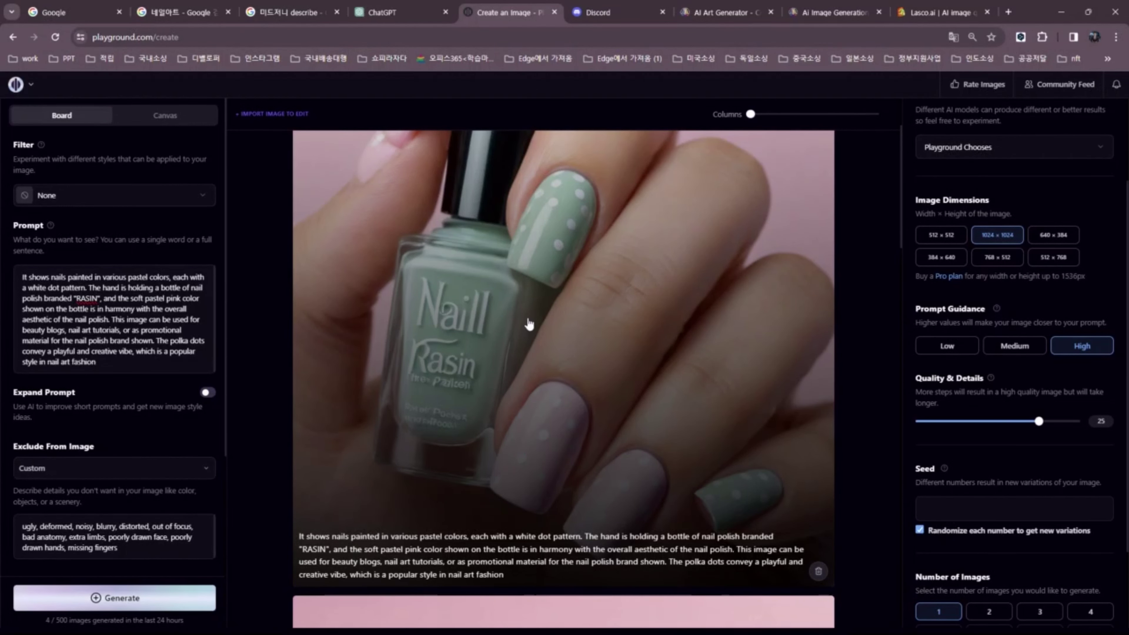
{"action": "left_click", "coordinate": [616, 378]}
{"action": "right_click", "coordinate": [585, 317]}
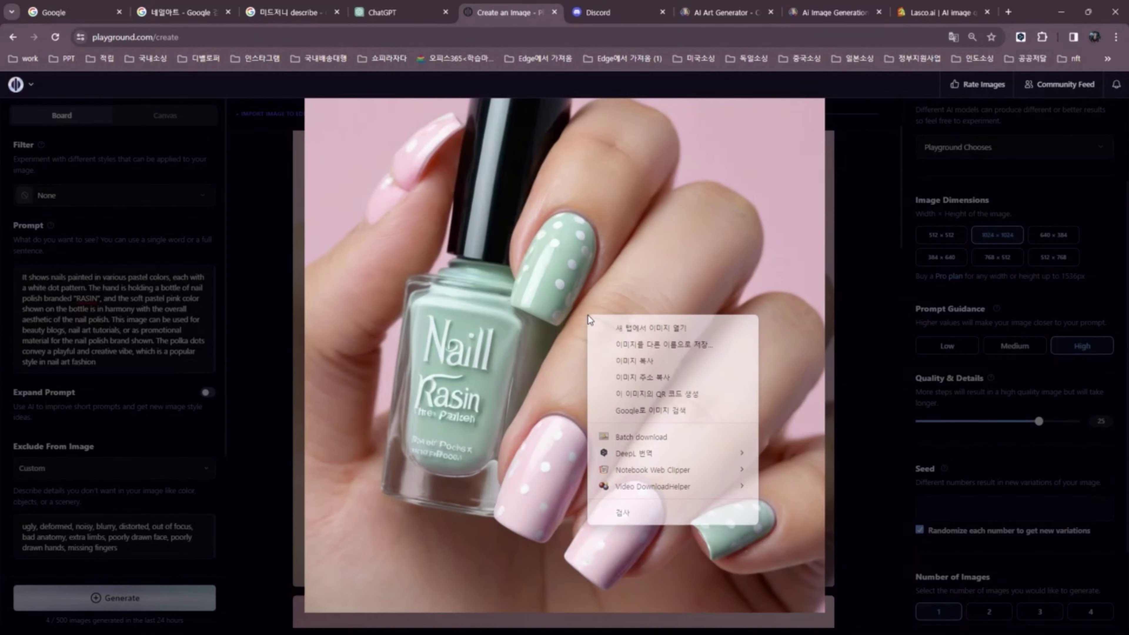
{"action": "left_click", "coordinate": [640, 345]}
{"action": "left_click", "coordinate": [817, 351]}
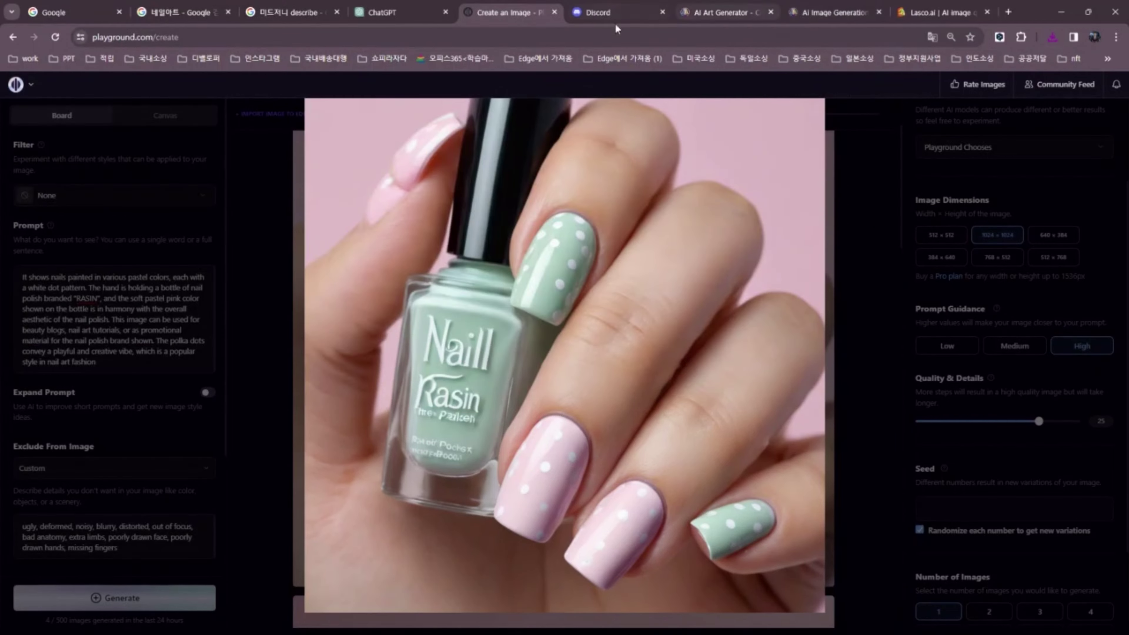
Review the generated nail images in Leonardo.Ai
{"action": "left_click", "coordinate": [829, 12]}
{"action": "scroll", "coordinate": [476, 325], "scroll_direction": "down", "scroll_amount": 5}
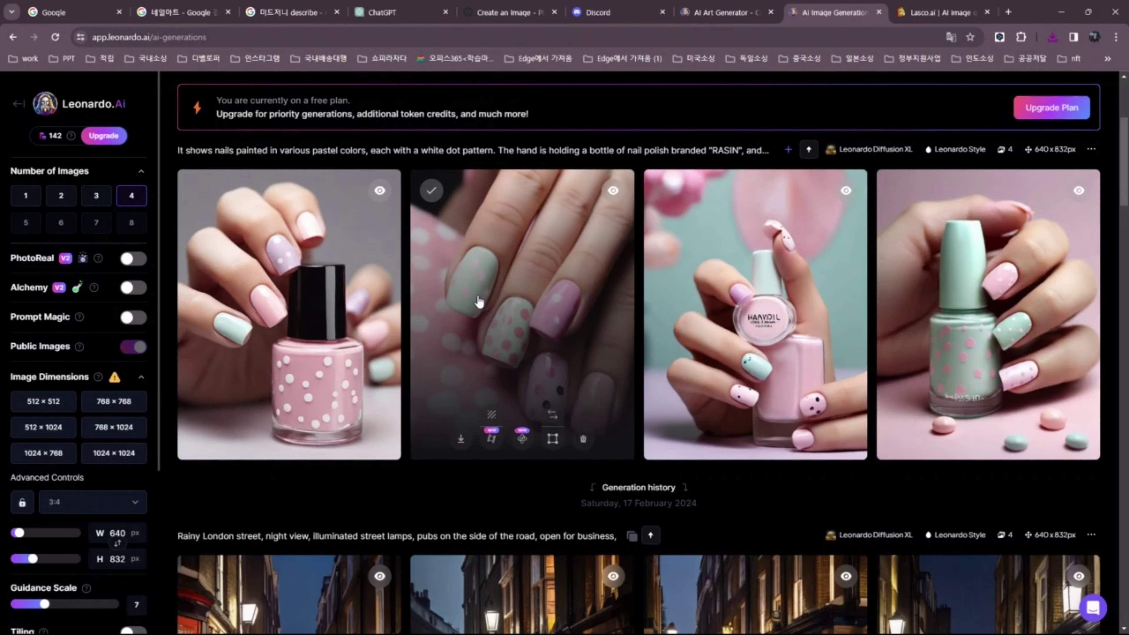
{"action": "scroll", "coordinate": [595, 411], "scroll_direction": "up", "scroll_amount": 1}
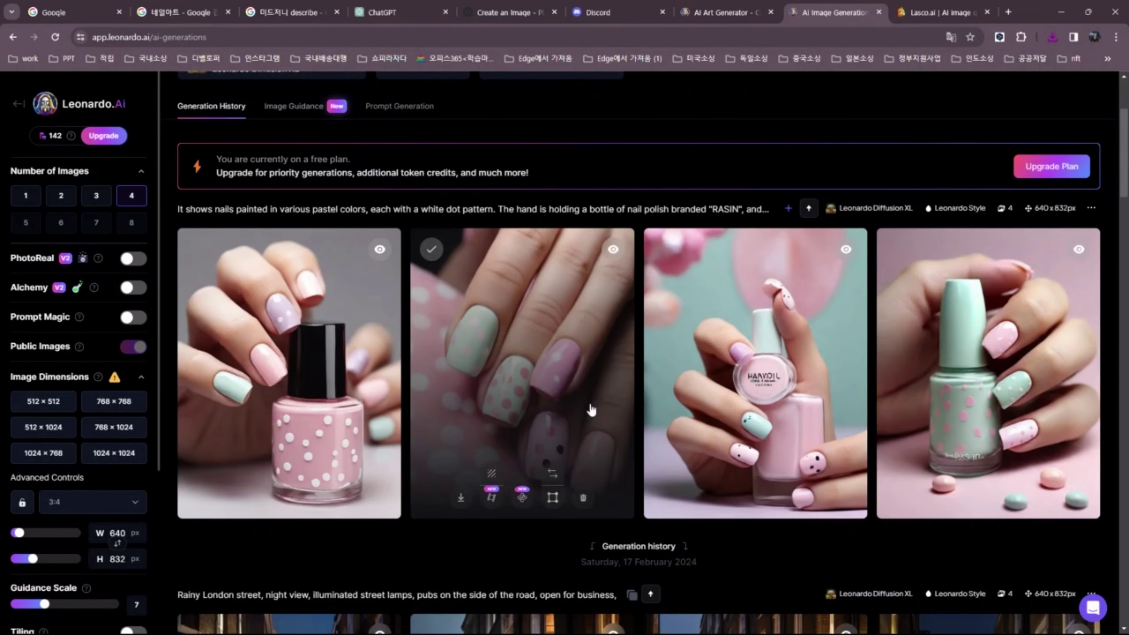
Browse the Lasco.ai results enlarged and save the third image as a PNG in the Downloads folder
{"action": "left_click", "coordinate": [927, 12]}
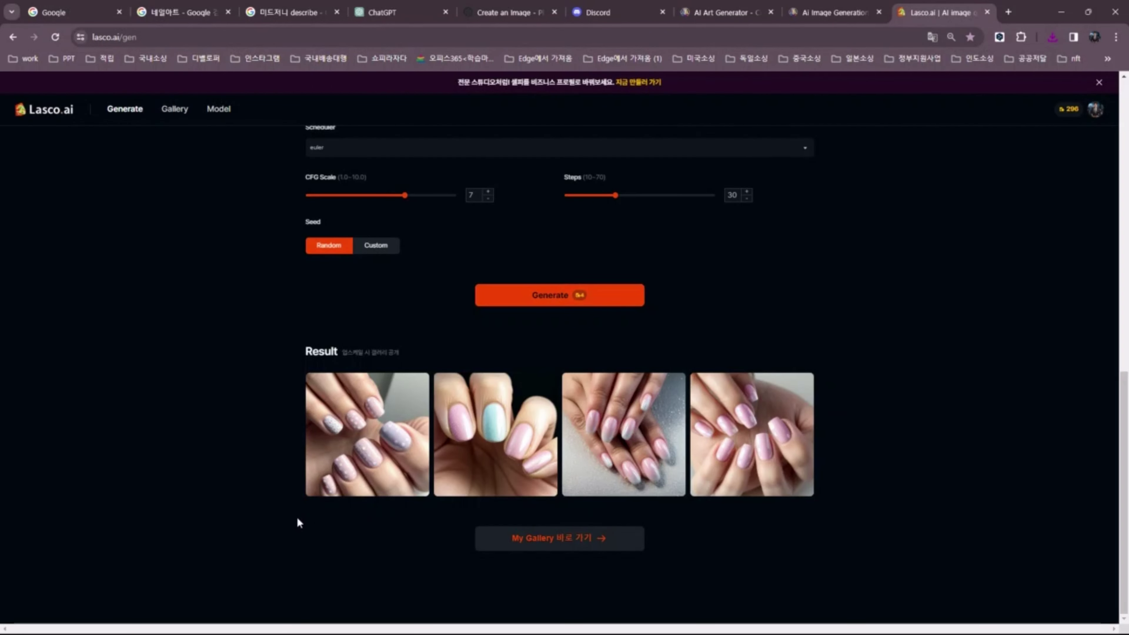
{"action": "left_click", "coordinate": [335, 485]}
{"action": "left_click", "coordinate": [1092, 353]}
{"action": "left_click", "coordinate": [1094, 356]}
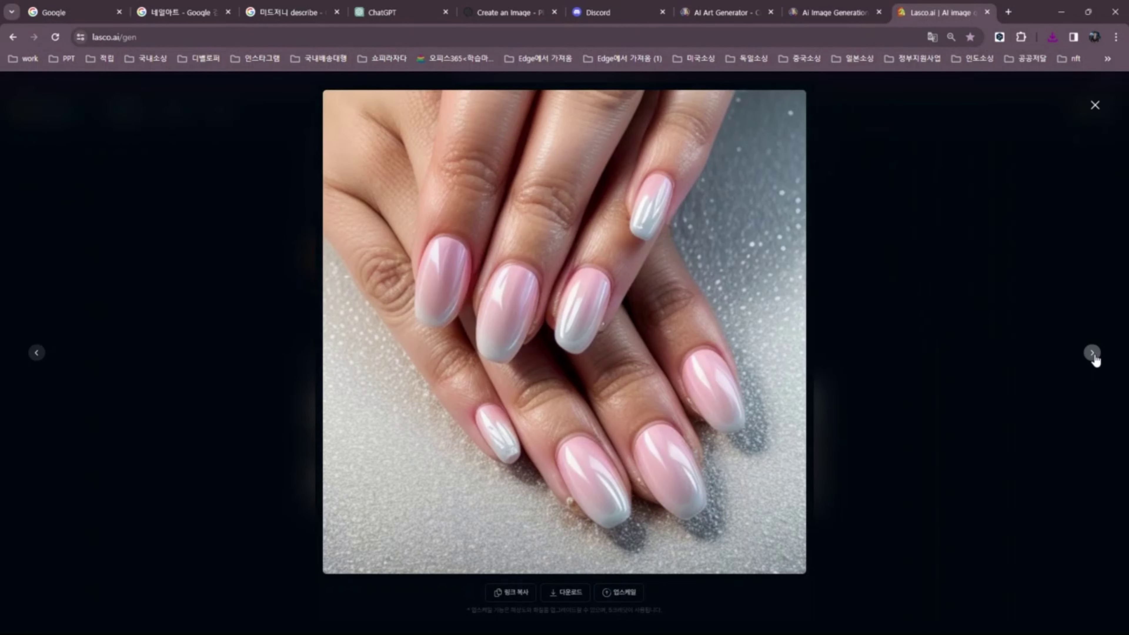
{"action": "left_click", "coordinate": [1094, 354]}
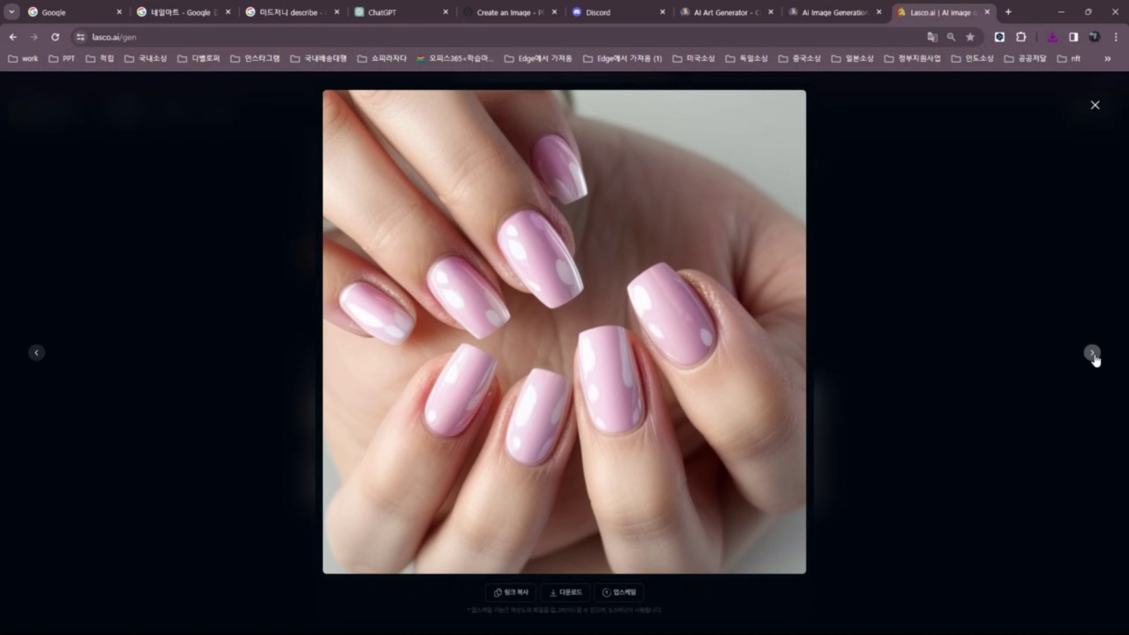
{"action": "left_click", "coordinate": [38, 358]}
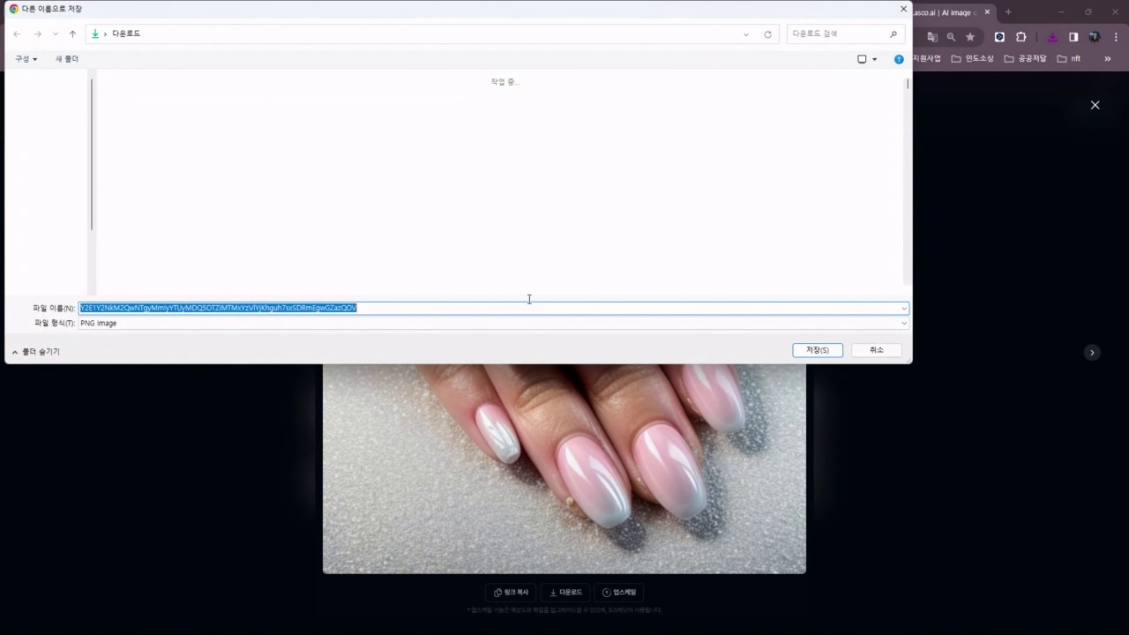
{"action": "key", "text": "Return"}
Open Ideogram from the IMAGINE bookmarks in a new tab and sign in with Google
{"action": "left_click", "coordinate": [1009, 12]}
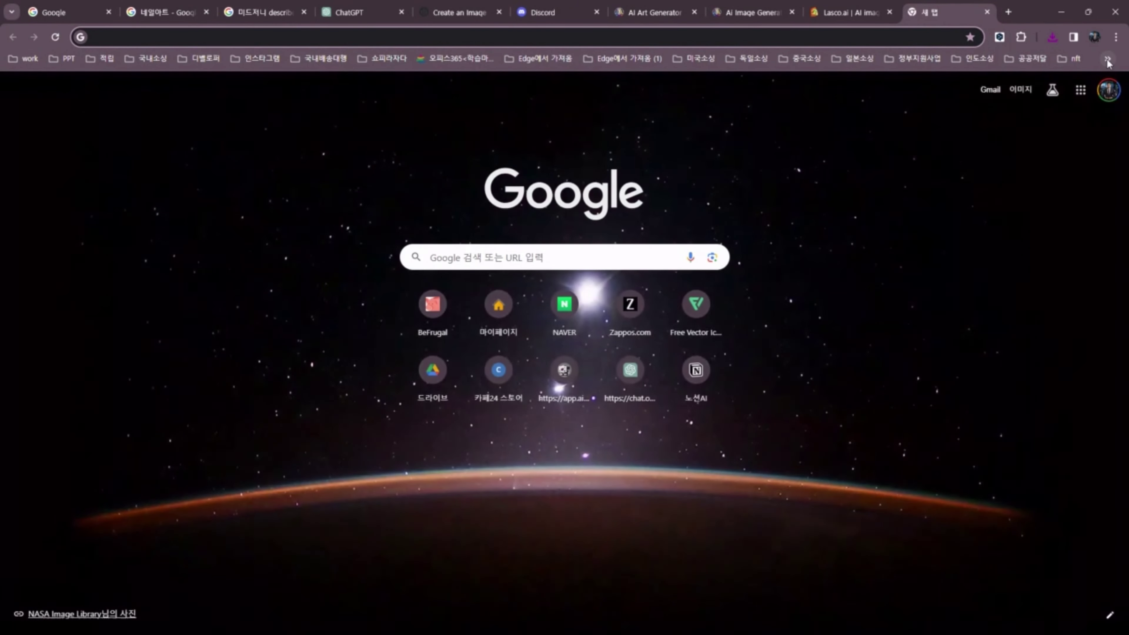
{"action": "left_click", "coordinate": [1108, 58]}
{"action": "mouse_move", "coordinate": [959, 134]}
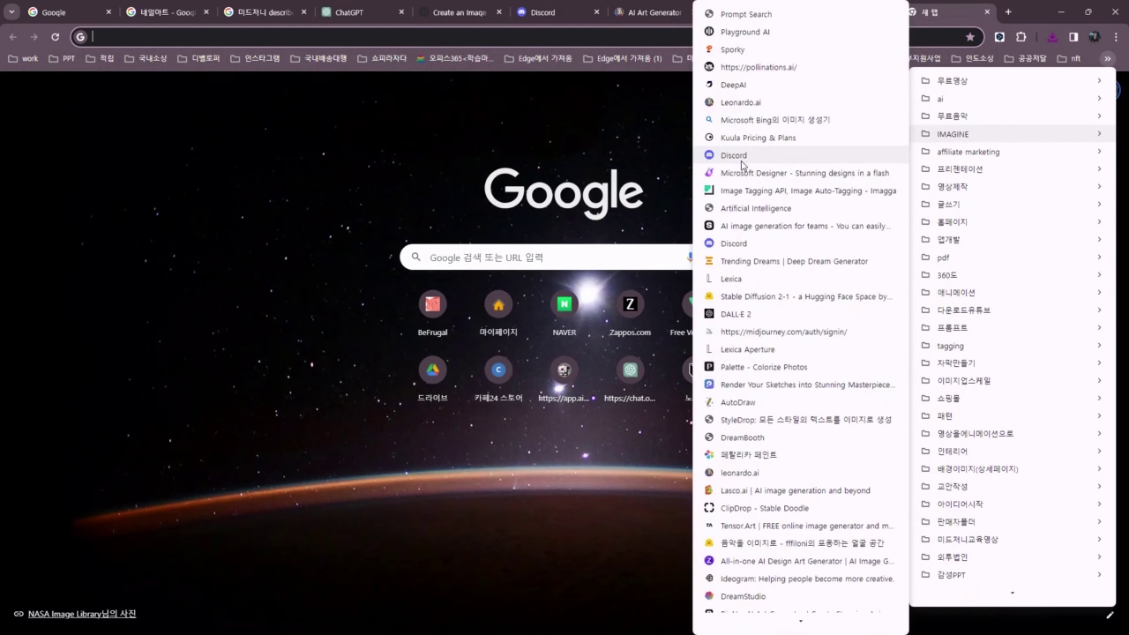
{"action": "scroll", "coordinate": [733, 378], "scroll_direction": "down", "scroll_amount": 1}
{"action": "scroll", "coordinate": [748, 499], "scroll_direction": "down", "scroll_amount": 3}
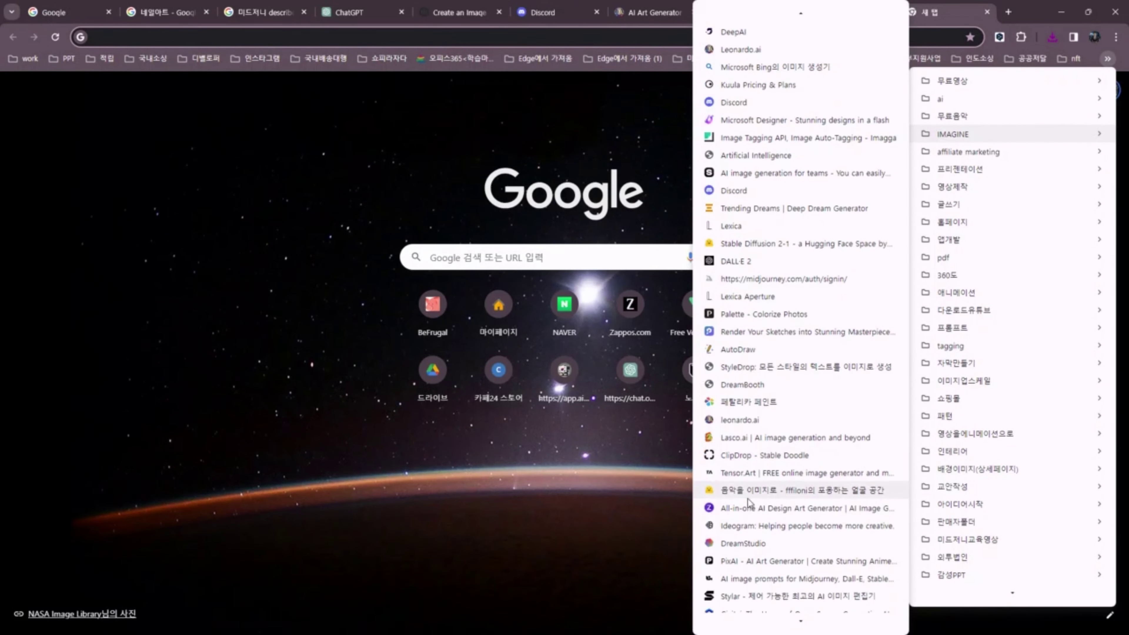
{"action": "left_click", "coordinate": [791, 561]}
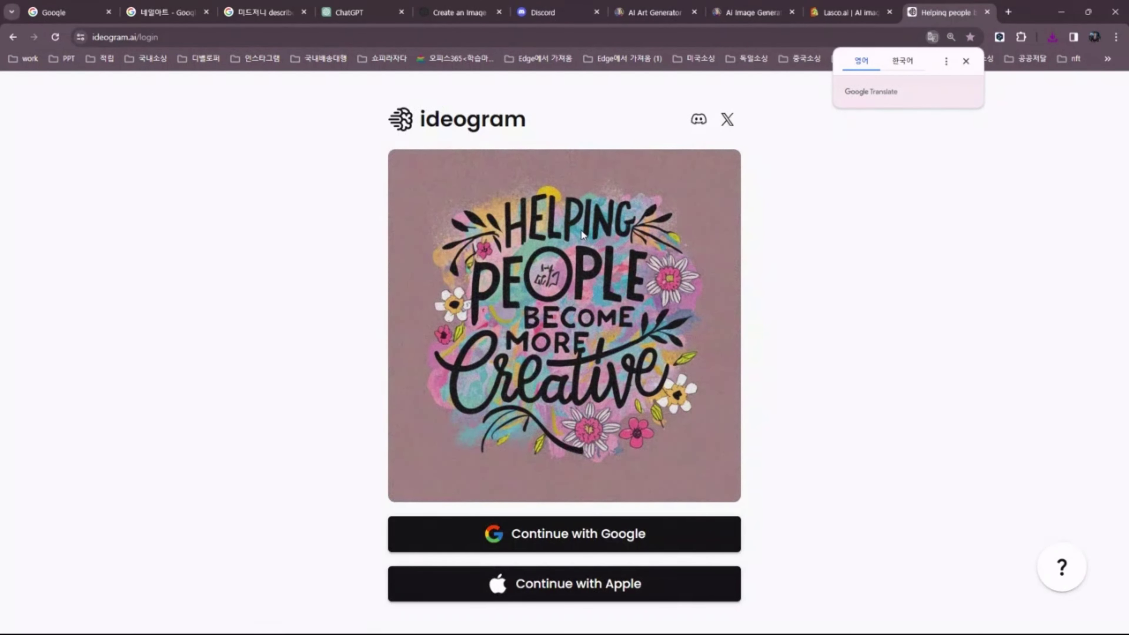
{"action": "left_click", "coordinate": [966, 60]}
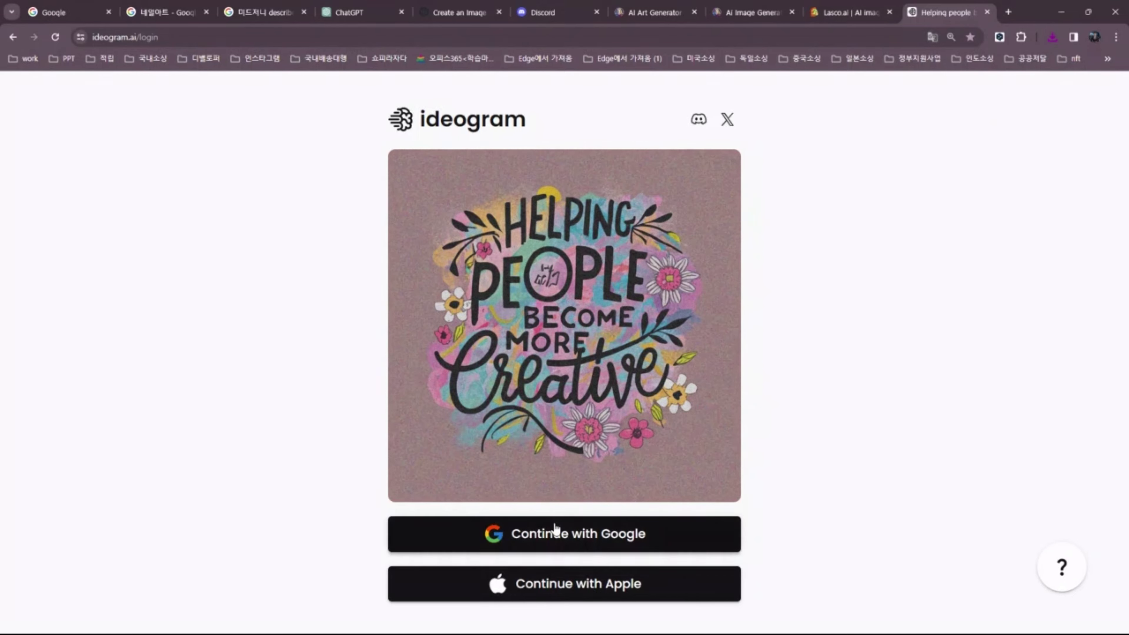
{"action": "left_click", "coordinate": [522, 533]}
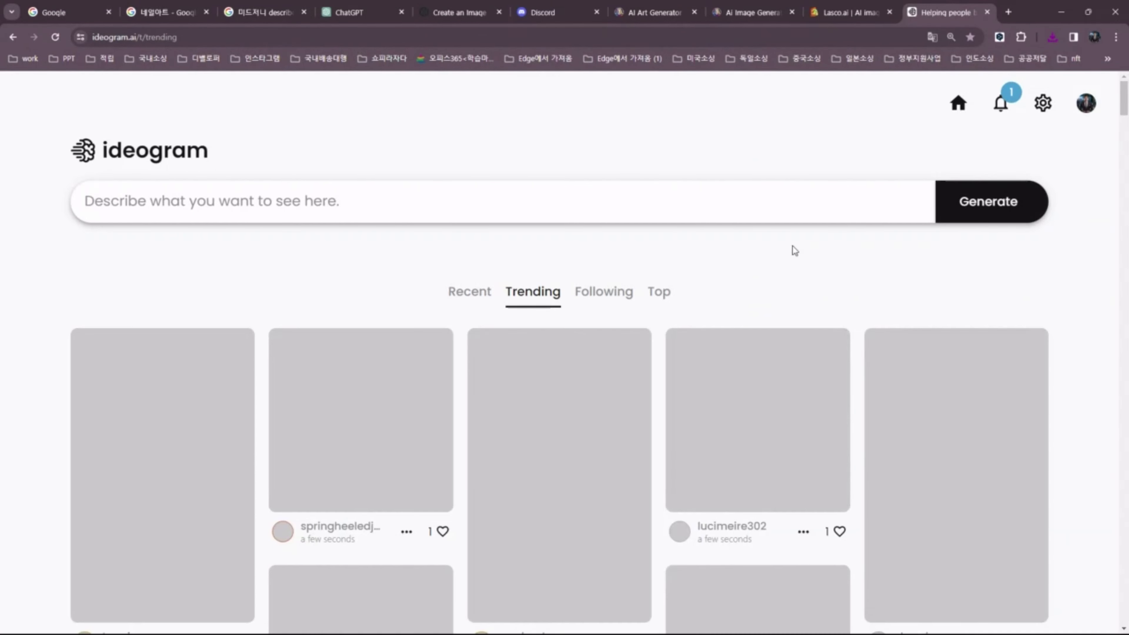
Paste the English nail description into the Ideogram prompt and delete the DeepL translation credit line
{"action": "scroll", "coordinate": [583, 374], "scroll_direction": "down", "scroll_amount": 8}
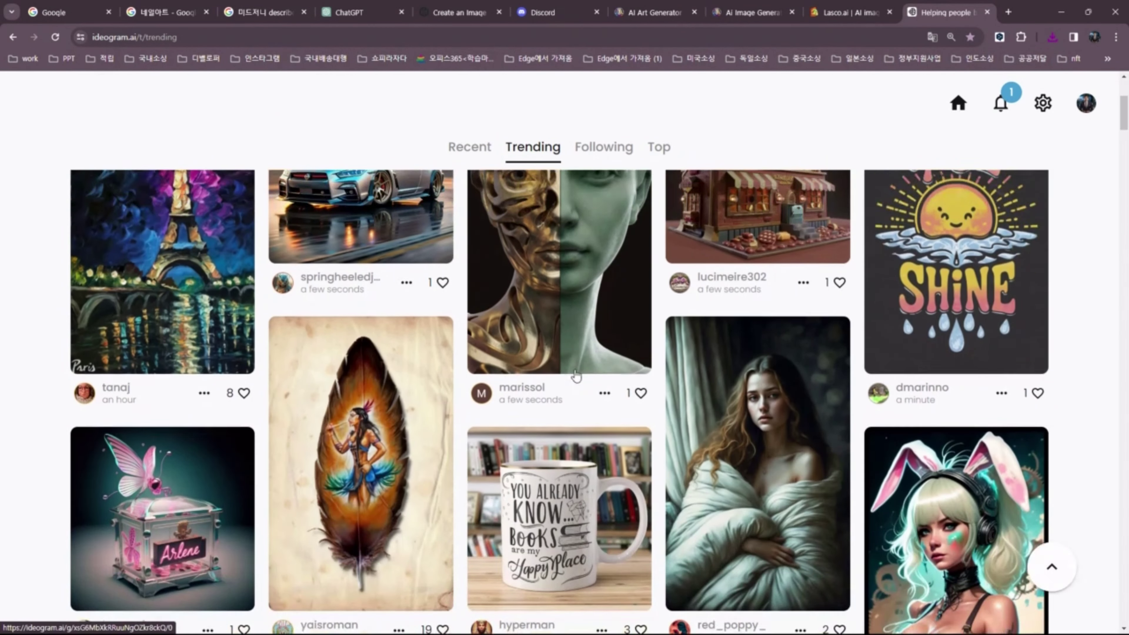
{"action": "scroll", "coordinate": [798, 426], "scroll_direction": "down", "scroll_amount": 4}
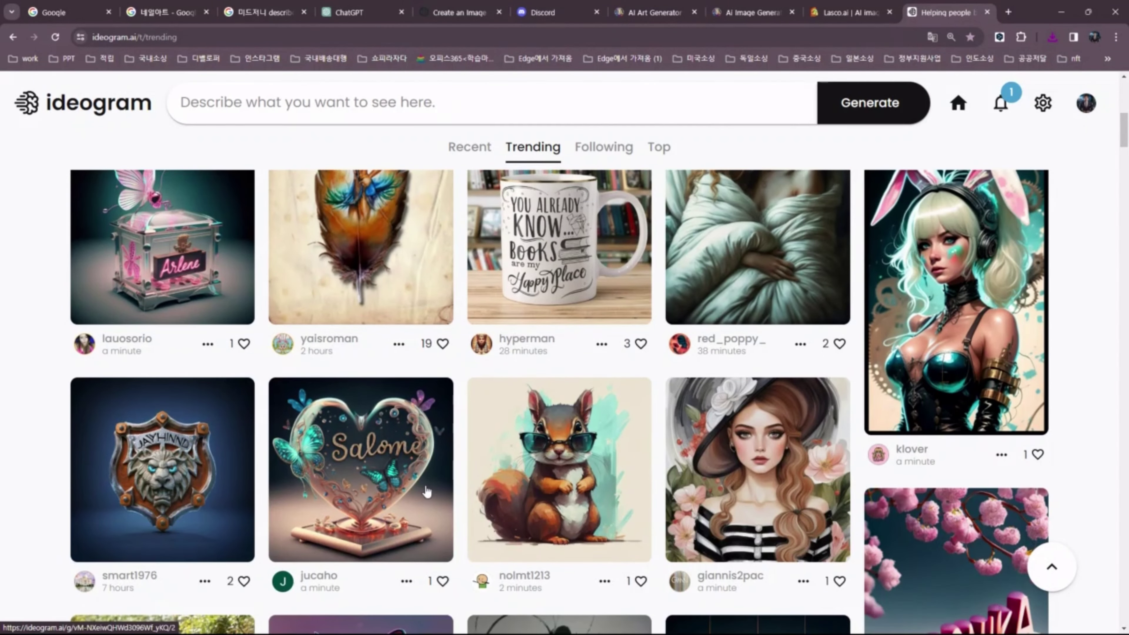
{"action": "scroll", "coordinate": [794, 498], "scroll_direction": "down", "scroll_amount": 12}
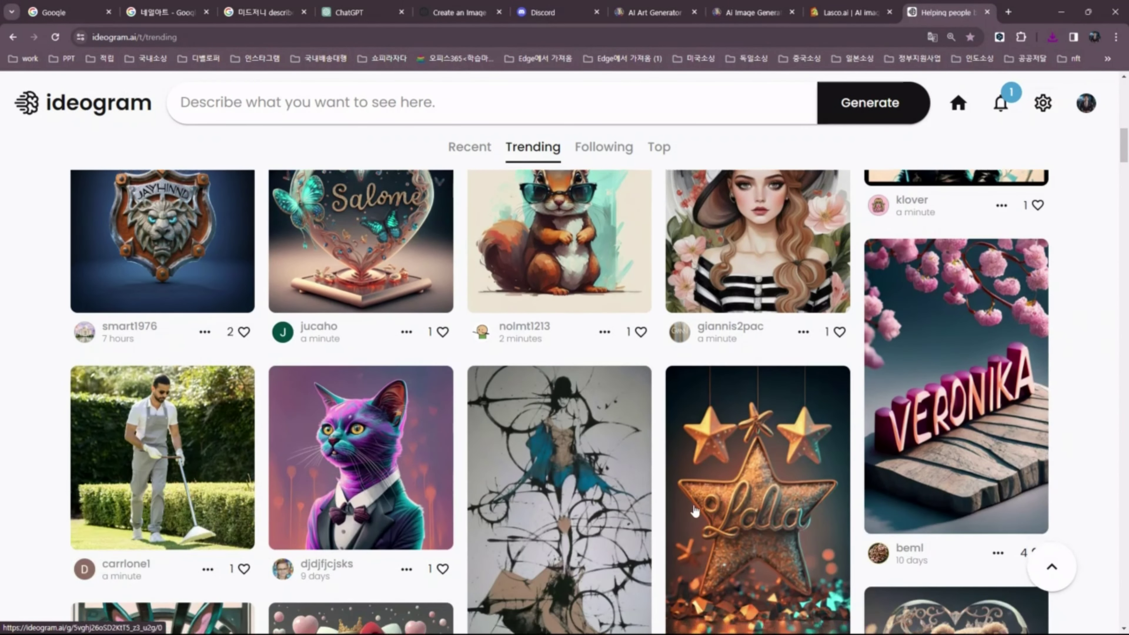
{"action": "scroll", "coordinate": [744, 507], "scroll_direction": "up", "scroll_amount": 20}
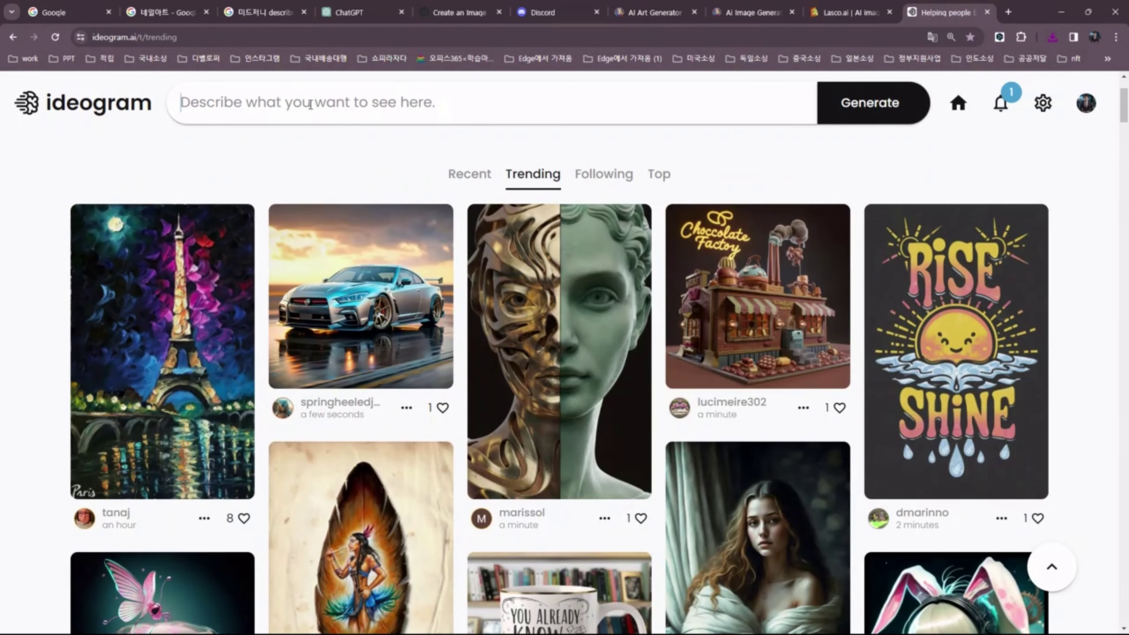
{"action": "left_click", "coordinate": [310, 104]}
{"action": "key", "text": "ctrl+v"}
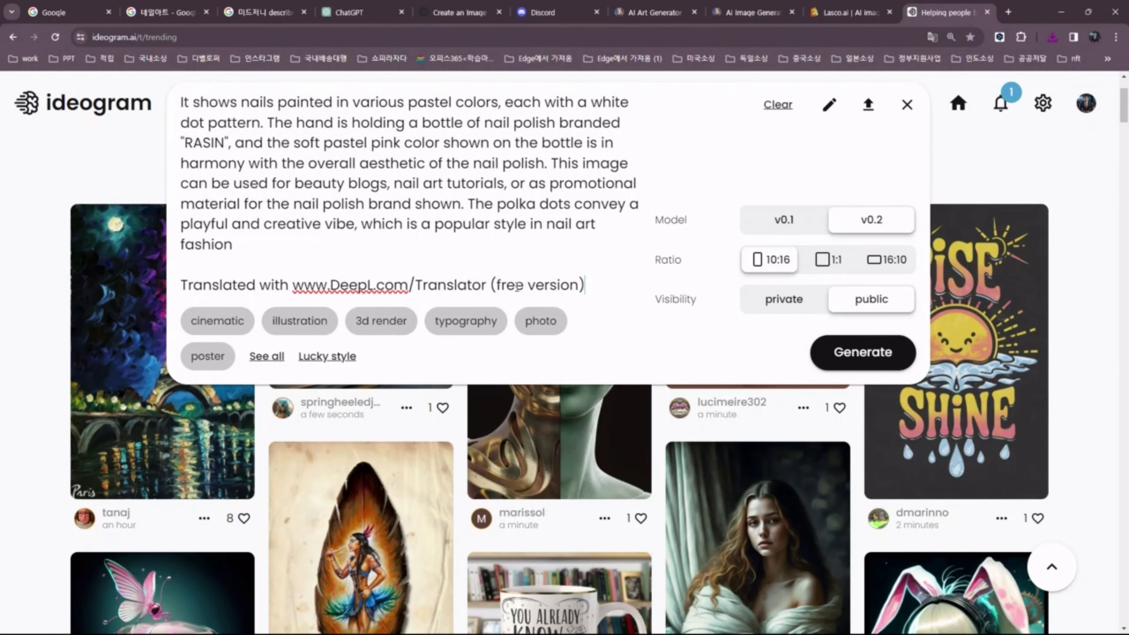
{"action": "left_click_drag", "start_coordinate": [590, 284], "coordinate": [180, 286]}
{"action": "key", "text": "BackSpace"}
Generate the Ideogram images at a 1:1 ratio with only the typography and photo styles applied
{"action": "left_click", "coordinate": [267, 357]}
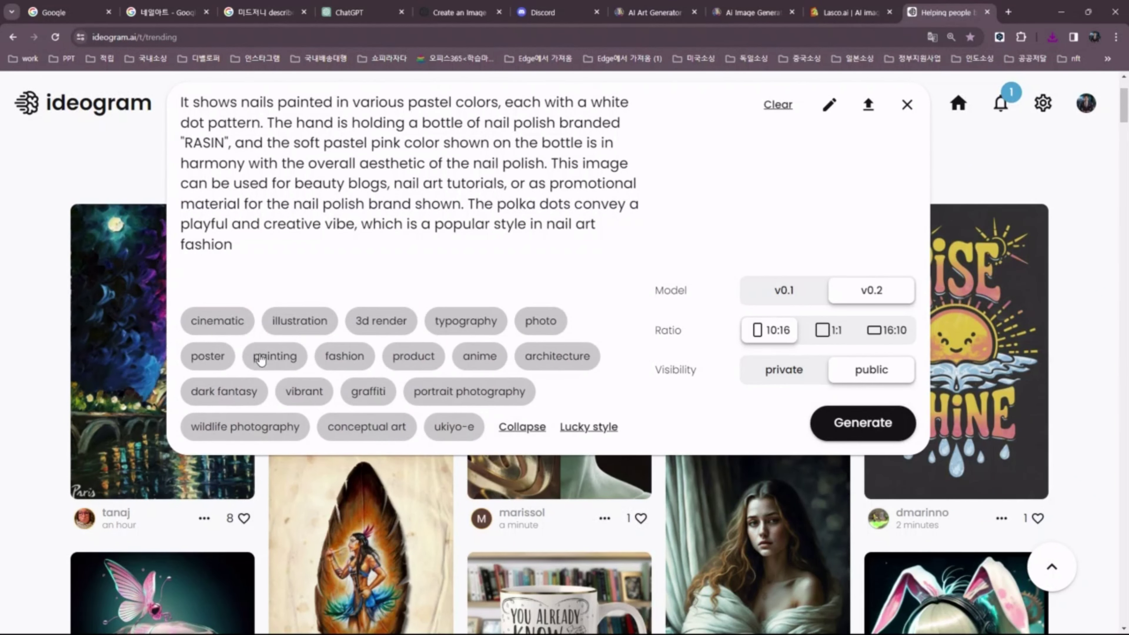
{"action": "left_click", "coordinate": [284, 330]}
{"action": "left_click", "coordinate": [403, 330]}
{"action": "left_click", "coordinate": [492, 323]}
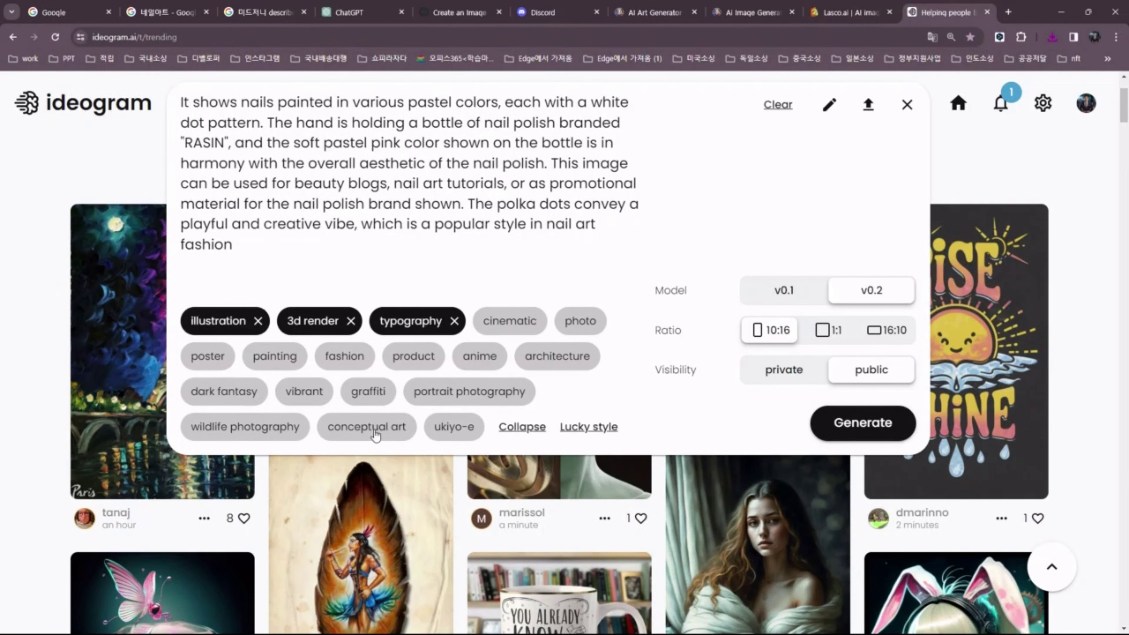
{"action": "left_click", "coordinate": [578, 325]}
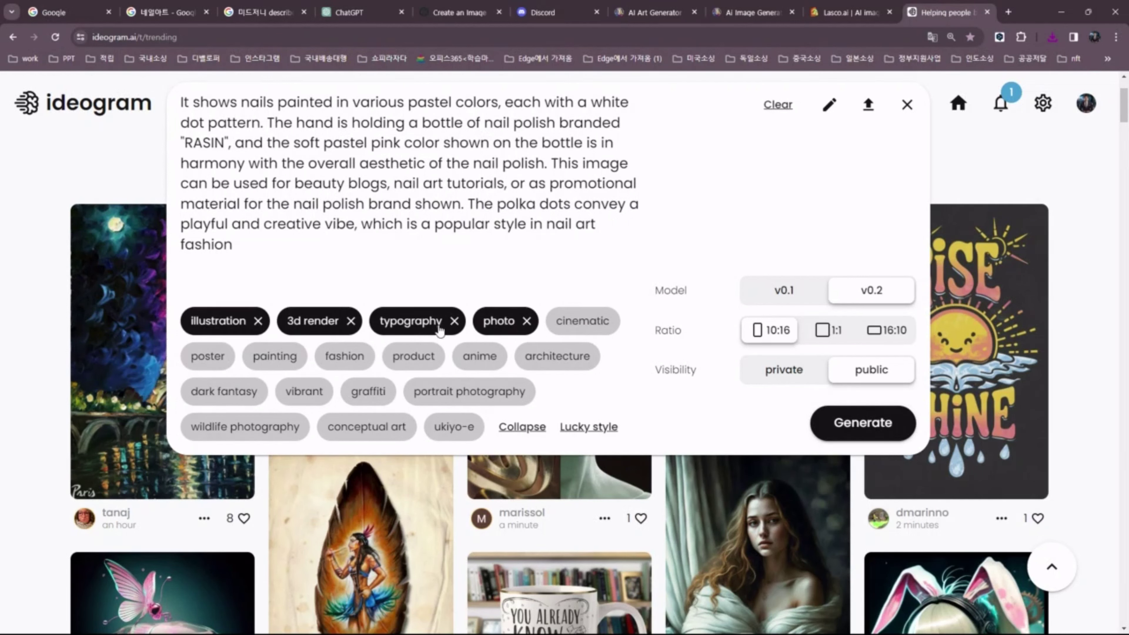
{"action": "left_click", "coordinate": [340, 332]}
{"action": "left_click", "coordinate": [222, 321]}
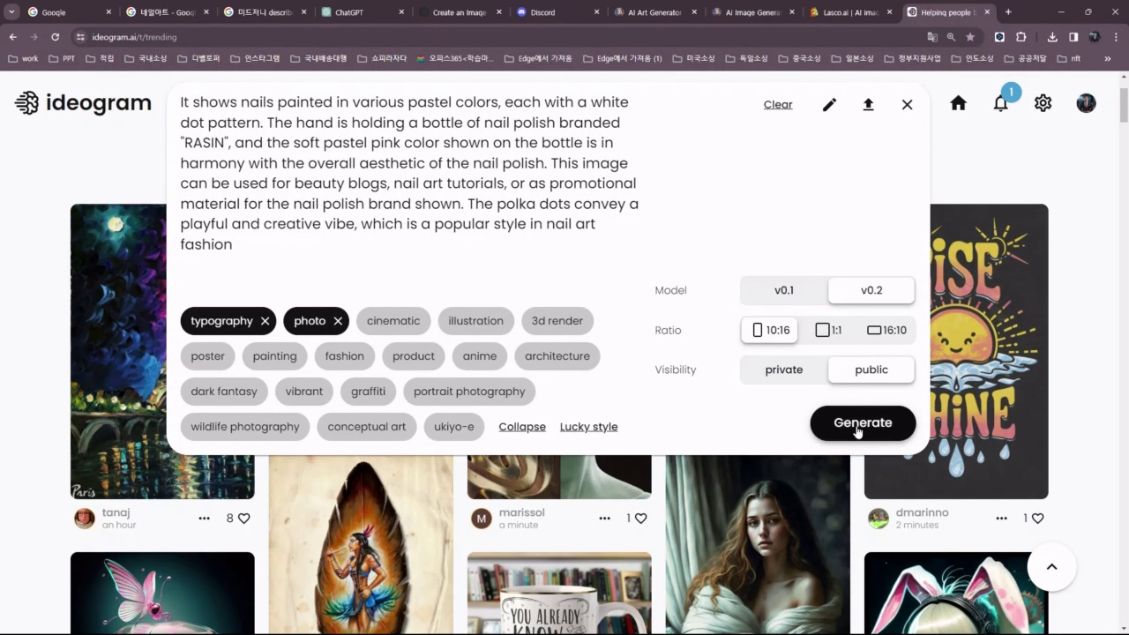
{"action": "left_click", "coordinate": [828, 330]}
{"action": "left_click", "coordinate": [864, 442]}
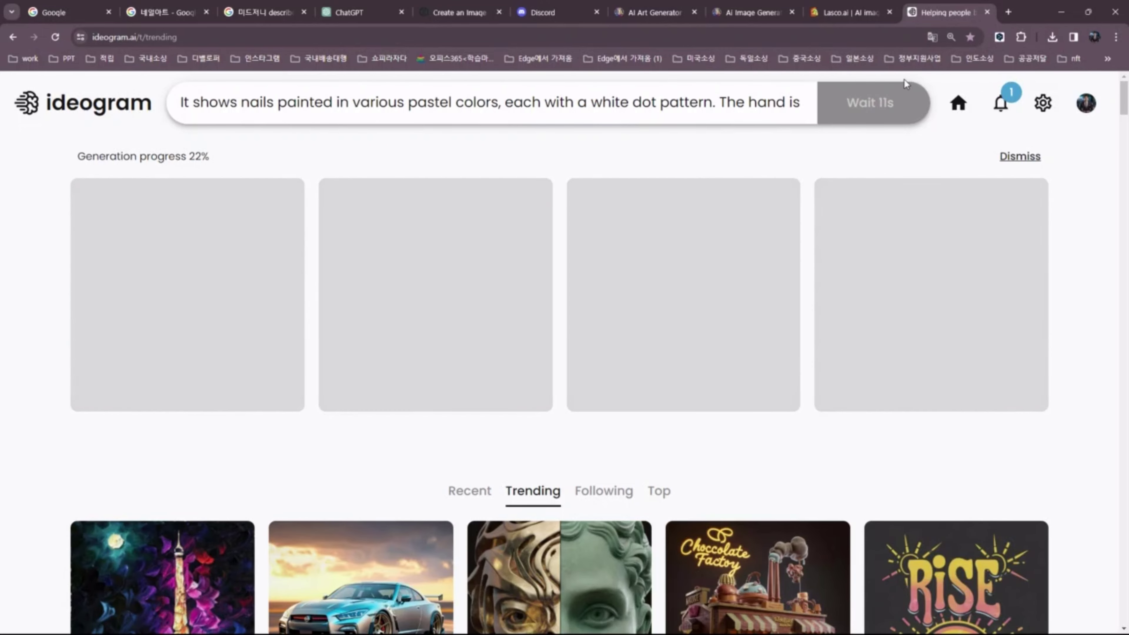
Open Stylar from the IMAGINE bookmarks in a new tab and log in with Google
{"action": "left_click", "coordinate": [1008, 12]}
{"action": "left_click", "coordinate": [1108, 58]}
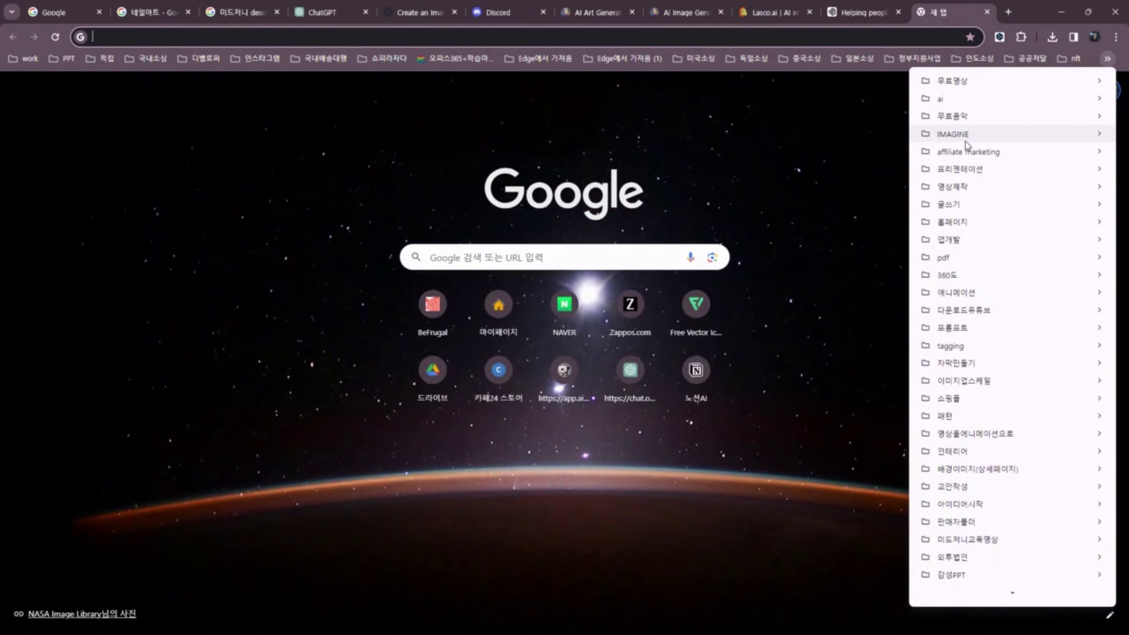
{"action": "mouse_move", "coordinate": [953, 133]}
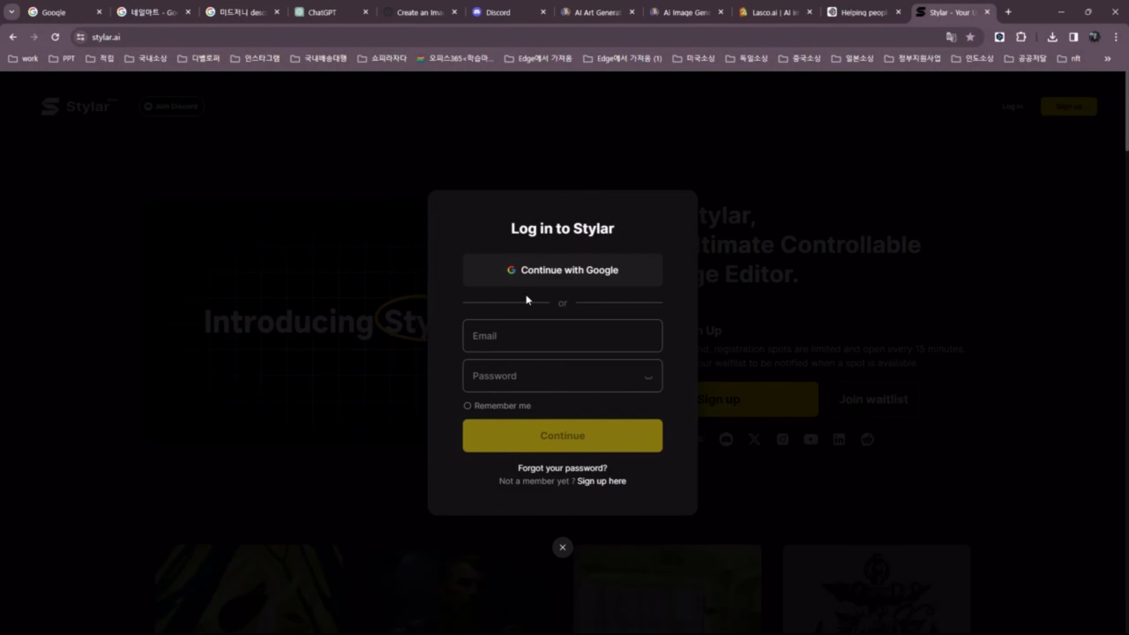
{"action": "left_click", "coordinate": [527, 276]}
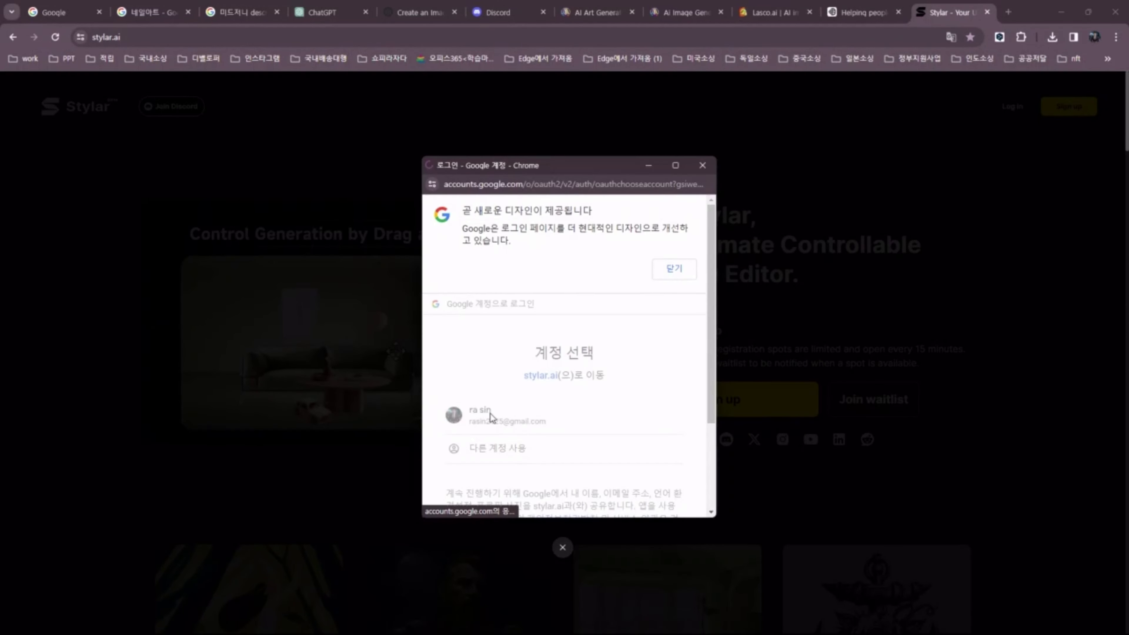
{"action": "left_click", "coordinate": [490, 414]}
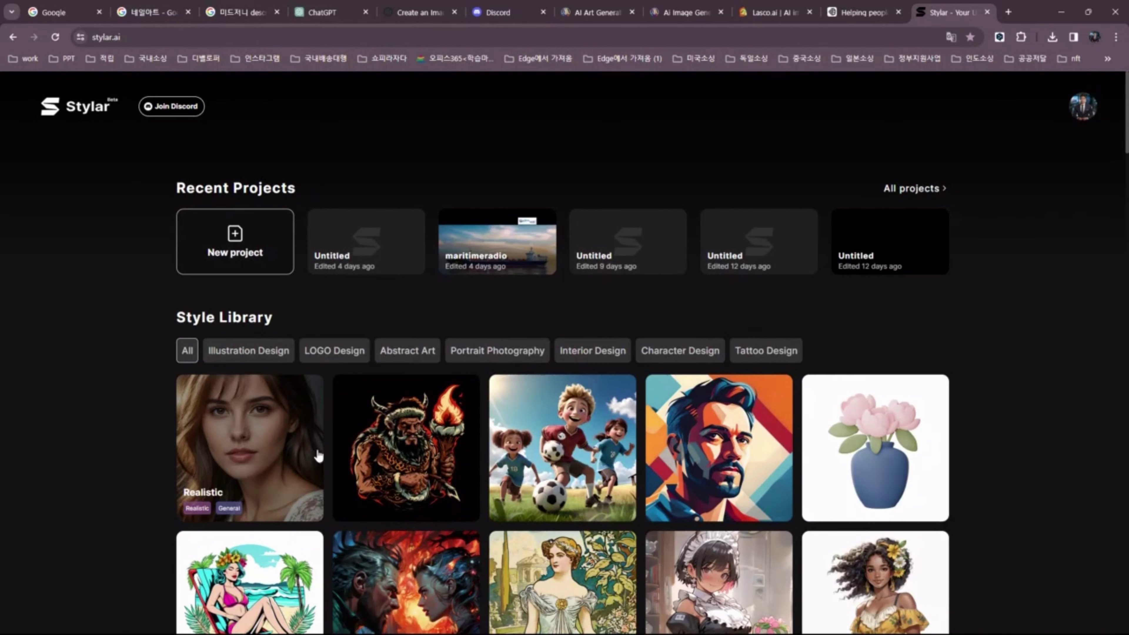
Start a Stylar text-to-image project in the Realistic style and paste the nail description as its prompt without the DeepL credit line
{"action": "scroll", "coordinate": [307, 450], "scroll_direction": "down", "scroll_amount": 3}
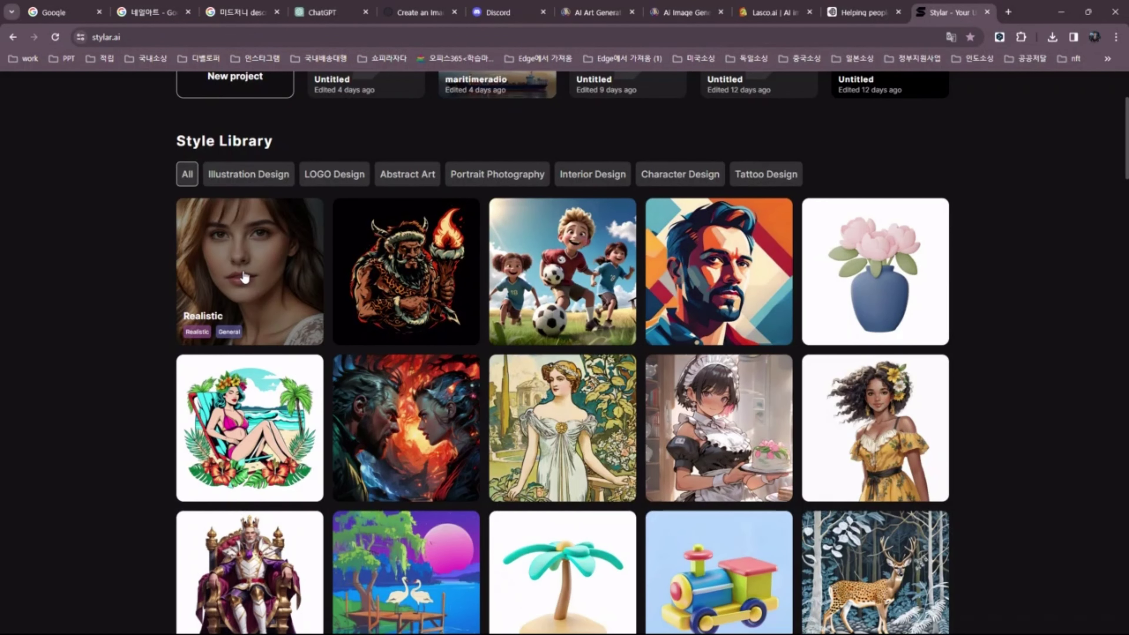
{"action": "left_click", "coordinate": [244, 276]}
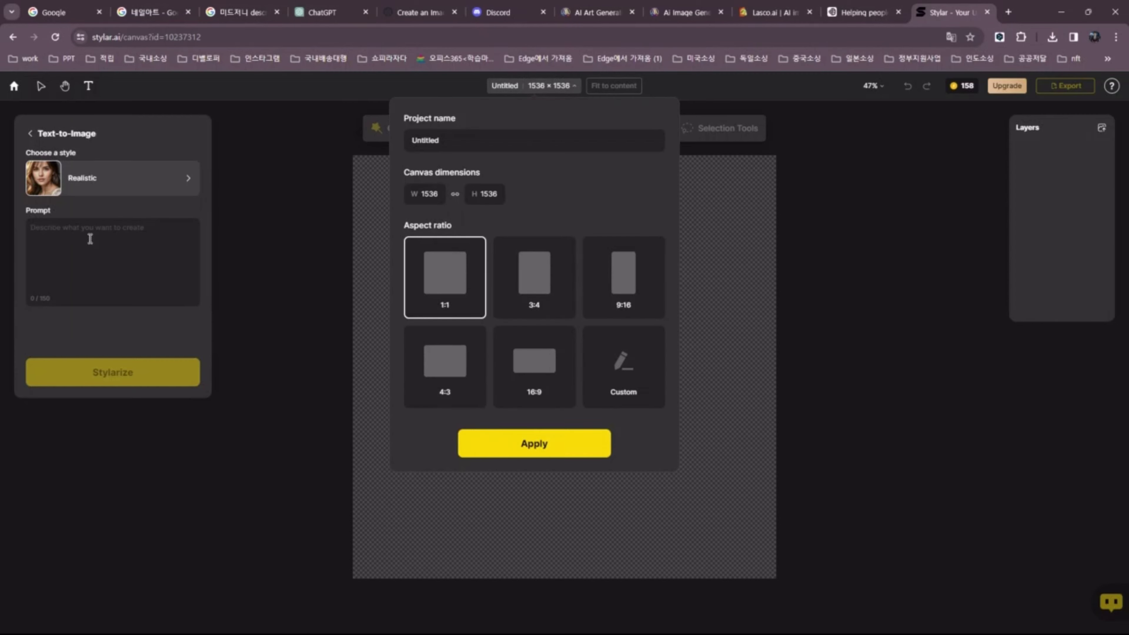
{"action": "left_click", "coordinate": [101, 222]}
{"action": "key", "text": "ctrl+v"}
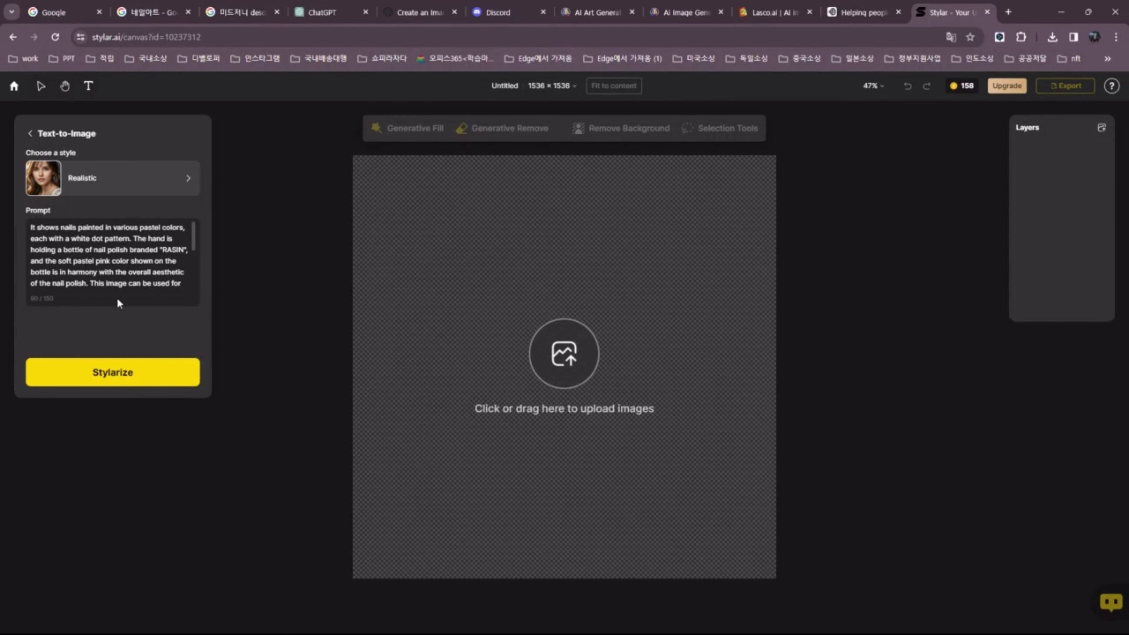
{"action": "left_click_drag", "start_coordinate": [117, 298], "coordinate": [24, 268]}
{"action": "key", "text": "BackSpace"}
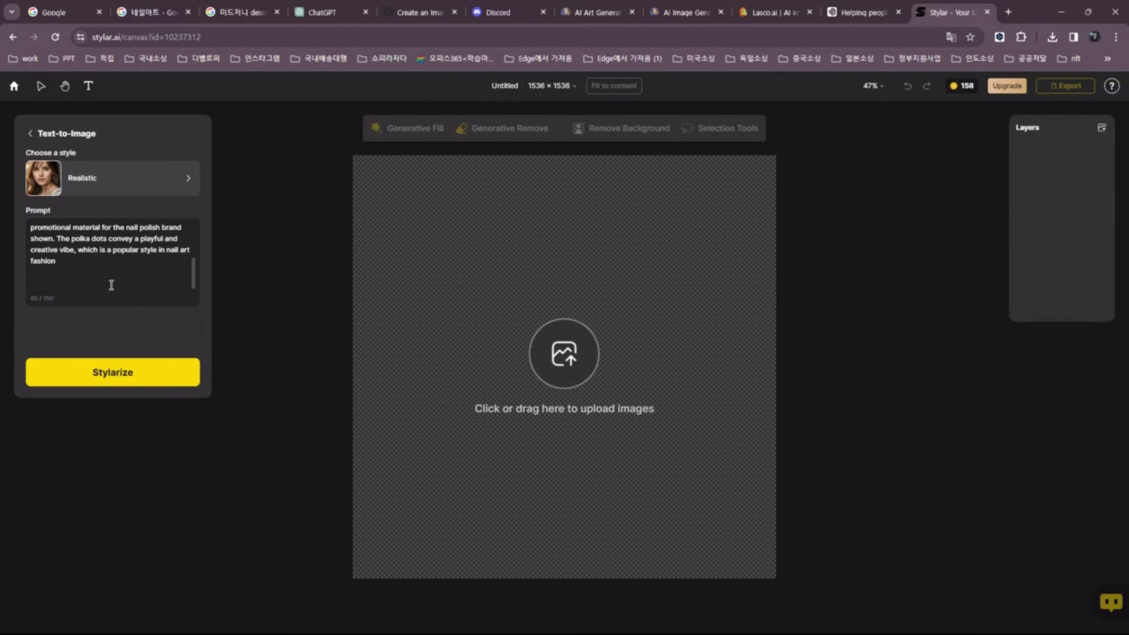
{"action": "scroll", "coordinate": [118, 282], "scroll_direction": "up", "scroll_amount": 3}
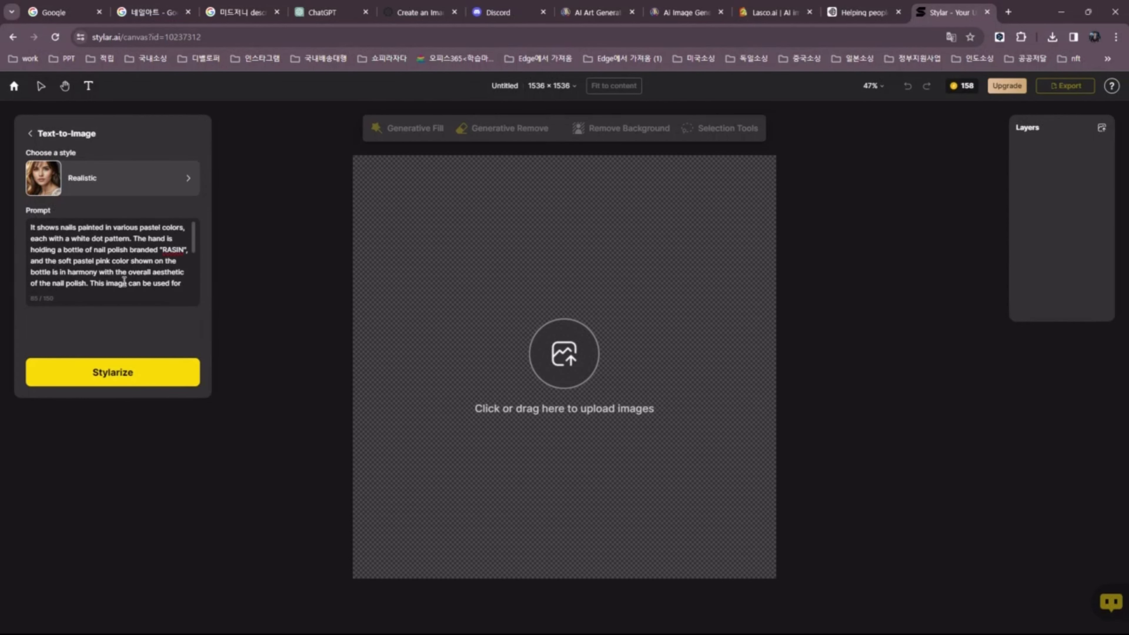
Return to Ideogram, view the first two generated images enlarged, and download the second one with the green RASIN bottle
{"action": "left_click", "coordinate": [853, 16]}
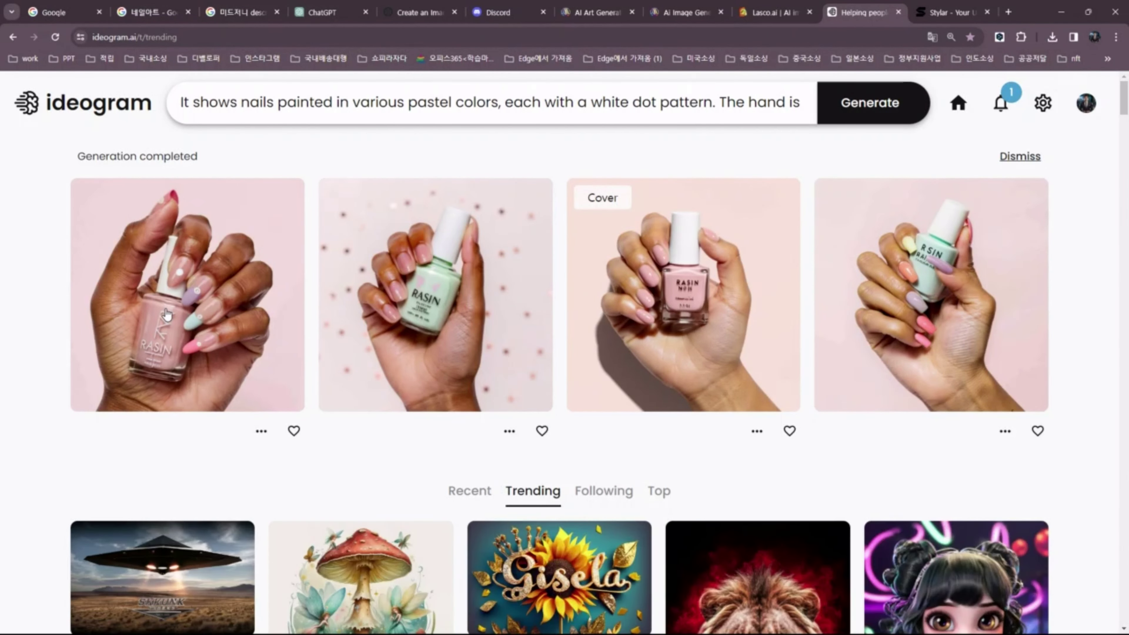
{"action": "left_click", "coordinate": [161, 323]}
{"action": "scroll", "coordinate": [517, 327], "scroll_direction": "down", "scroll_amount": 3}
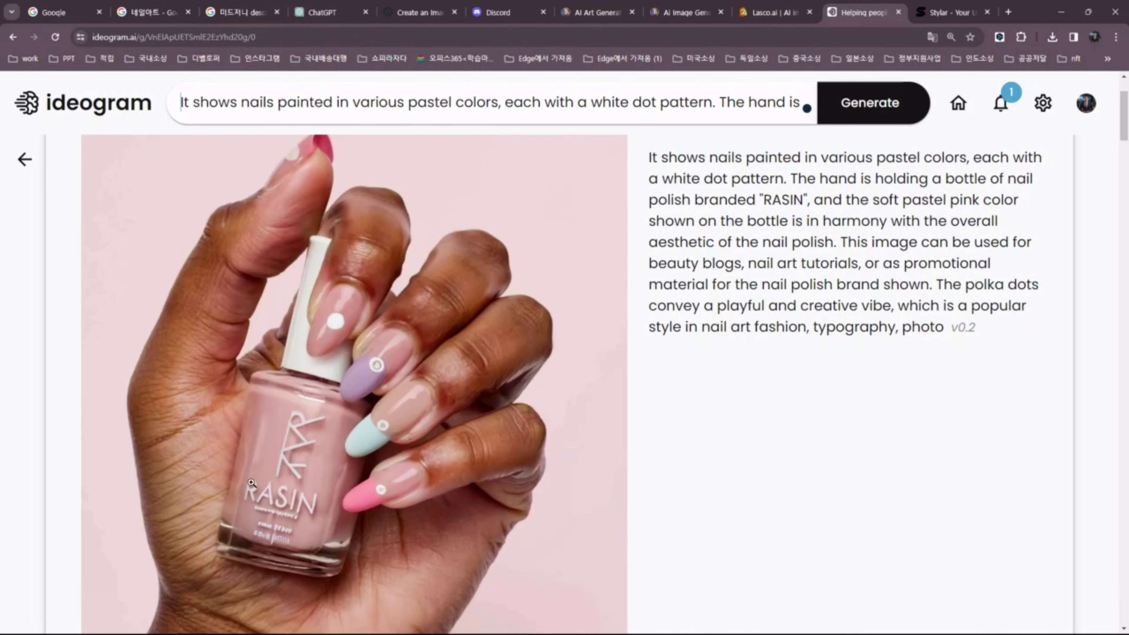
{"action": "left_click", "coordinate": [24, 159]}
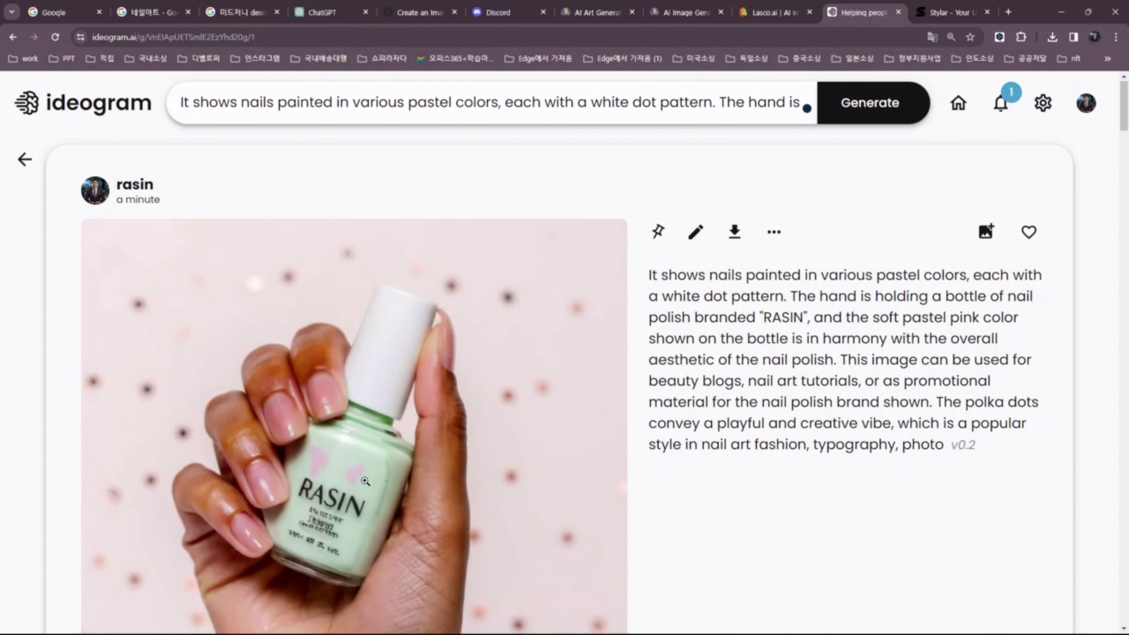
{"action": "scroll", "coordinate": [365, 480], "scroll_direction": "down", "scroll_amount": 1}
{"action": "left_click", "coordinate": [735, 173]}
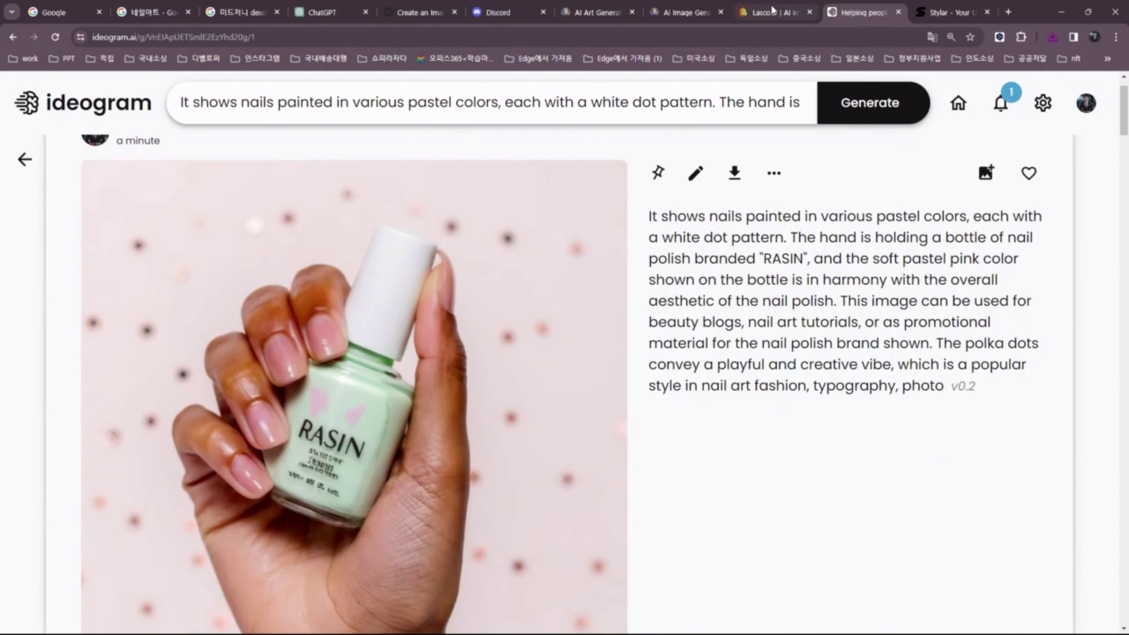
Switch to Stylar, review the generated nail images, and browse the available styles
{"action": "key", "text": "ctrl+Tab"}
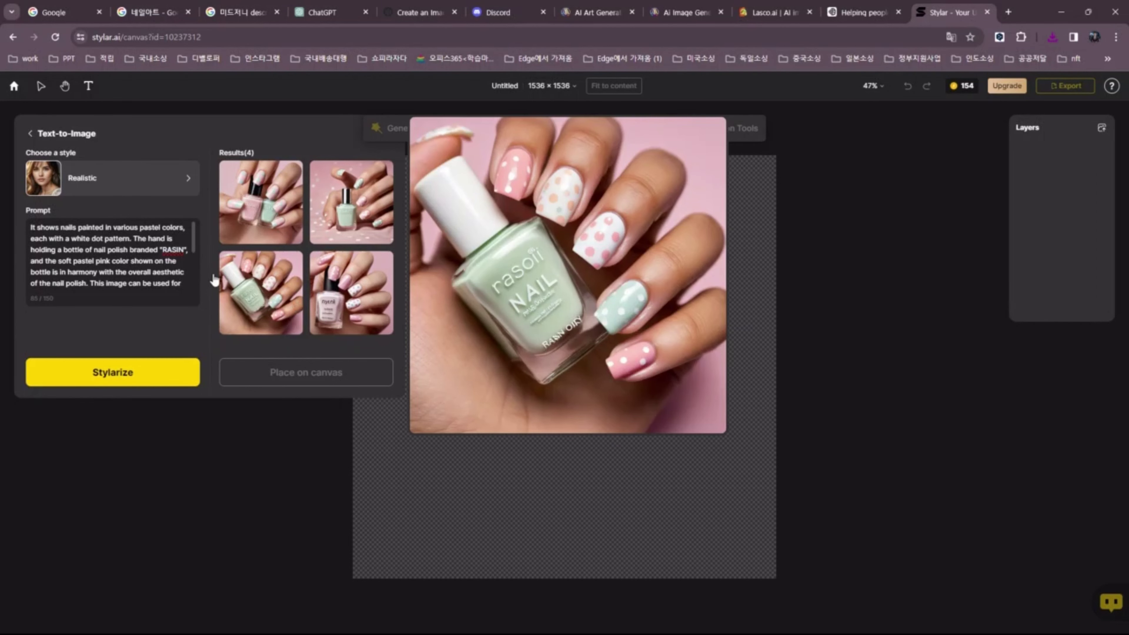
{"action": "left_click", "coordinate": [100, 272]}
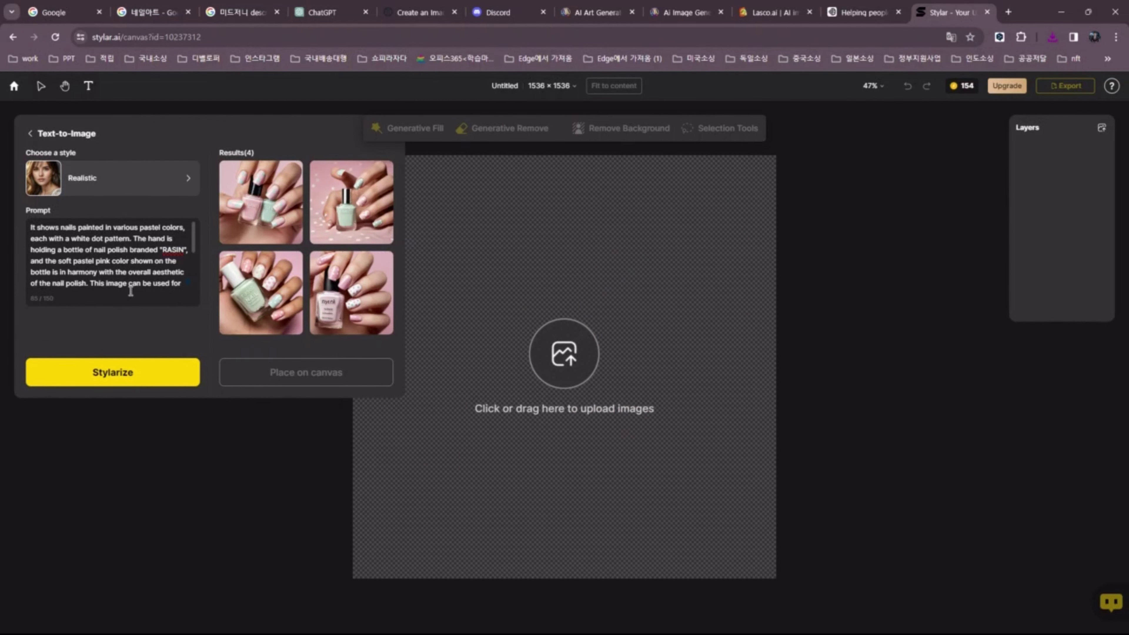
{"action": "left_click", "coordinate": [120, 183]}
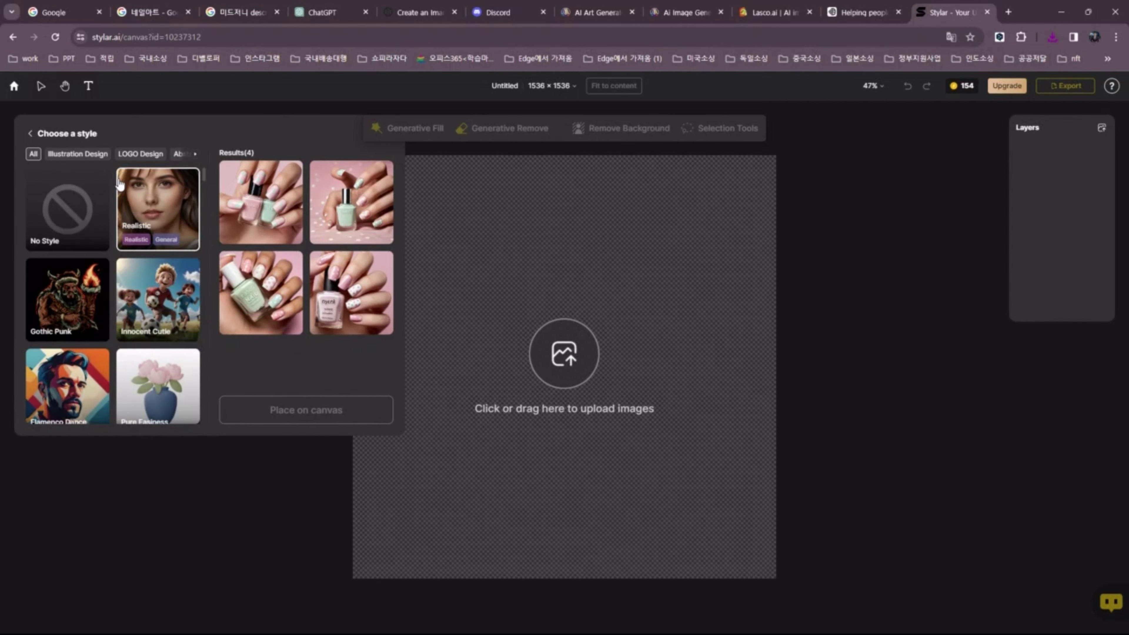
{"action": "scroll", "coordinate": [166, 275], "scroll_direction": "down", "scroll_amount": 5}
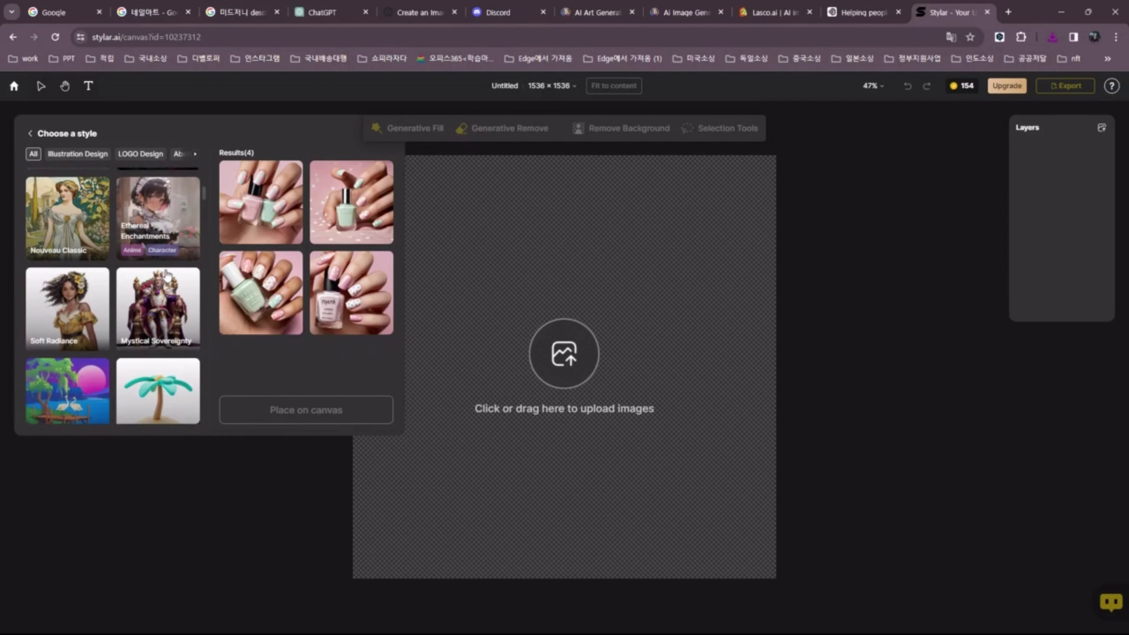
{"action": "scroll", "coordinate": [166, 275], "scroll_direction": "down", "scroll_amount": 3}
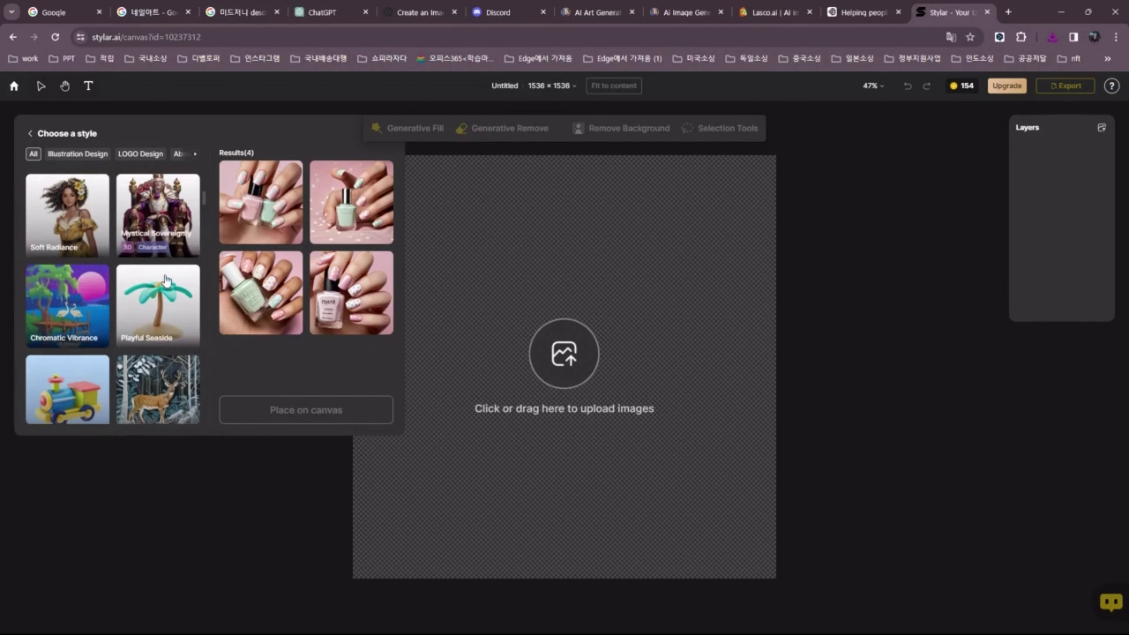
Switch to Leonardo.Ai and review its generation settings and the nail images in the generation history
{"action": "left_click", "coordinate": [576, 12]}
{"action": "left_click", "coordinate": [677, 13]}
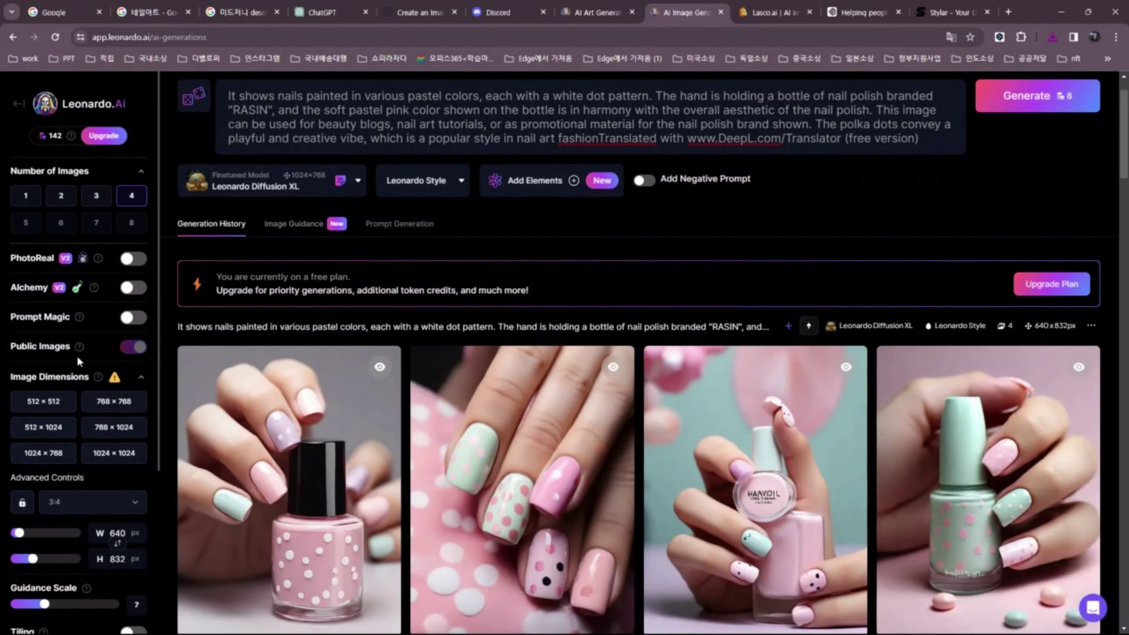
{"action": "scroll", "coordinate": [68, 367], "scroll_direction": "down", "scroll_amount": 5}
{"action": "scroll", "coordinate": [68, 371], "scroll_direction": "down", "scroll_amount": 3}
{"action": "scroll", "coordinate": [70, 376], "scroll_direction": "up", "scroll_amount": 5}
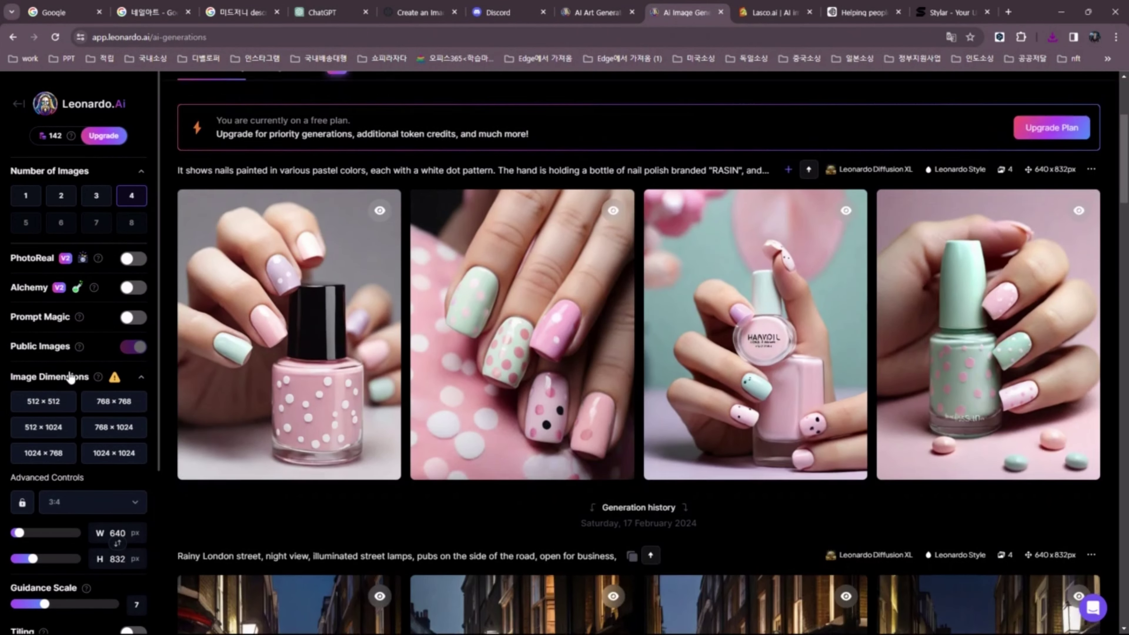
{"action": "scroll", "coordinate": [70, 376], "scroll_direction": "up", "scroll_amount": 4}
Switch to Lasco.ai, look at the enlarged nail results, and return to the image description and upload area
{"action": "left_click", "coordinate": [765, 16]}
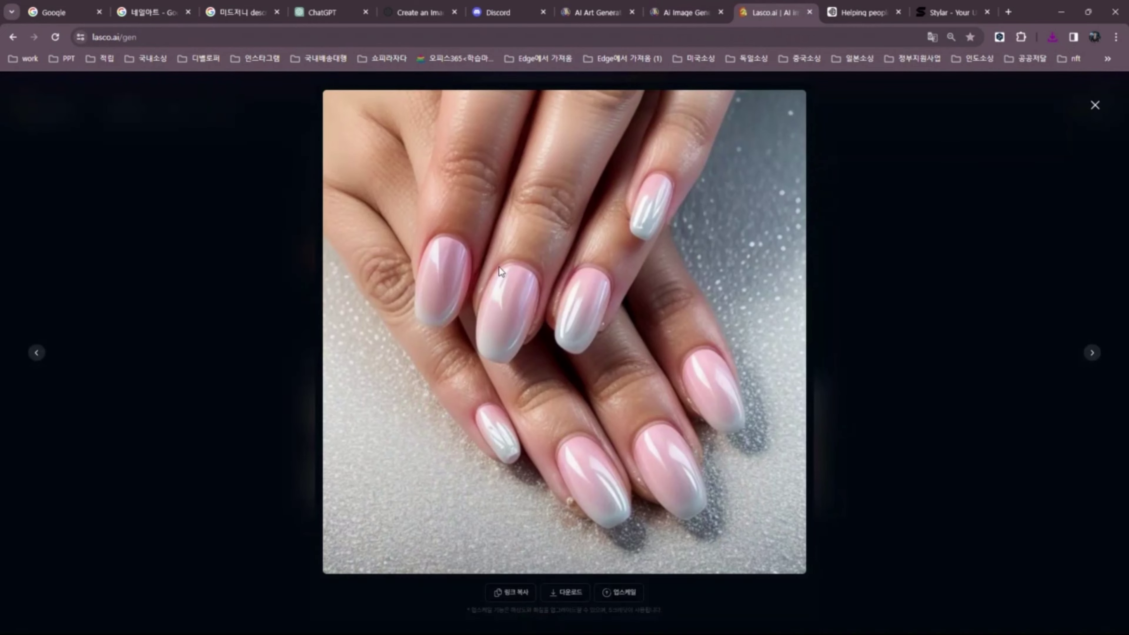
{"action": "left_click", "coordinate": [36, 352]}
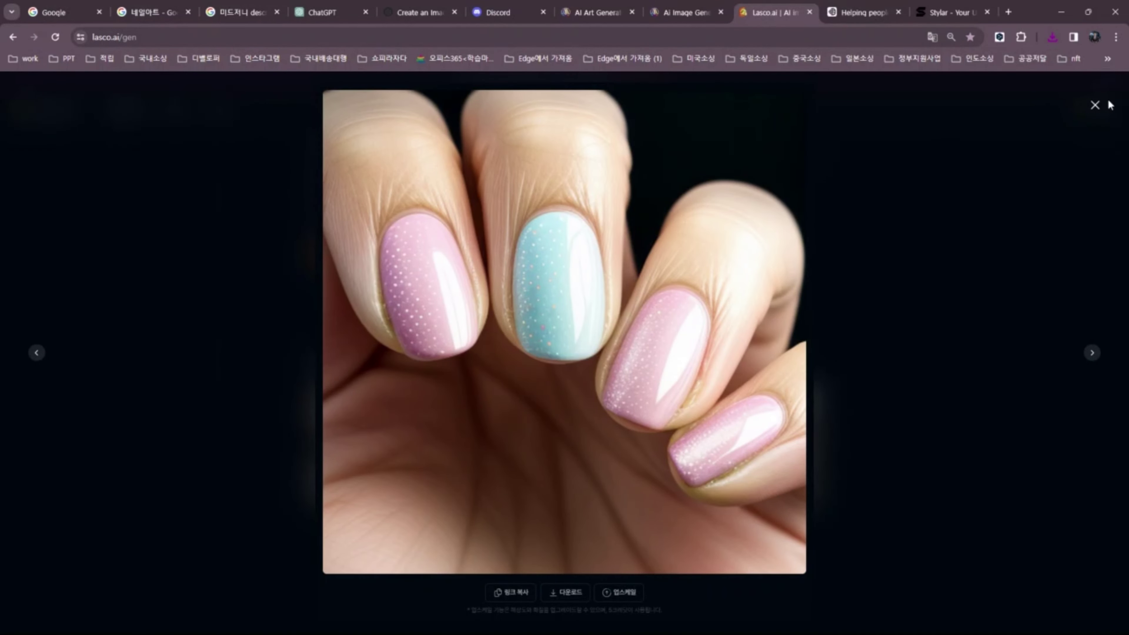
{"action": "left_click", "coordinate": [1095, 105]}
{"action": "scroll", "coordinate": [310, 392], "scroll_direction": "up", "scroll_amount": 8}
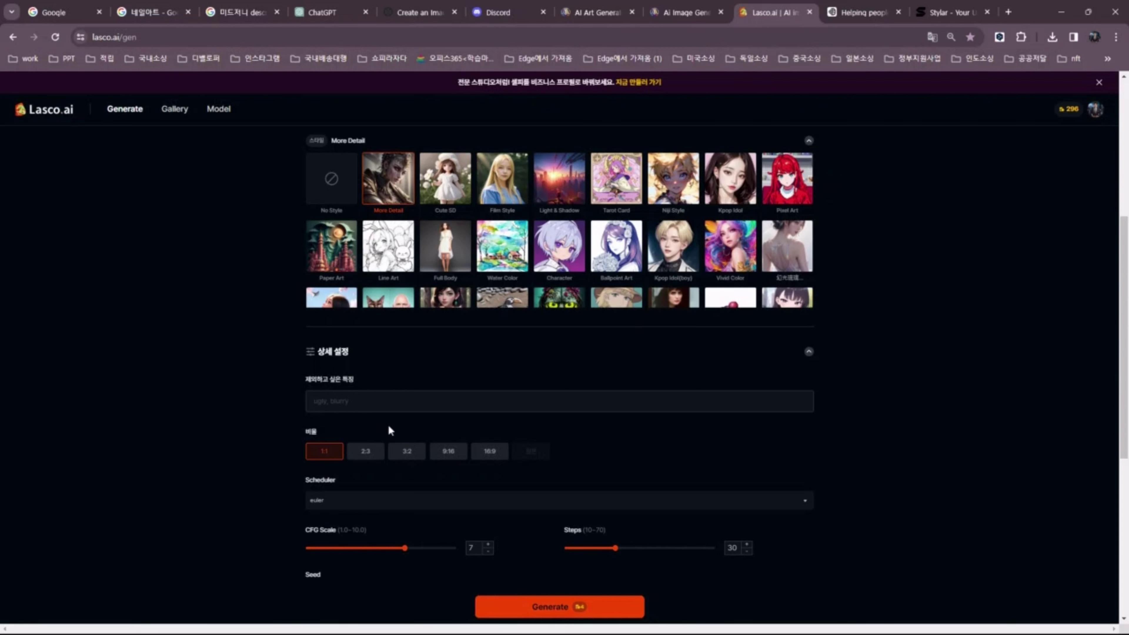
{"action": "scroll", "coordinate": [390, 428], "scroll_direction": "up", "scroll_amount": 5}
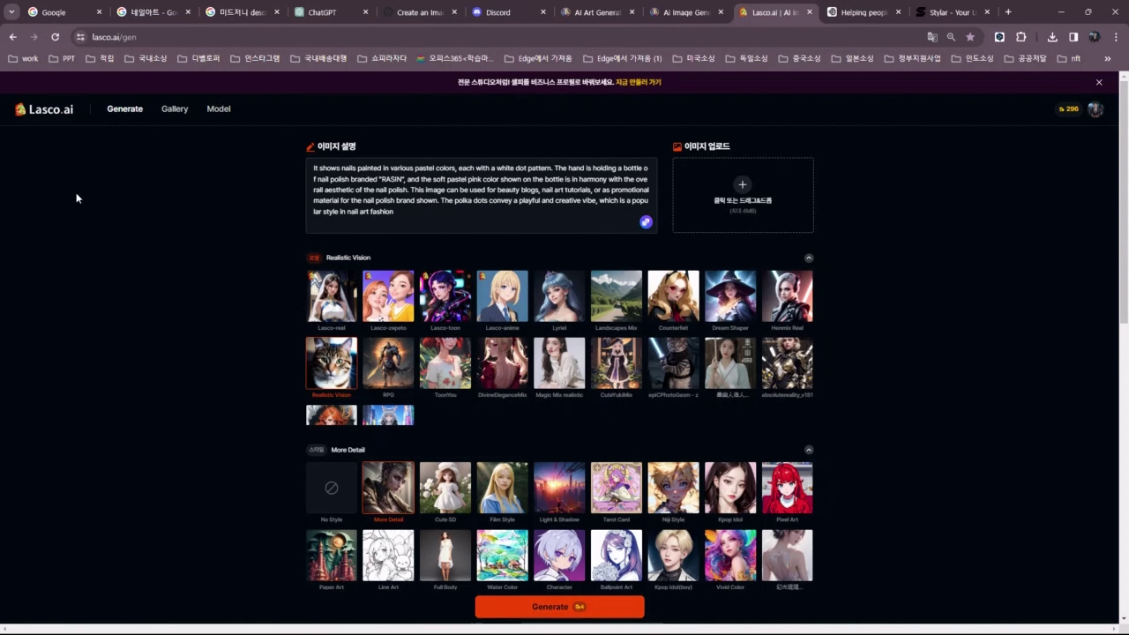
Upload 20240227_102336.jpg as the reference image in Lasco.ai
{"action": "left_click", "coordinate": [746, 190]}
{"action": "double_click", "coordinate": [182, 173]}
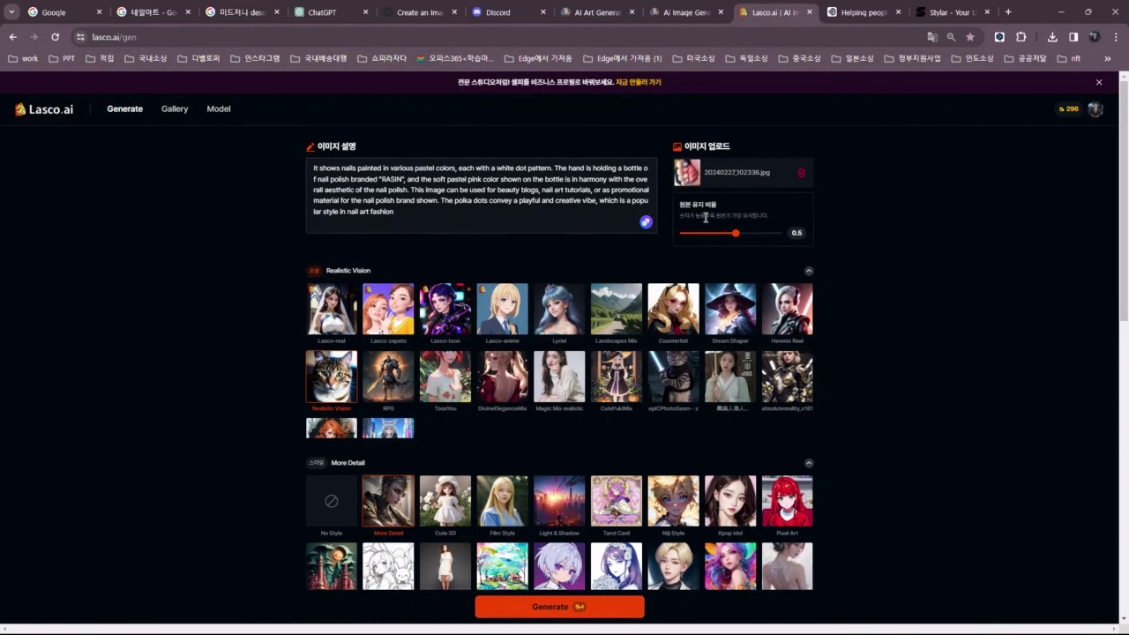
{"action": "scroll", "coordinate": [571, 255], "scroll_direction": "down", "scroll_amount": 2}
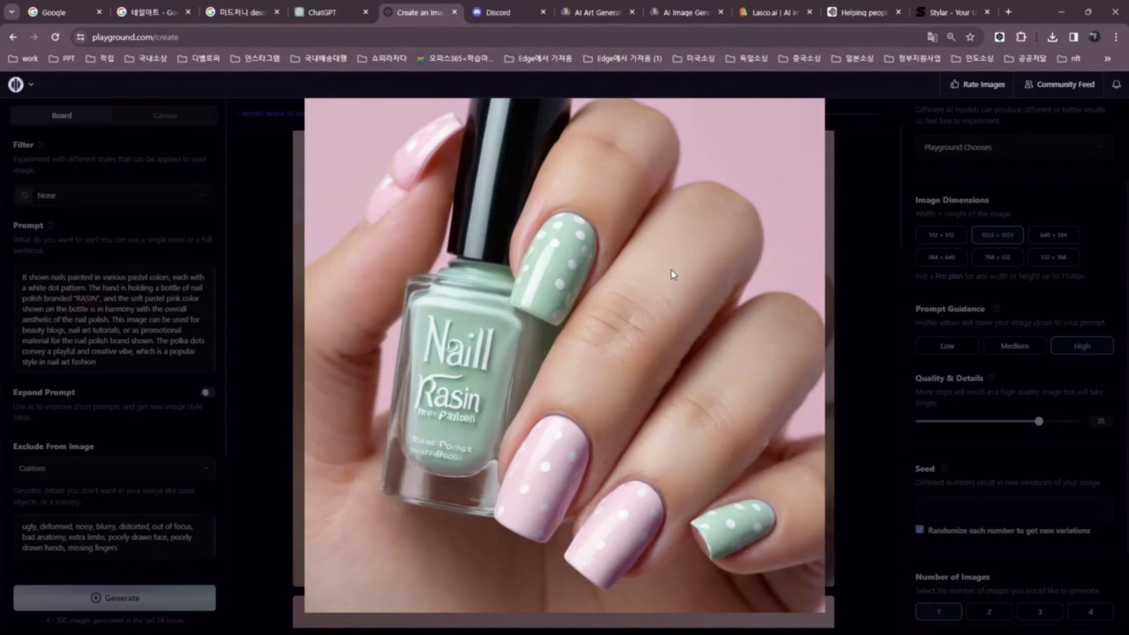
Open the Canvas in Playground, add the nail photo as the Image to Image reference, and select the large anime anchor image
{"action": "left_click", "coordinate": [158, 127]}
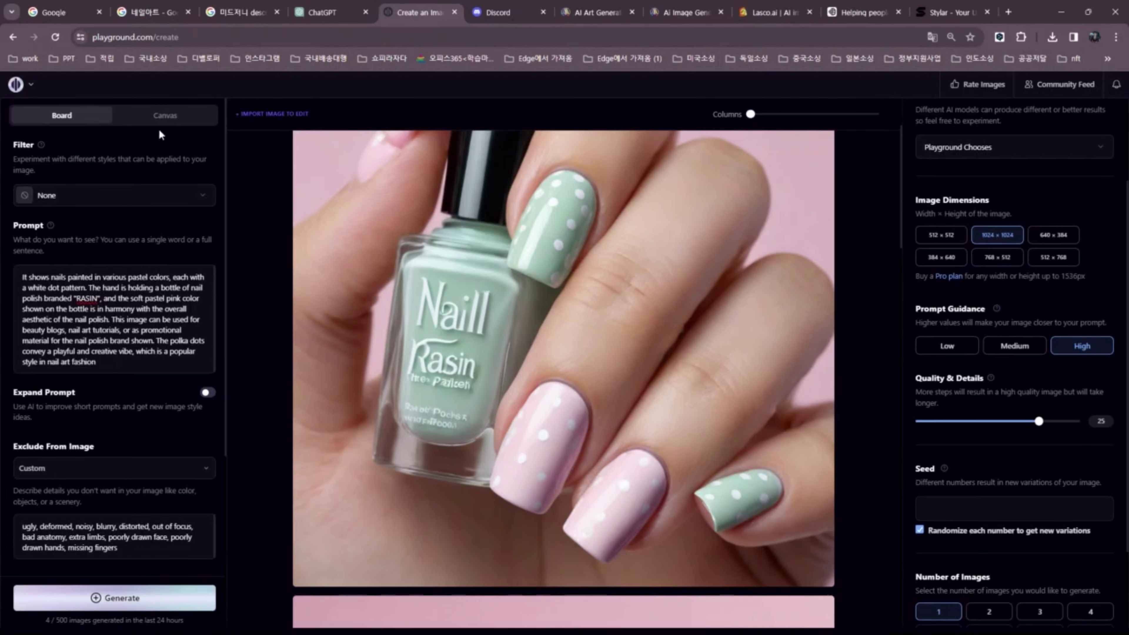
{"action": "left_click", "coordinate": [157, 119]}
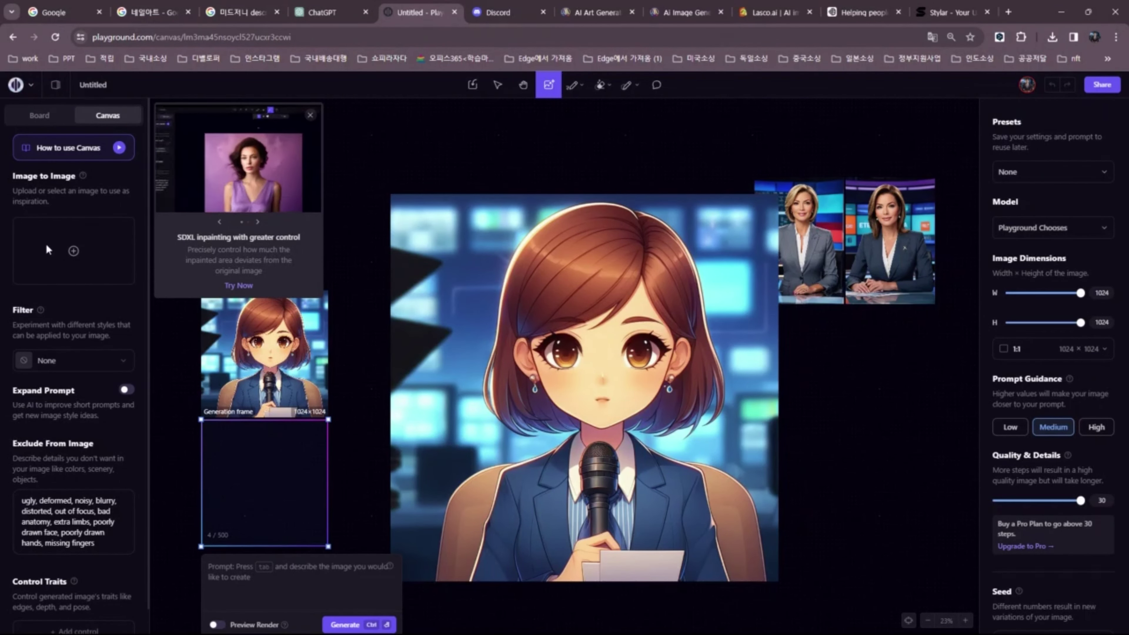
{"action": "left_click", "coordinate": [73, 253]}
{"action": "double_click", "coordinate": [192, 172]}
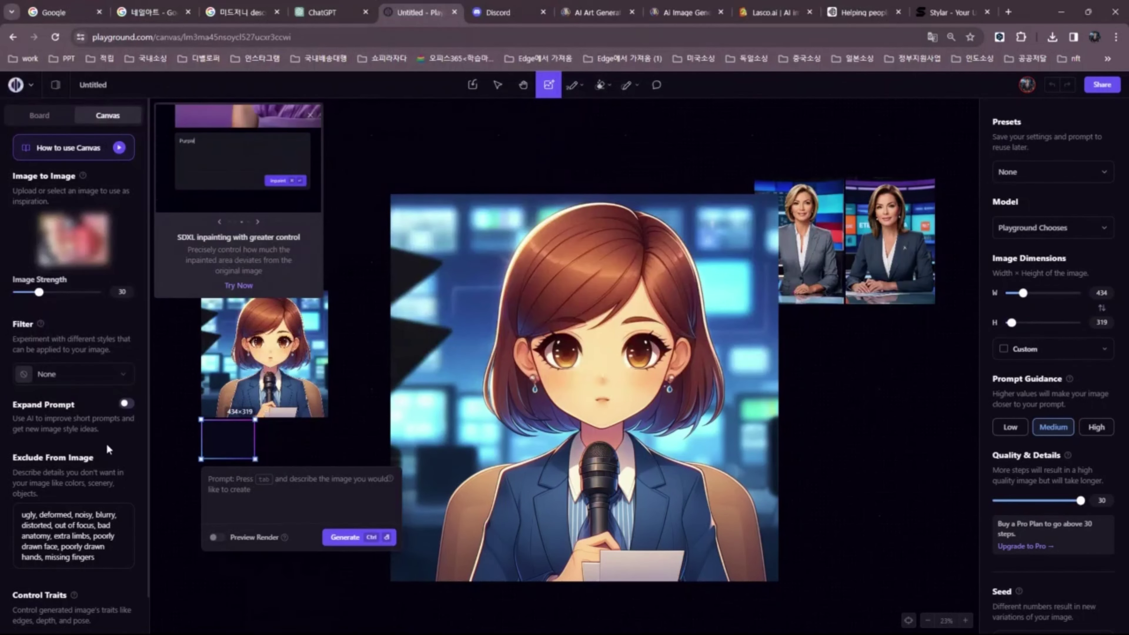
{"action": "left_click", "coordinate": [511, 278]}
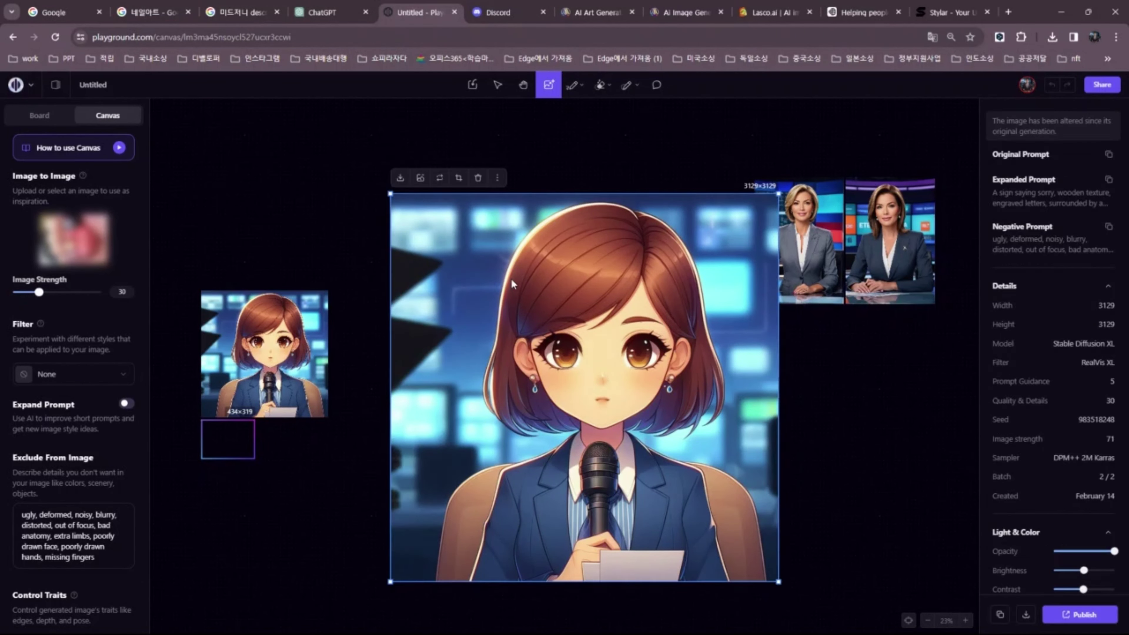
Delete the old anchor images from the Playground canvas, leaving only the empty generation frame
{"action": "key", "text": "Delete"}
{"action": "left_click_drag", "start_coordinate": [421, 188], "coordinate": [661, 359]}
{"action": "key", "text": "Delete"}
{"action": "key", "text": "Delete"}
{"action": "key", "text": "Delete"}
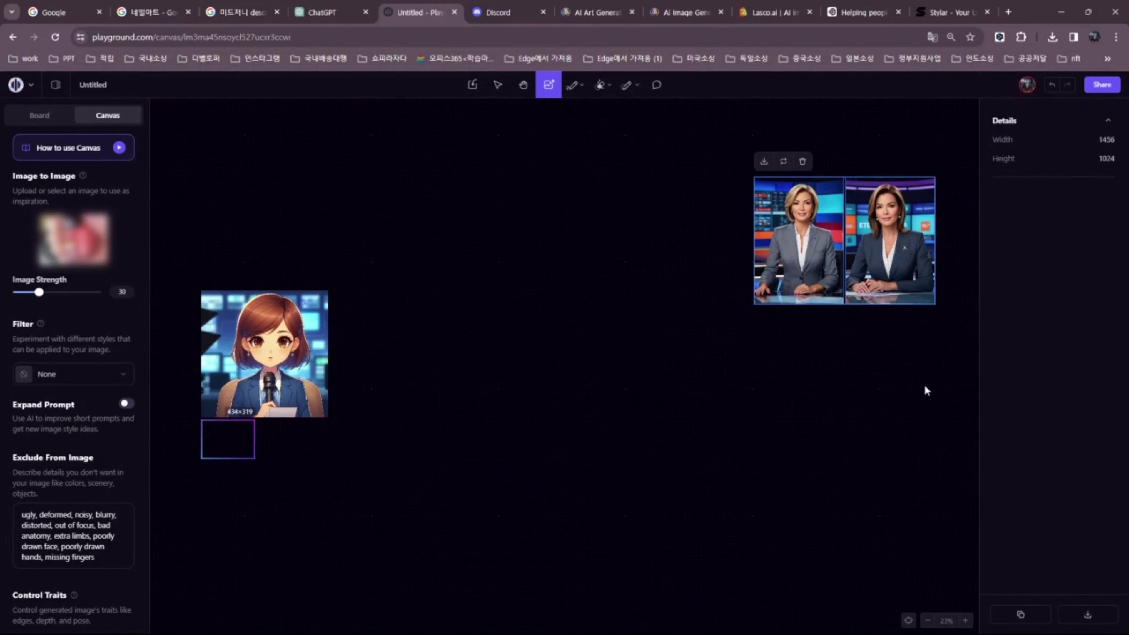
{"action": "key", "text": "Delete"}
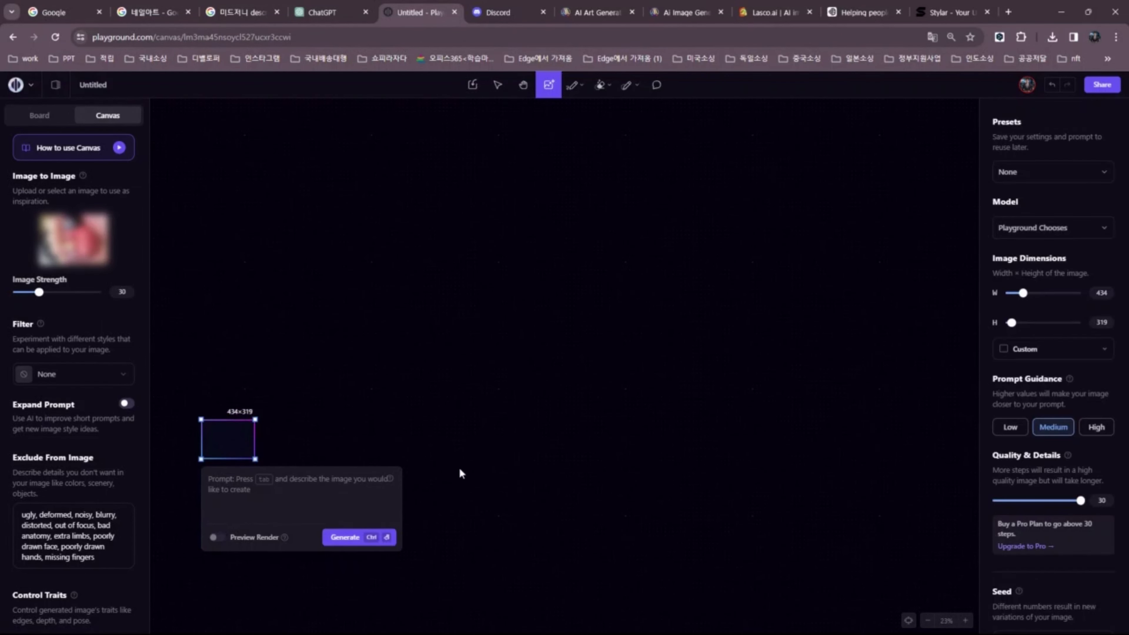
Move the generation frame to the upper middle of the canvas and paste the pastel polka-dot nail prompt into it
{"action": "left_click_drag", "start_coordinate": [214, 432], "coordinate": [453, 224]}
{"action": "left_click", "coordinate": [479, 270]}
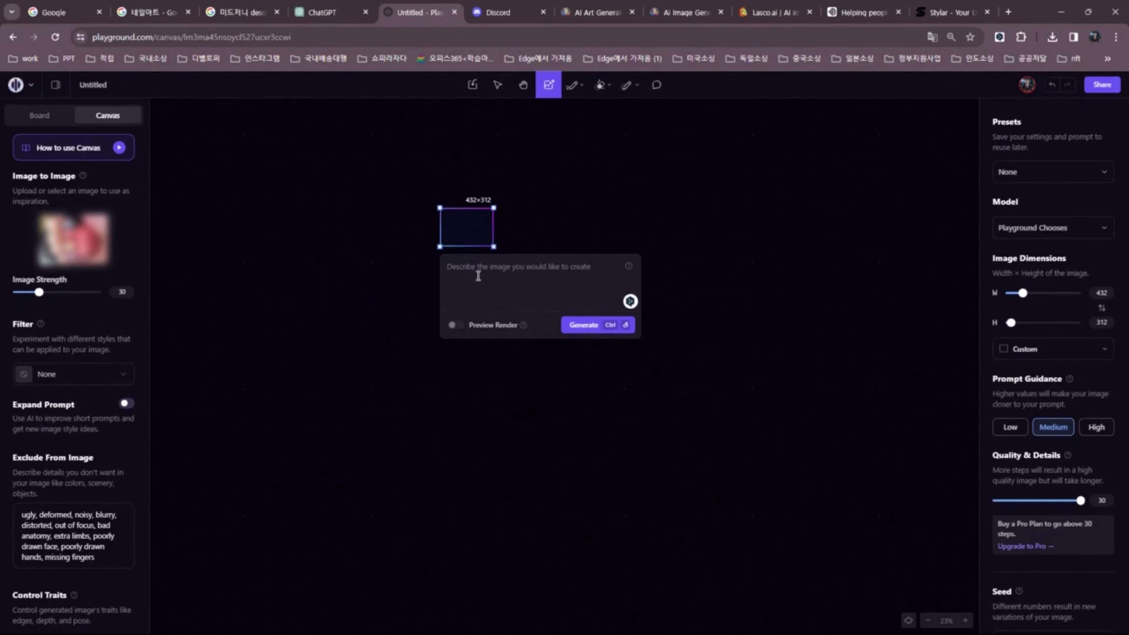
{"action": "key", "text": "ctrl+v"}
{"action": "key", "text": "shift+Home"}
{"action": "key", "text": "BackSpace"}
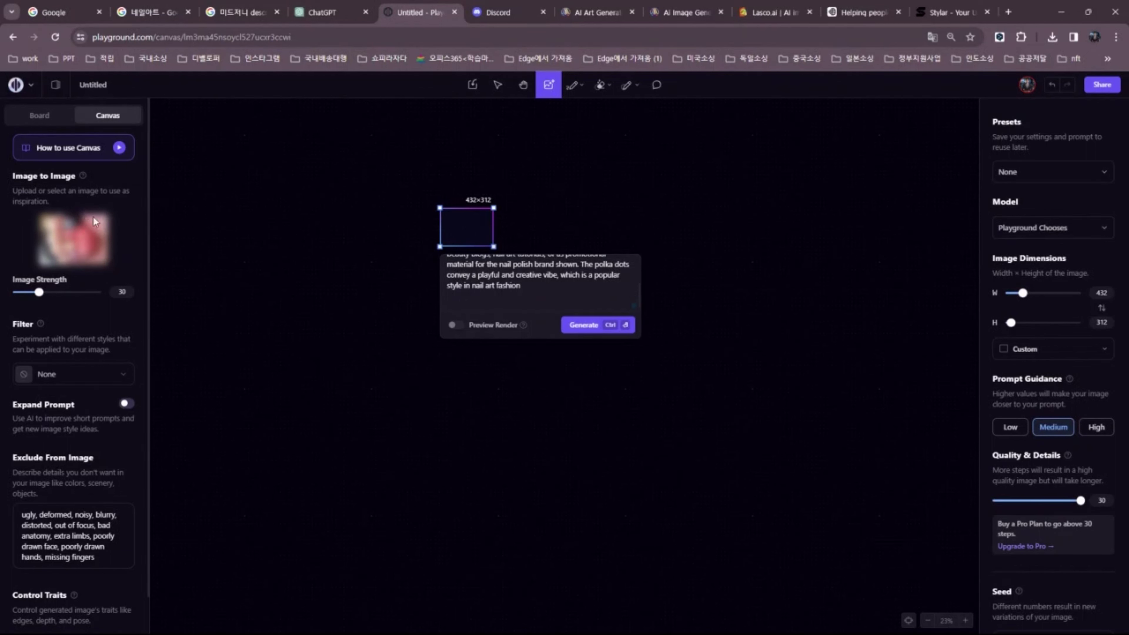
Generate the image with Image Strength 40 and enlarge the result on the canvas to about 2737×1977
{"action": "mouse_move", "coordinate": [40, 301]}
{"action": "left_mouse_down"}
{"action": "mouse_move", "coordinate": [94, 301]}
{"action": "mouse_move", "coordinate": [47, 297]}
{"action": "left_mouse_up"}
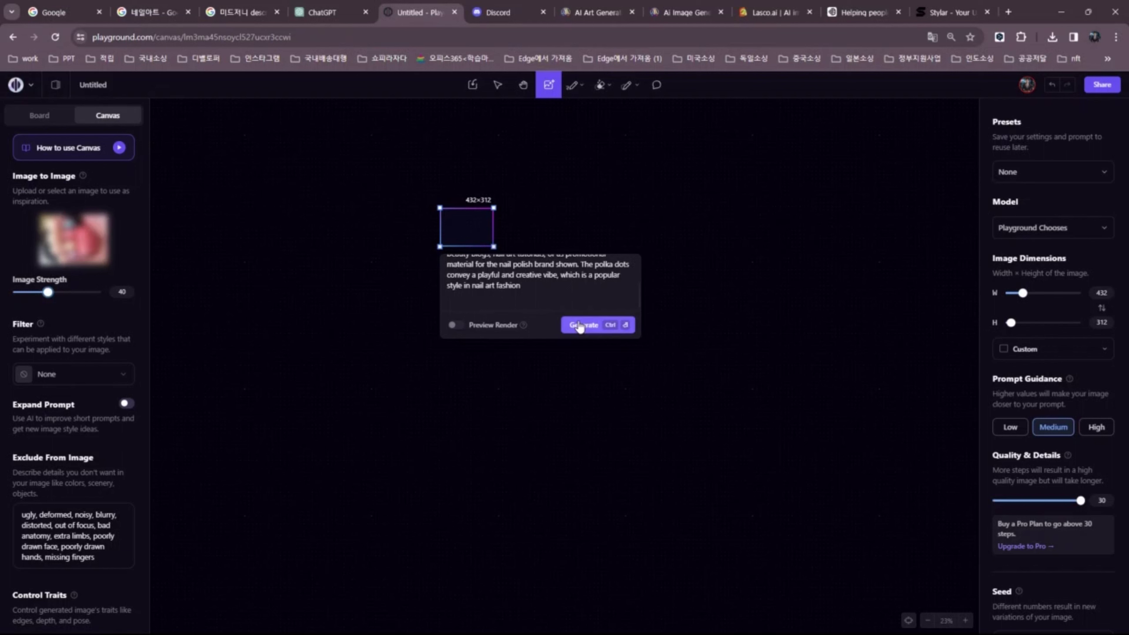
{"action": "scroll", "coordinate": [510, 285], "scroll_direction": "up", "scroll_amount": 5}
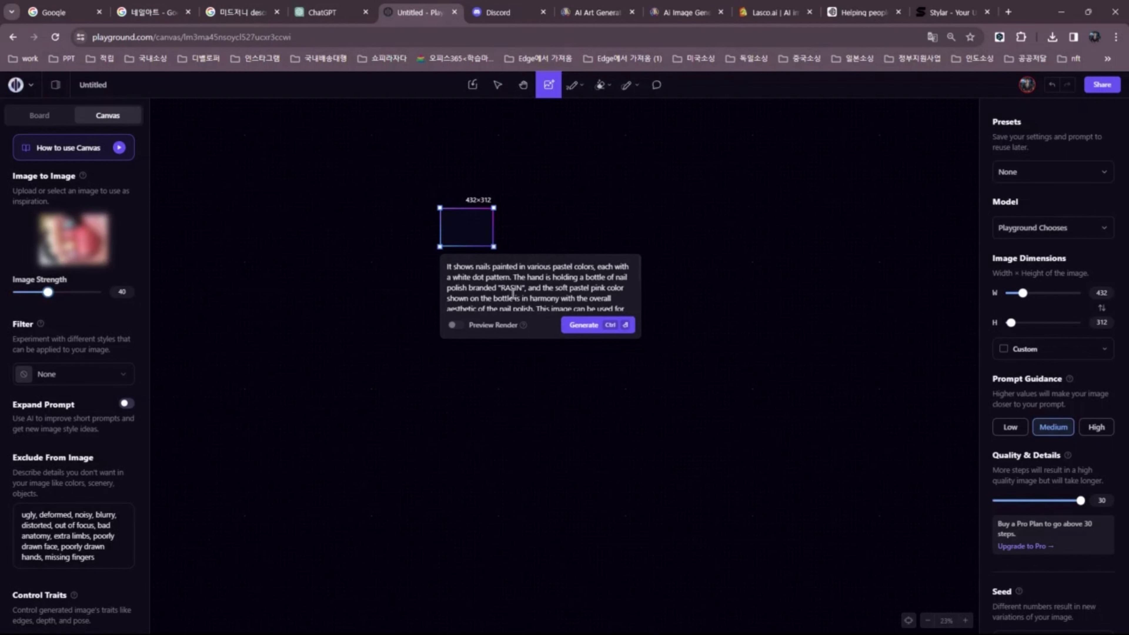
{"action": "left_click", "coordinate": [585, 327]}
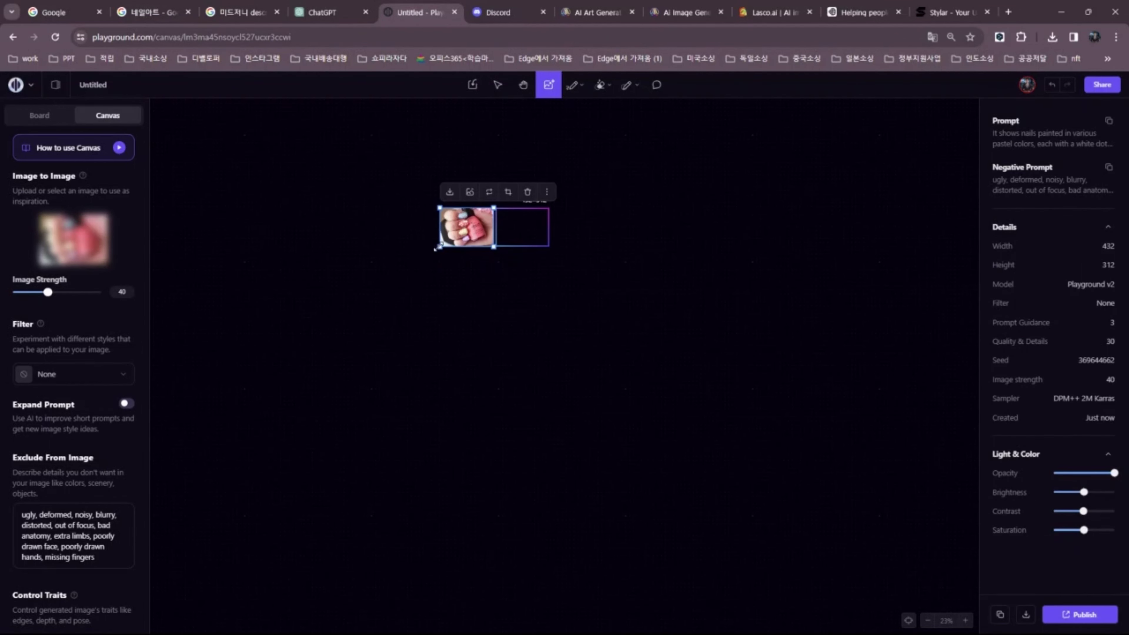
{"action": "left_click_drag", "start_coordinate": [439, 246], "coordinate": [234, 452]}
{"action": "left_click_drag", "start_coordinate": [186, 297], "coordinate": [272, 329]}
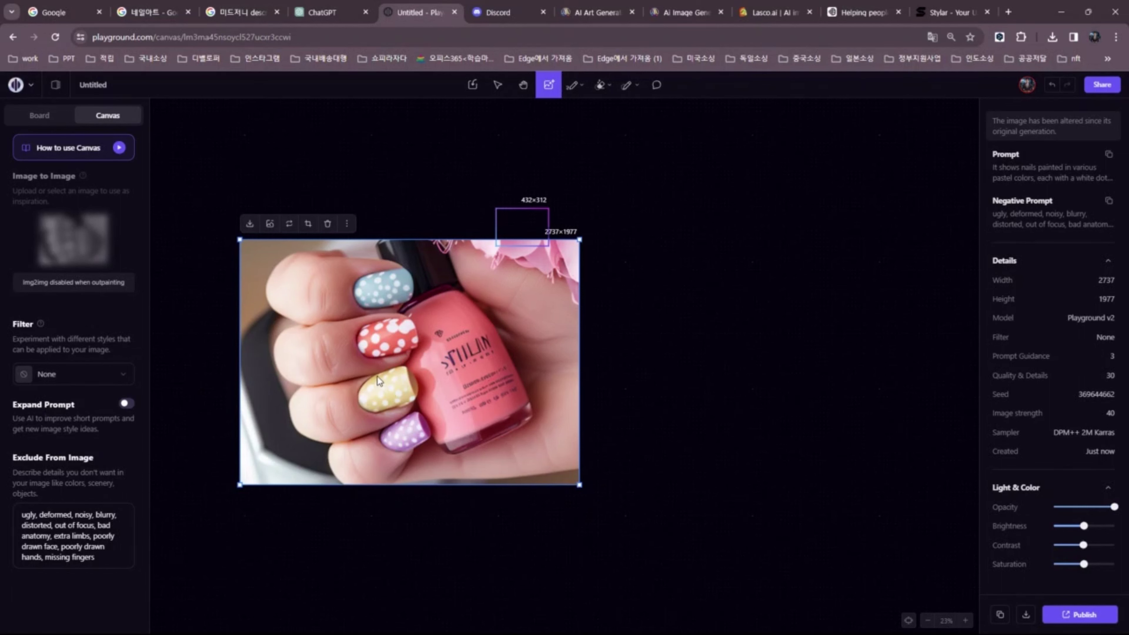
Look at the Stylar results, and open krea.ai in a new browser tab from the 이미지업스케일 bookmark folder
{"action": "left_click", "coordinate": [953, 17]}
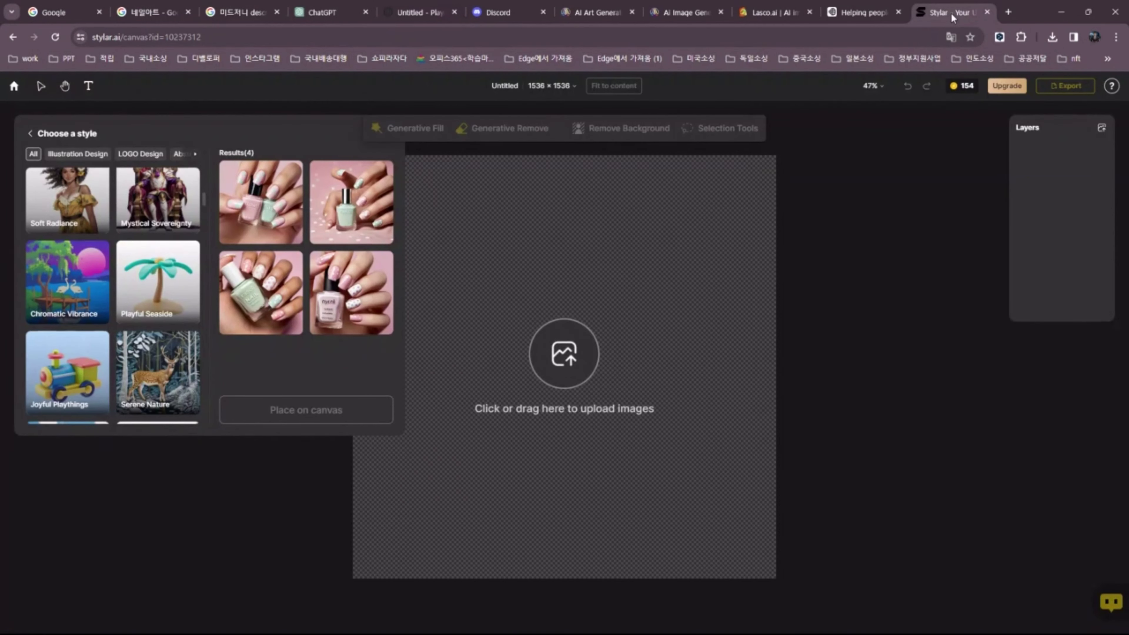
{"action": "left_click", "coordinate": [1008, 13]}
{"action": "left_click", "coordinate": [1107, 58]}
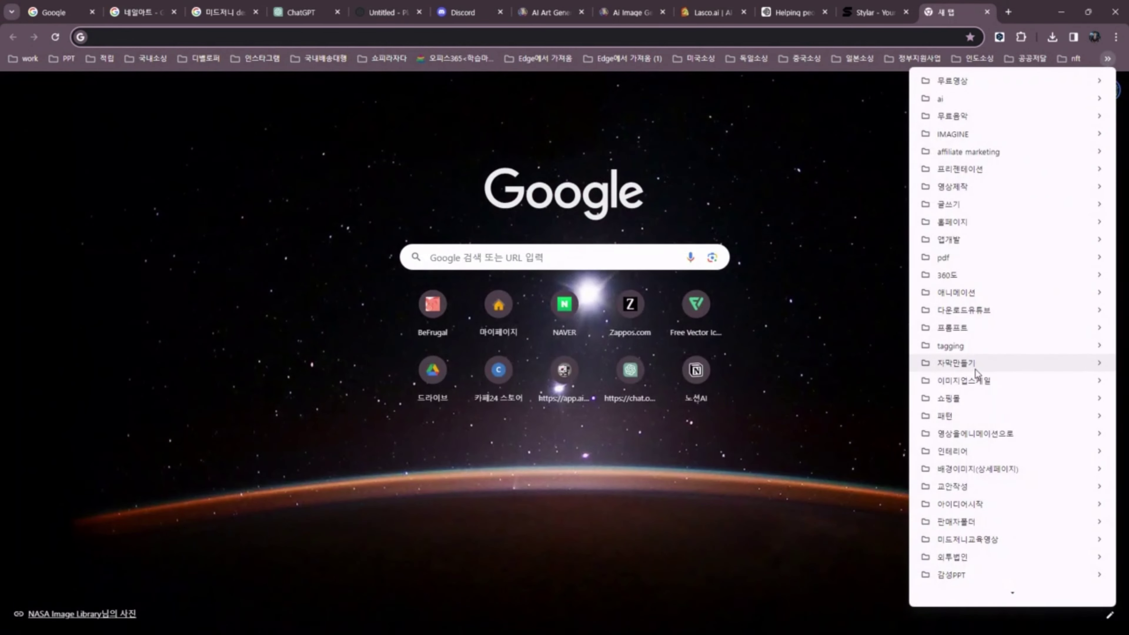
{"action": "mouse_move", "coordinate": [973, 383]}
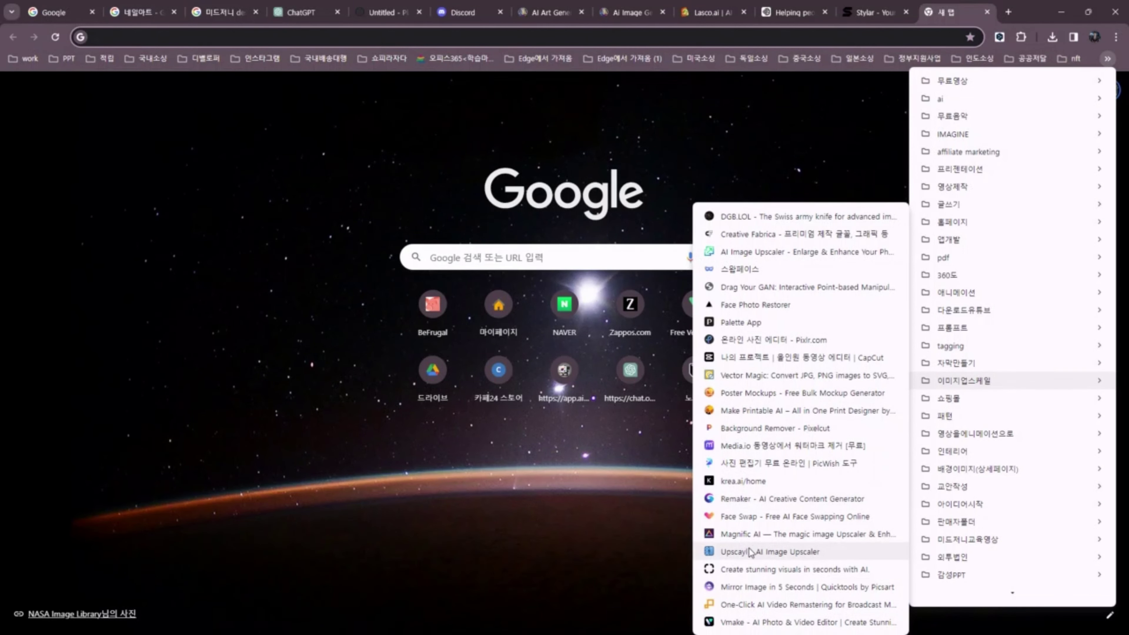
{"action": "left_click", "coordinate": [755, 482]}
Upload the nail image with the mint green polish bottle from Downloads to Krea and enhance it at 2x
{"action": "left_click", "coordinate": [603, 384]}
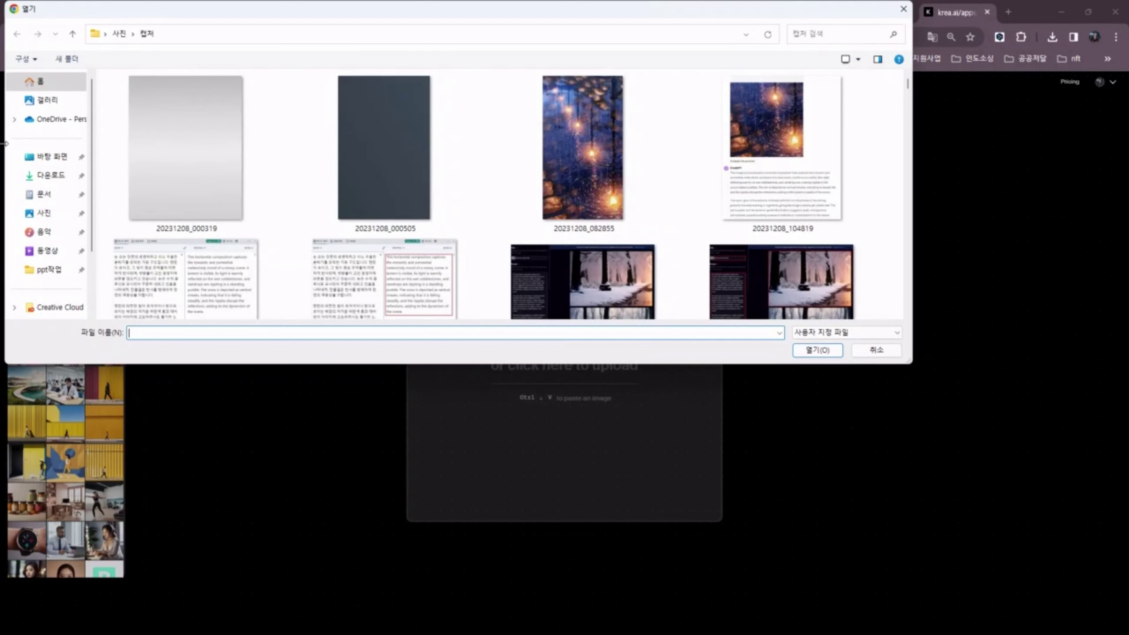
{"action": "left_click", "coordinate": [52, 178]}
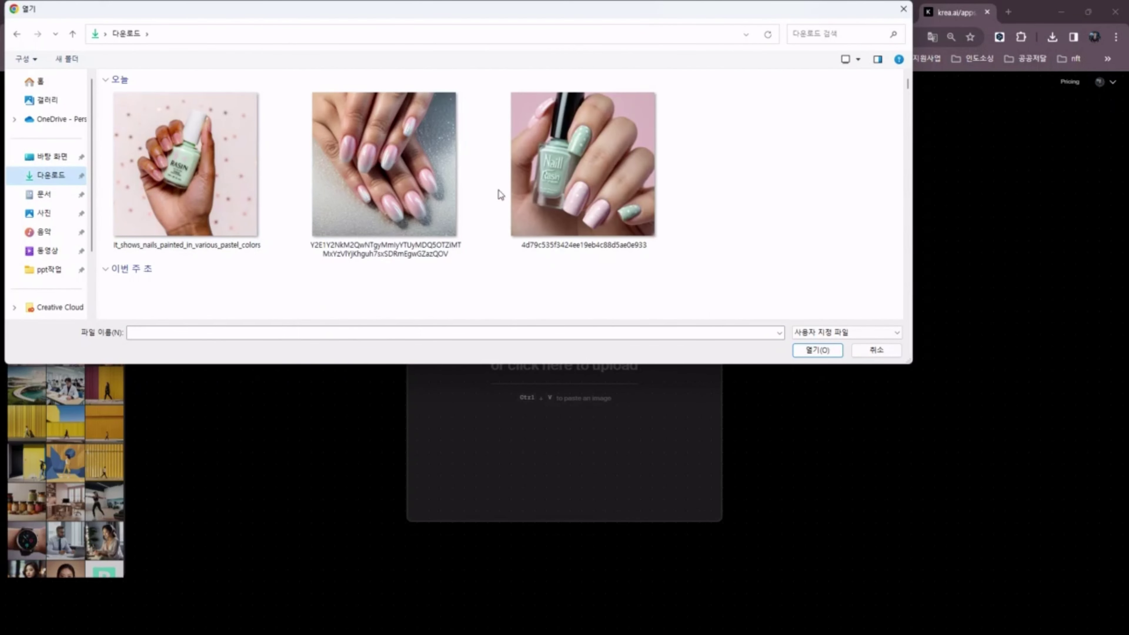
{"action": "left_click", "coordinate": [560, 189]}
{"action": "left_click", "coordinate": [817, 350]}
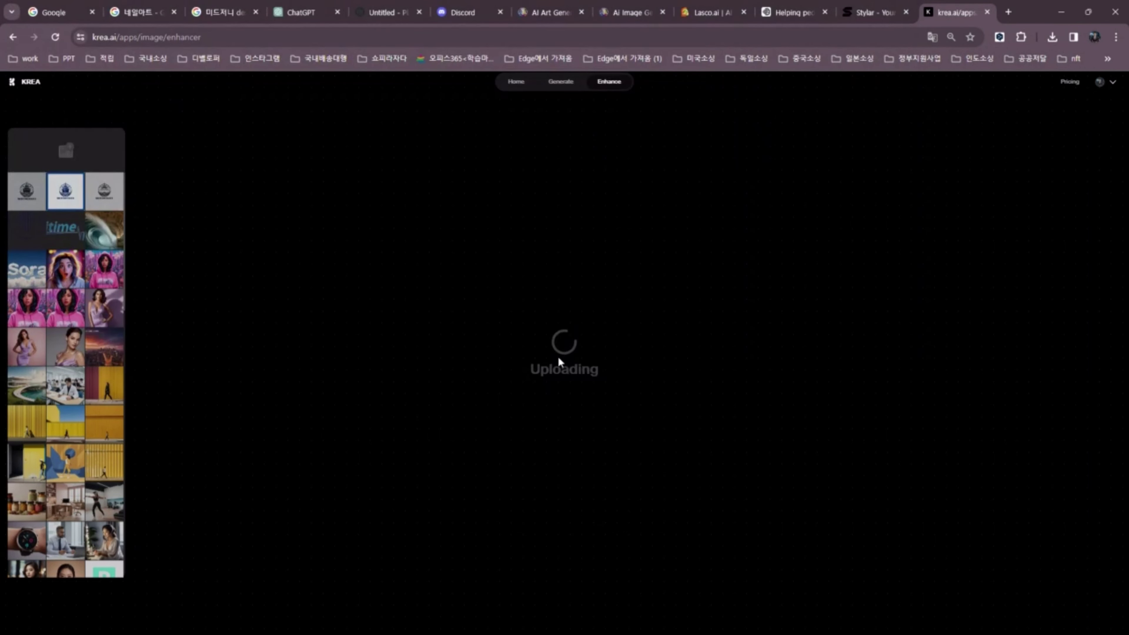
{"action": "left_click", "coordinate": [1062, 446]}
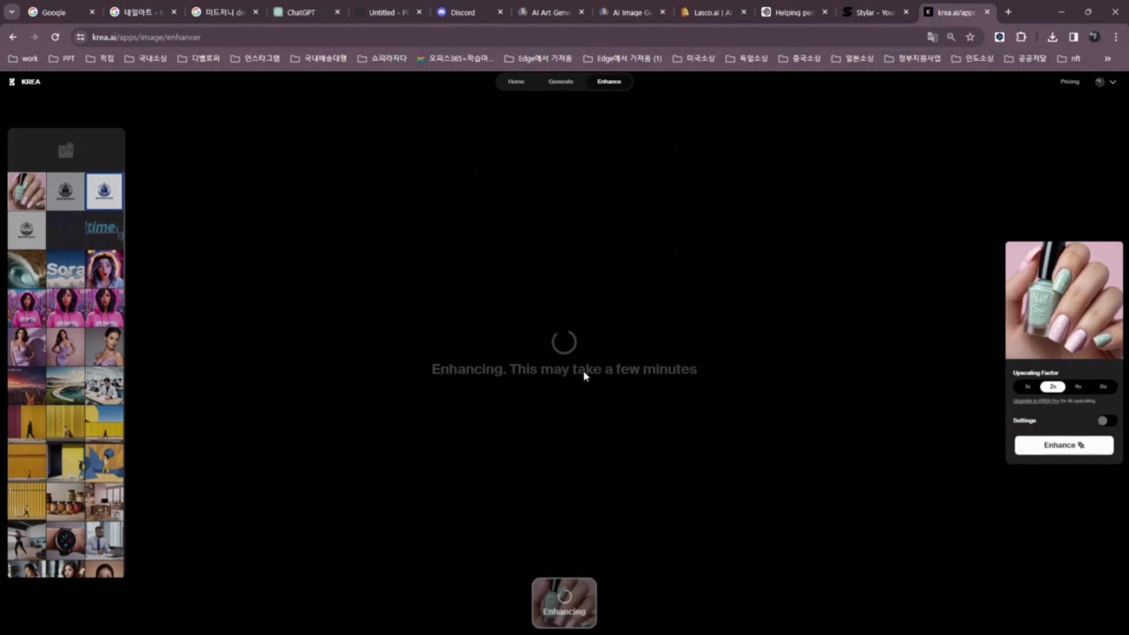
Upload the pink-to-silver gradient nail image from Downloads, try to enhance it, and dismiss the upgrade offer
{"action": "left_click", "coordinate": [584, 376]}
{"action": "left_click", "coordinate": [390, 172]}
{"action": "double_click", "coordinate": [390, 172]}
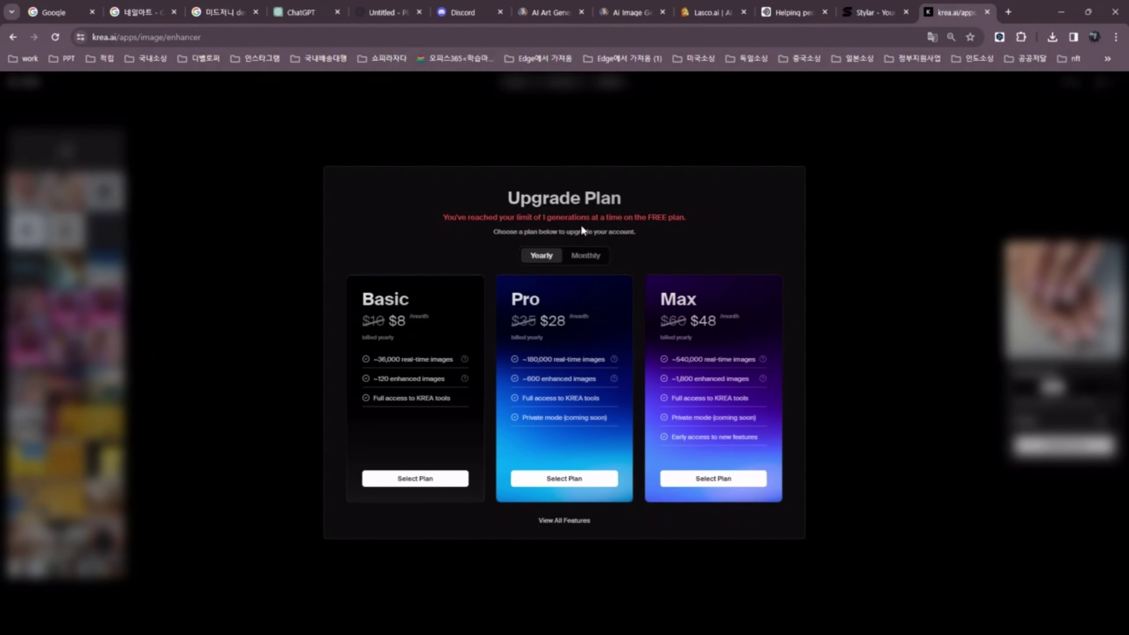
{"action": "left_click", "coordinate": [306, 296]}
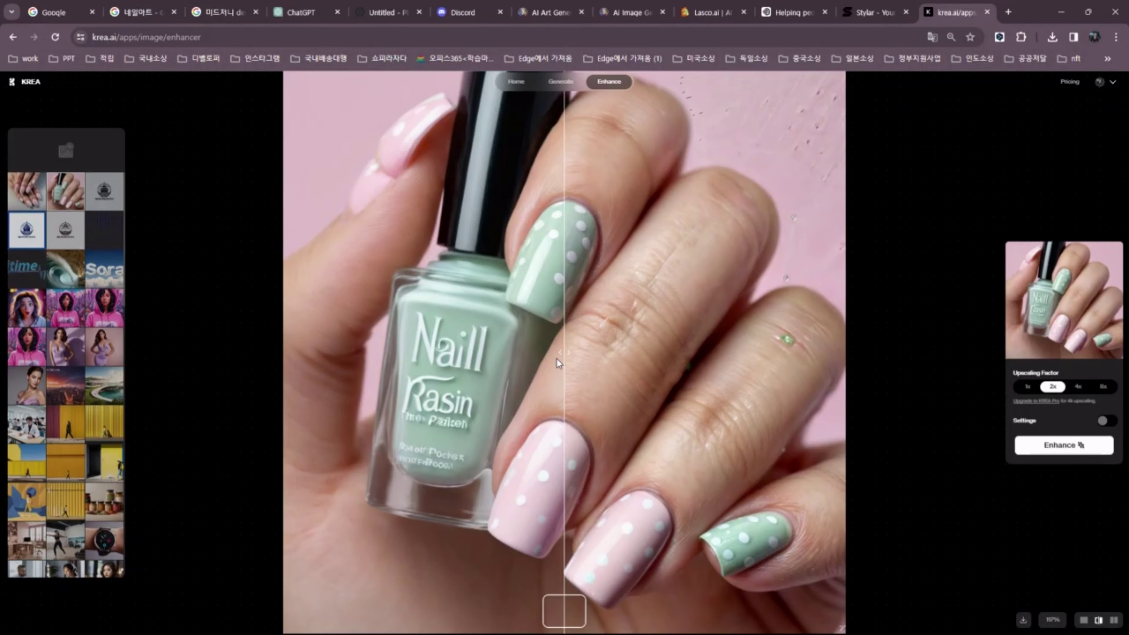
Compare the enhanced bottle image with its original, and enhance the gradient nail image at 2x
{"action": "left_click_drag", "start_coordinate": [563, 354], "coordinate": [377, 455]}
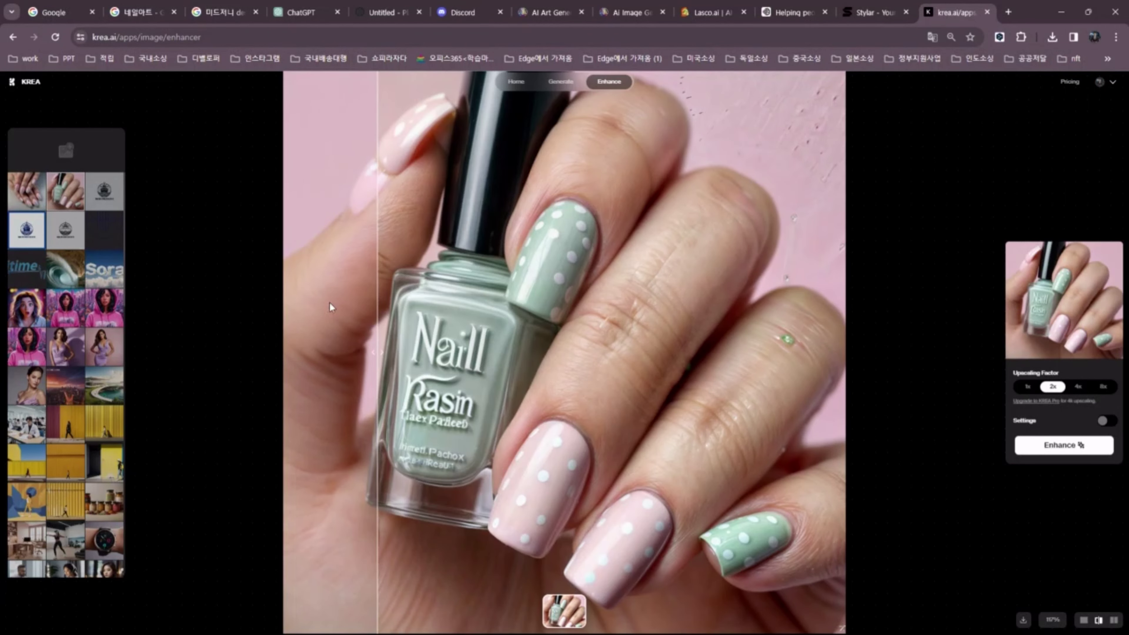
{"action": "left_click", "coordinate": [27, 191]}
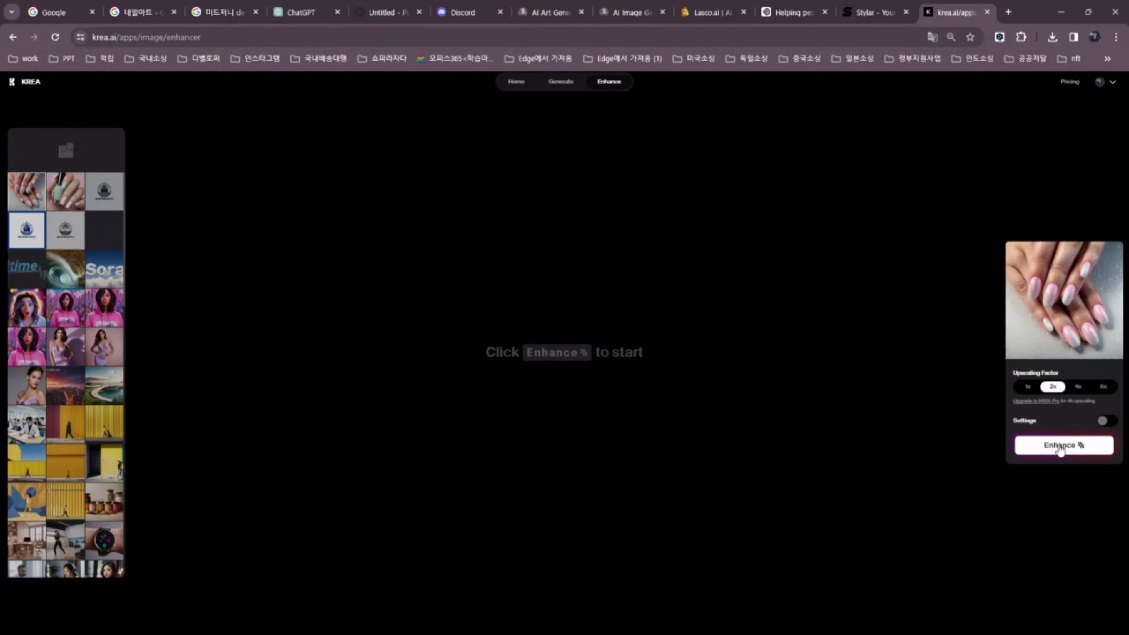
{"action": "left_click", "coordinate": [1061, 446]}
Switch to Lasco.ai and examine the new reference-based nail results one by one at enlarged size
{"action": "left_click", "coordinate": [707, 12]}
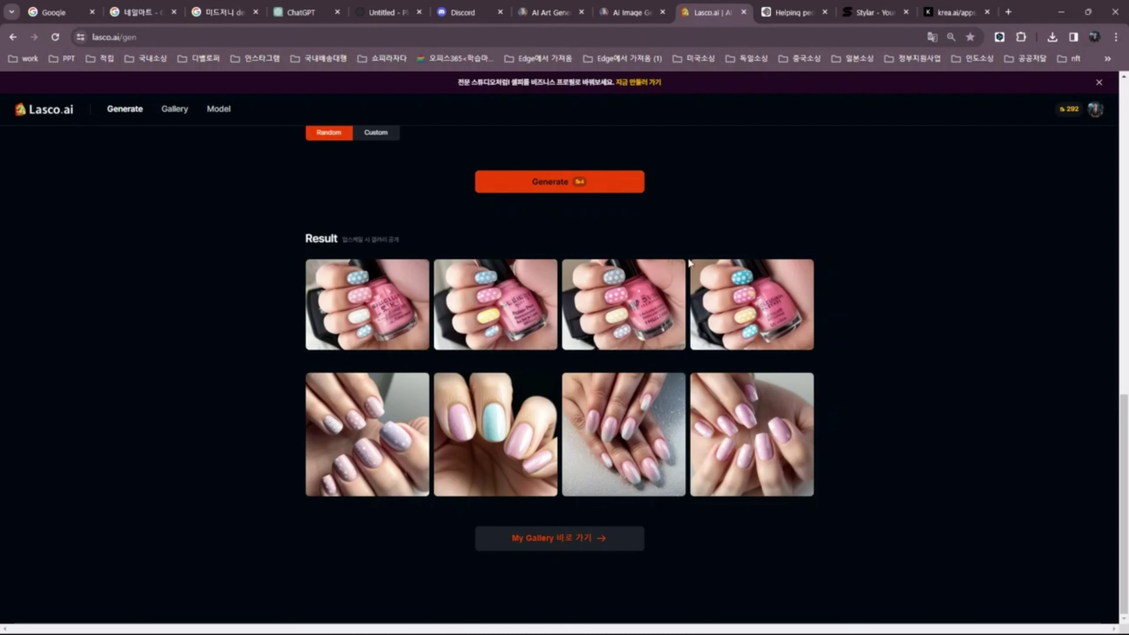
{"action": "mouse_move", "coordinate": [390, 307]}
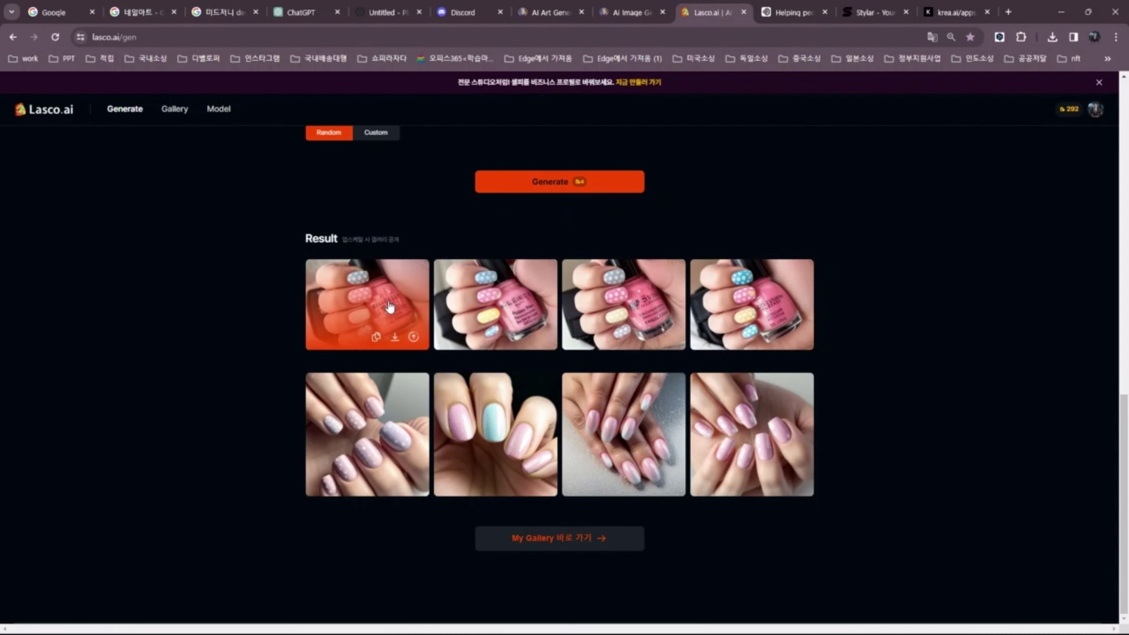
{"action": "left_click", "coordinate": [378, 307]}
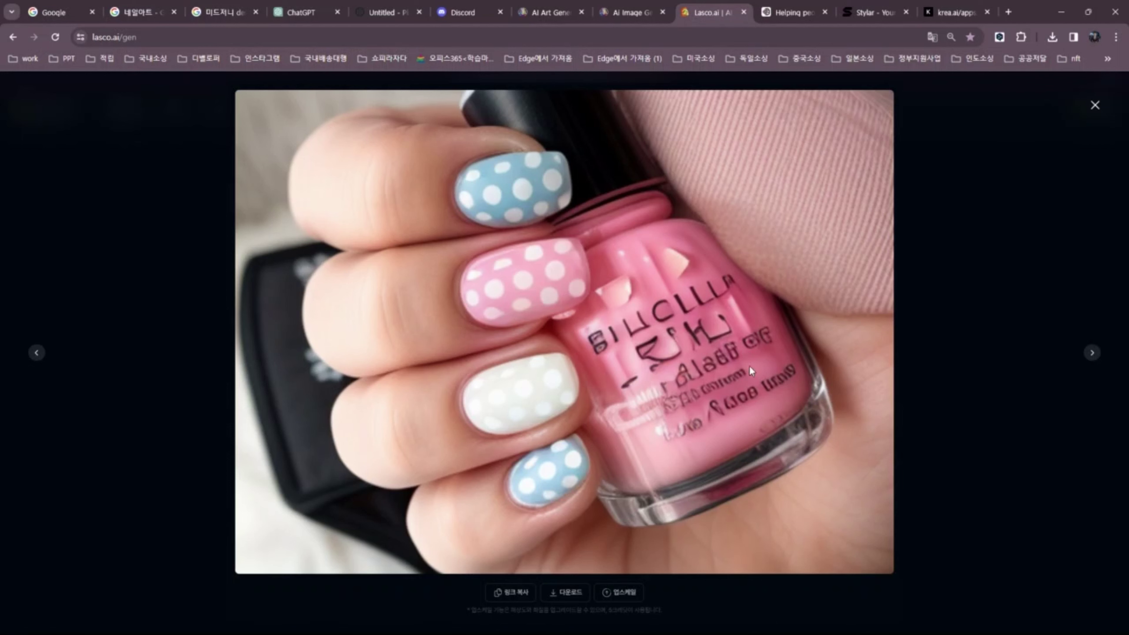
{"action": "left_click", "coordinate": [1092, 354]}
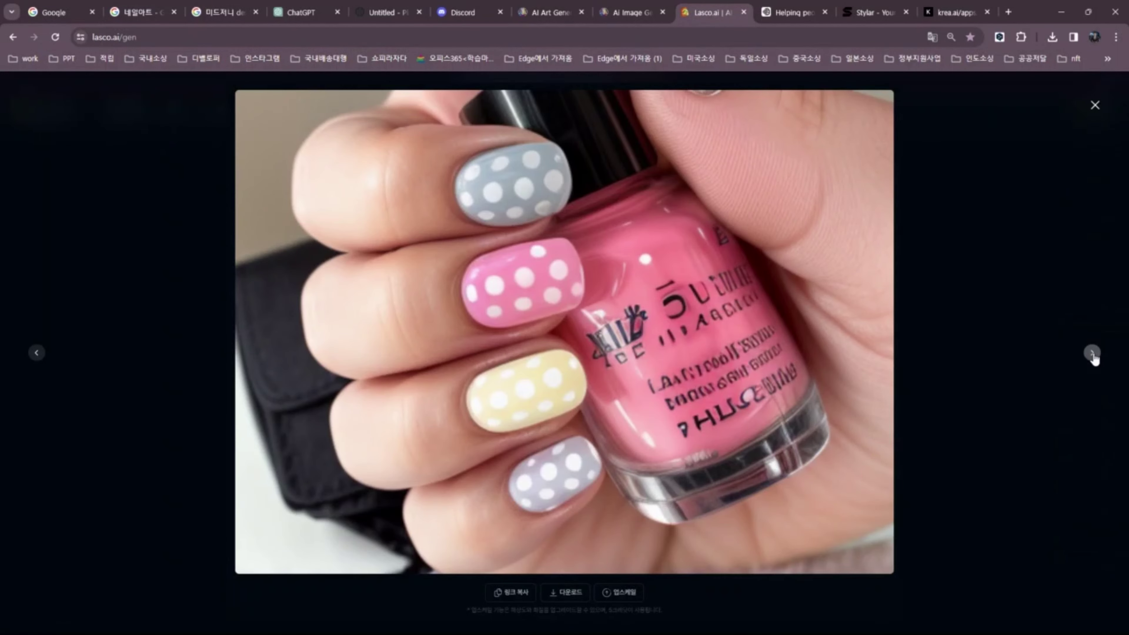
{"action": "left_click", "coordinate": [1092, 354]}
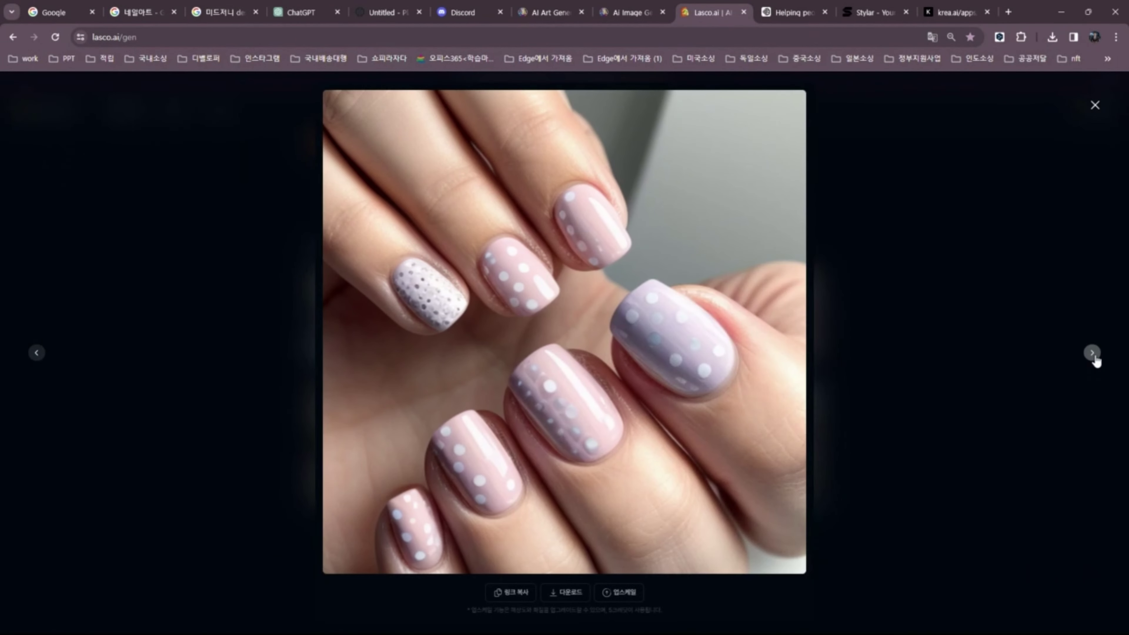
Open Cleanup.pictures in a new browser tab from the 이미지업스케일 bookmark folder
{"action": "key", "text": "ctrl+t"}
{"action": "left_click", "coordinate": [1107, 58]}
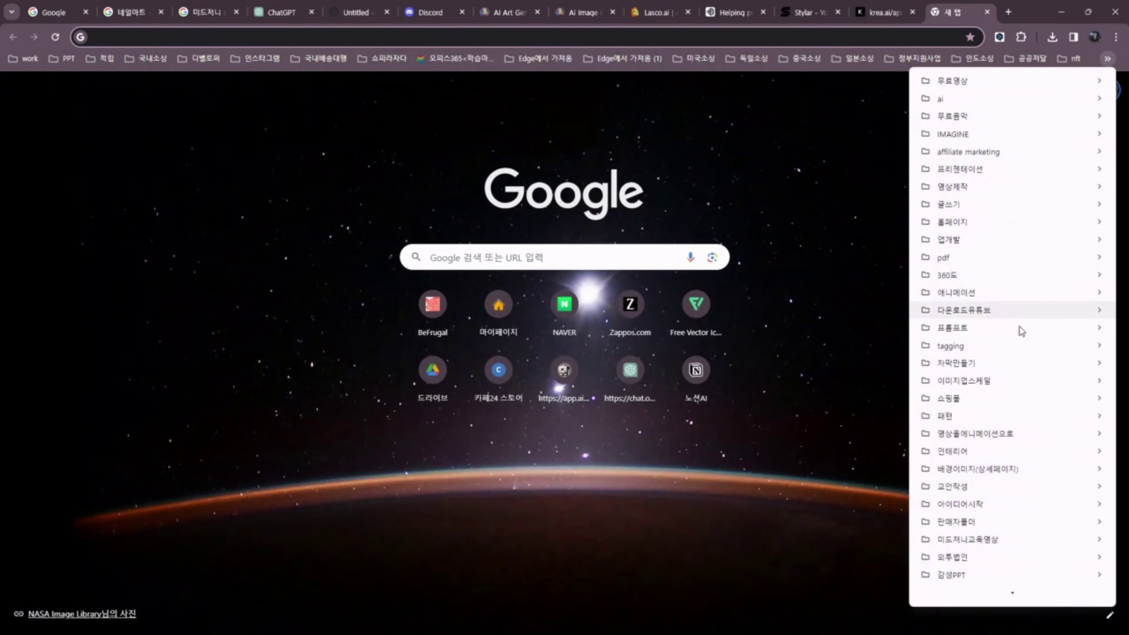
{"action": "mouse_move", "coordinate": [971, 352]}
{"action": "mouse_move", "coordinate": [964, 383]}
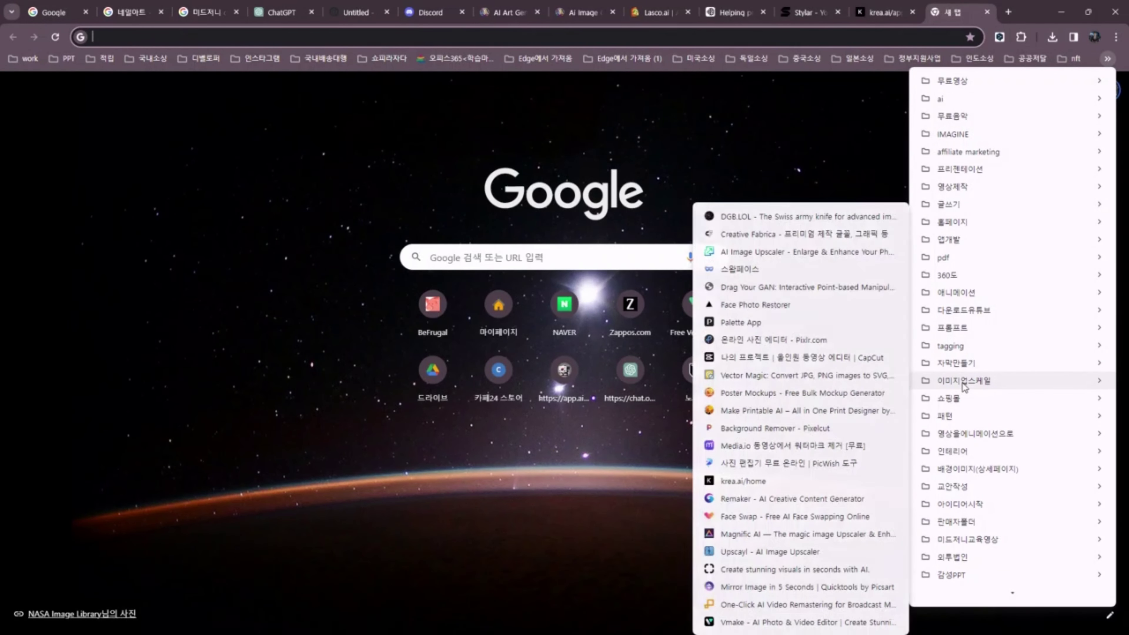
{"action": "left_click", "coordinate": [782, 569]}
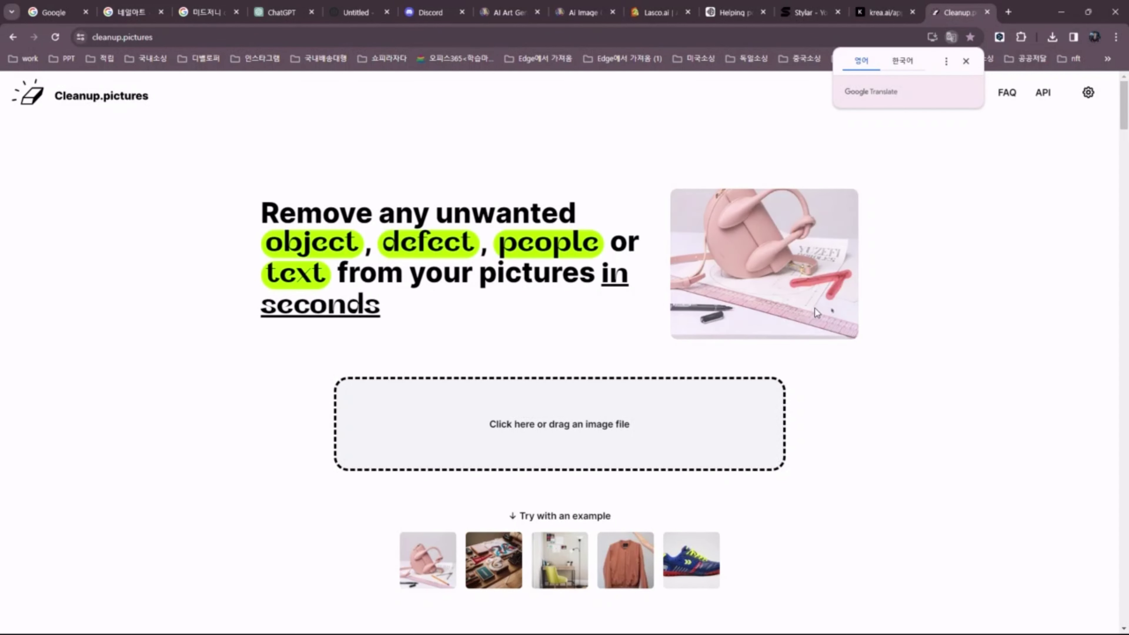
Load the mint green bottle nail image from Downloads and erase the brand lettering on the bottle
{"action": "left_click", "coordinate": [551, 441]}
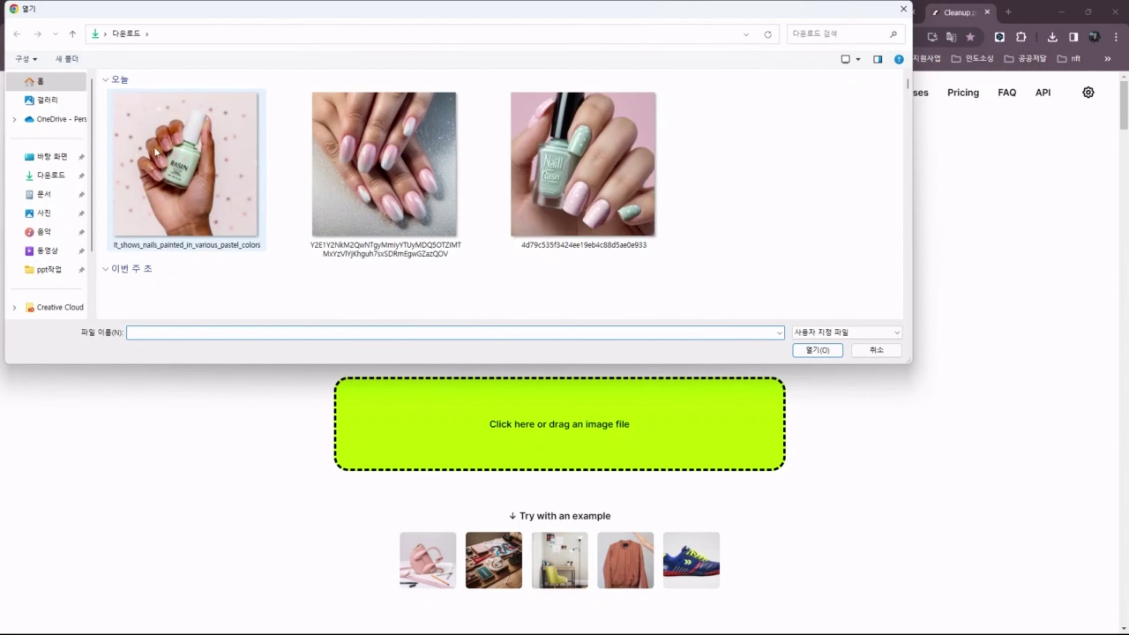
{"action": "double_click", "coordinate": [573, 197]}
{"action": "mouse_move", "coordinate": [455, 327]}
{"action": "left_mouse_down"}
{"action": "mouse_move", "coordinate": [472, 356]}
{"action": "mouse_move", "coordinate": [487, 345]}
{"action": "mouse_move", "coordinate": [492, 367]}
{"action": "mouse_move", "coordinate": [499, 333]}
{"action": "mouse_move", "coordinate": [494, 361]}
{"action": "mouse_move", "coordinate": [454, 349]}
{"action": "mouse_move", "coordinate": [485, 348]}
{"action": "mouse_move", "coordinate": [459, 395]}
{"action": "left_mouse_up"}
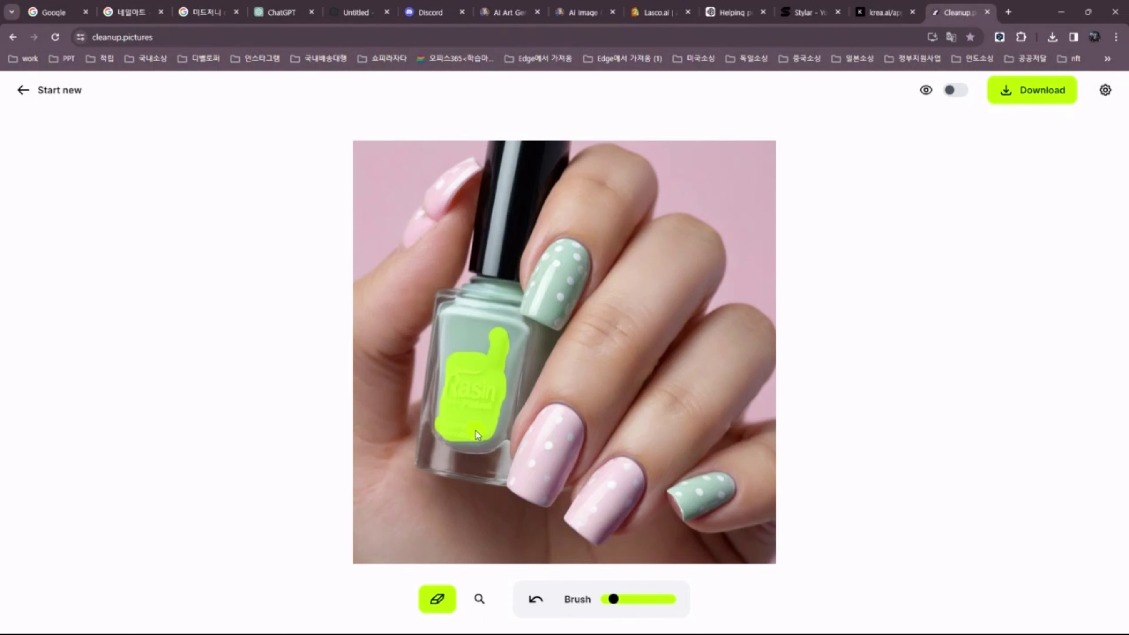
{"action": "left_click_drag", "start_coordinate": [484, 344], "coordinate": [484, 345]}
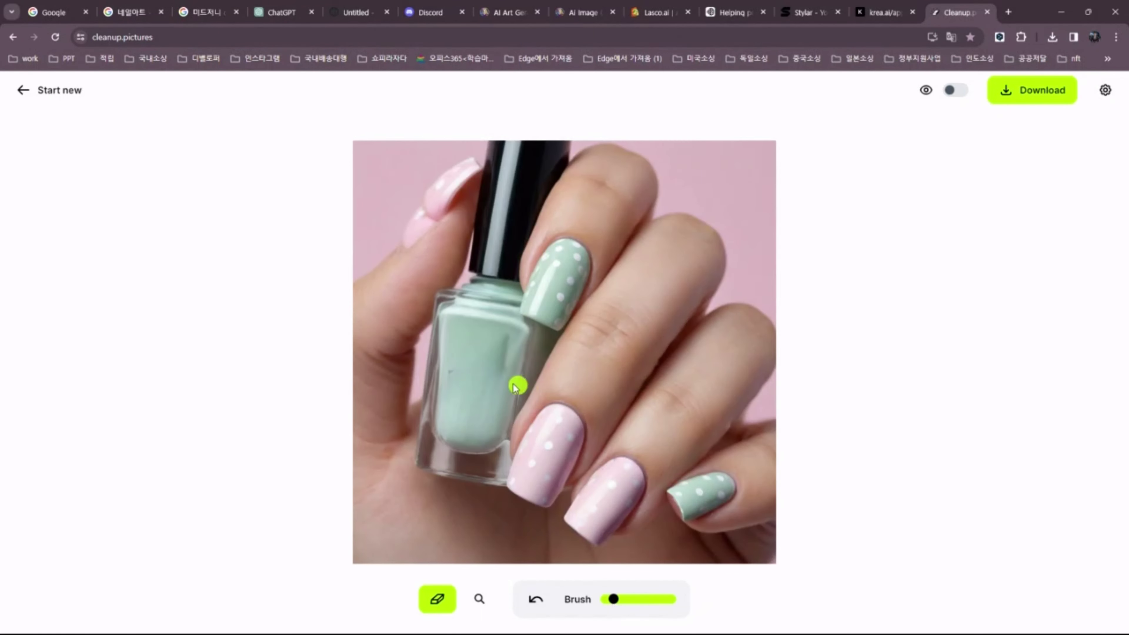
Return to Krea, compare the enhanced gradient nails with their original, and upload it_shows_nails_painted_in_various_pastel_colors for enhancement
{"action": "left_click", "coordinate": [882, 12]}
{"action": "left_click_drag", "start_coordinate": [755, 411], "coordinate": [501, 490]}
{"action": "left_click", "coordinate": [66, 150]}
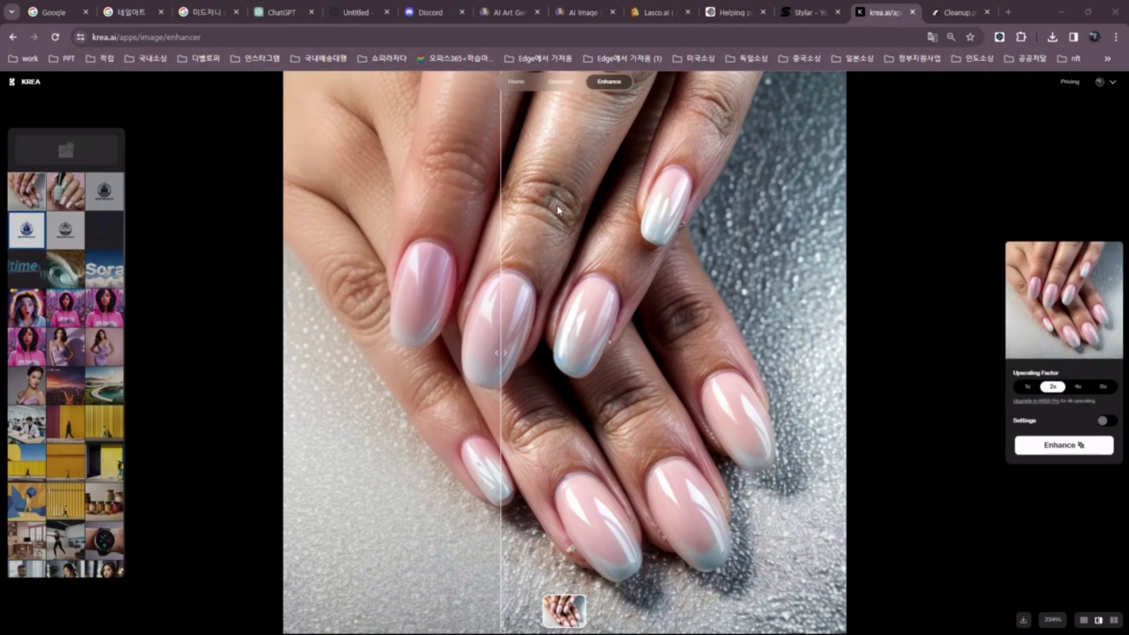
{"action": "double_click", "coordinate": [173, 185]}
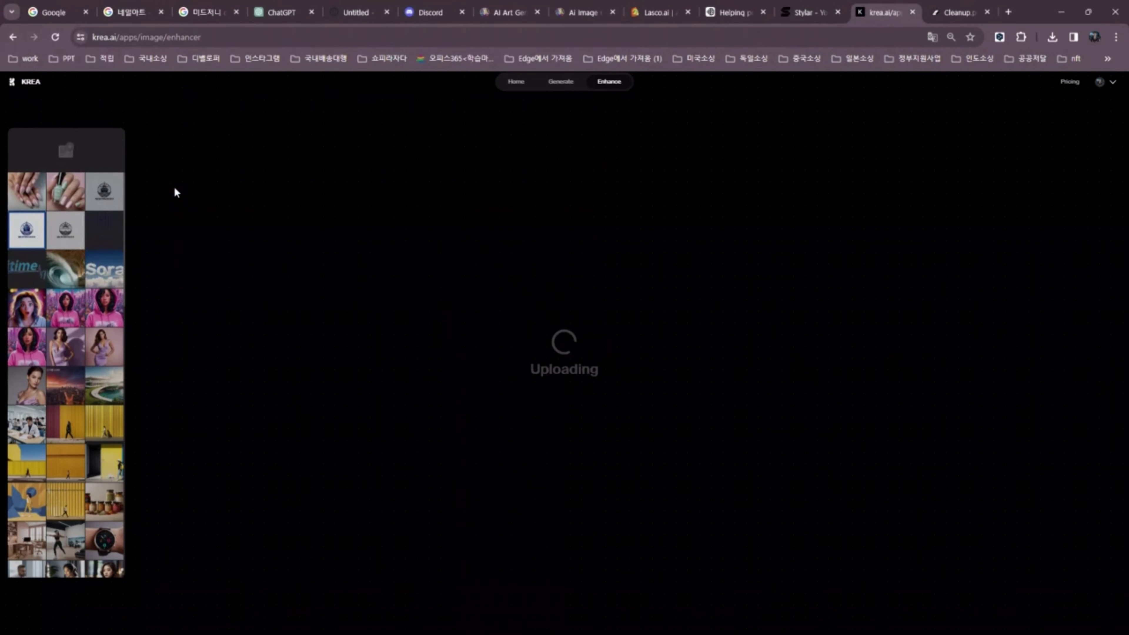
Switch to the Notepad workflow notes and highlight line 2-1 about creating prompts with a prompt generator
{"action": "key", "text": "alt+Tab"}
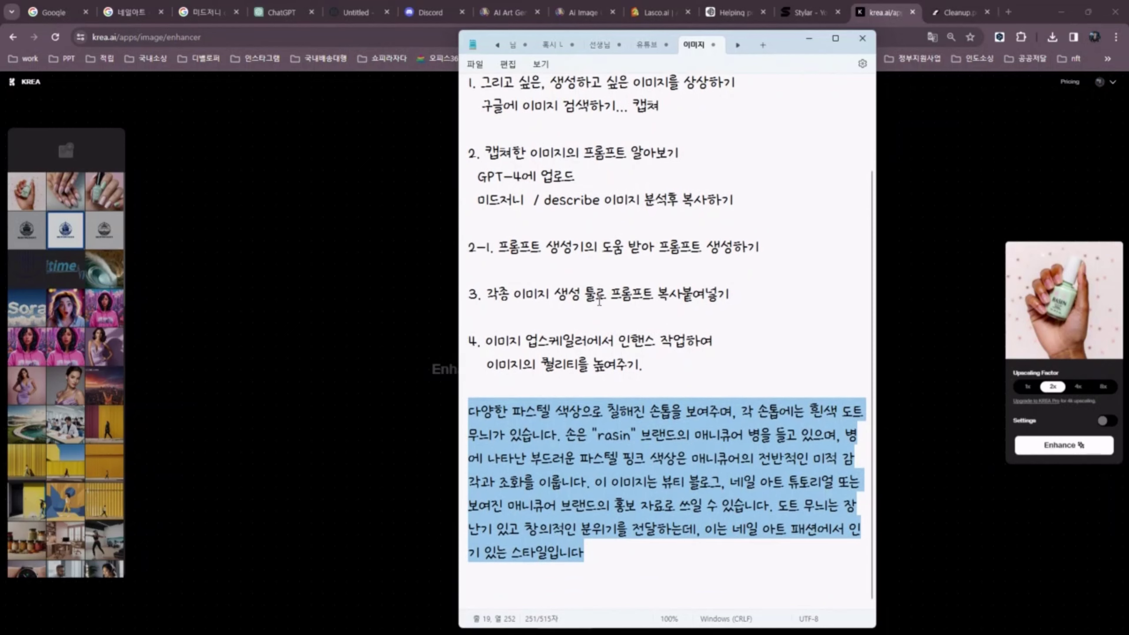
{"action": "left_click", "coordinate": [596, 293]}
{"action": "left_click_drag", "start_coordinate": [470, 246], "coordinate": [771, 258]}
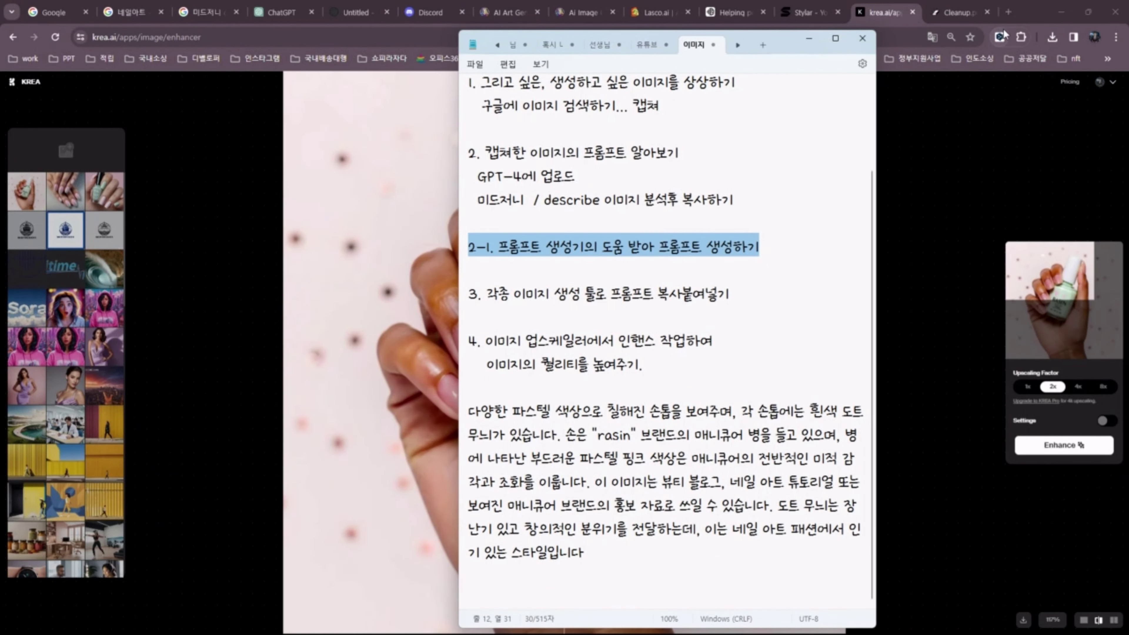
Open the How to Leverage AI Midjourney Prompt Generator in a new browser tab from the 프롬프트 bookmark folder
{"action": "left_click", "coordinate": [1007, 13]}
{"action": "left_click", "coordinate": [1107, 59]}
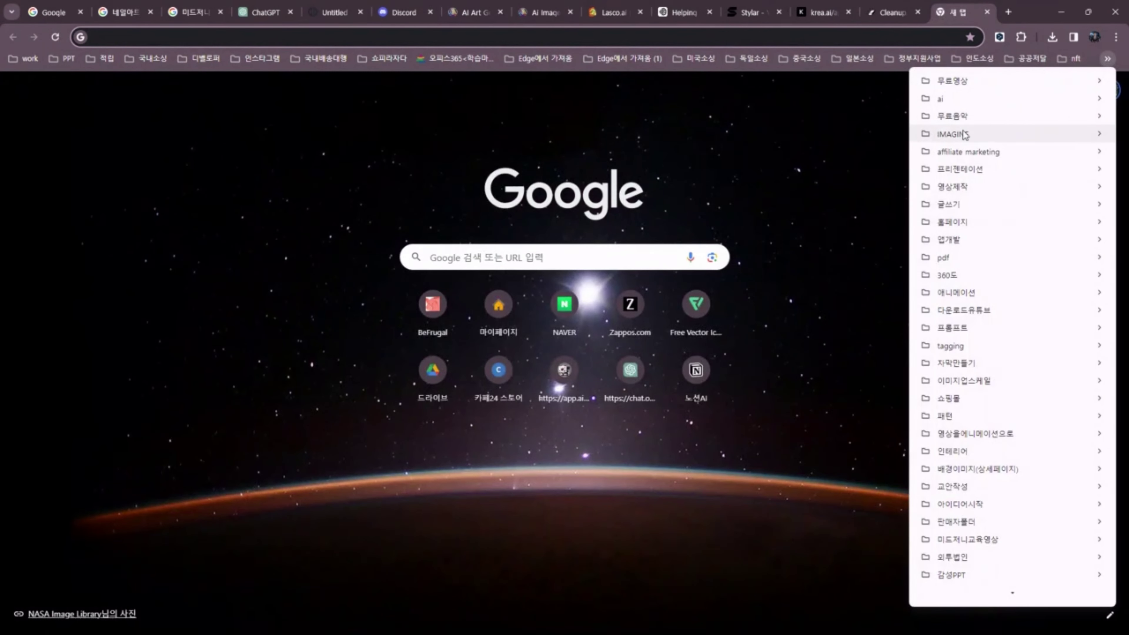
{"action": "mouse_move", "coordinate": [945, 330]}
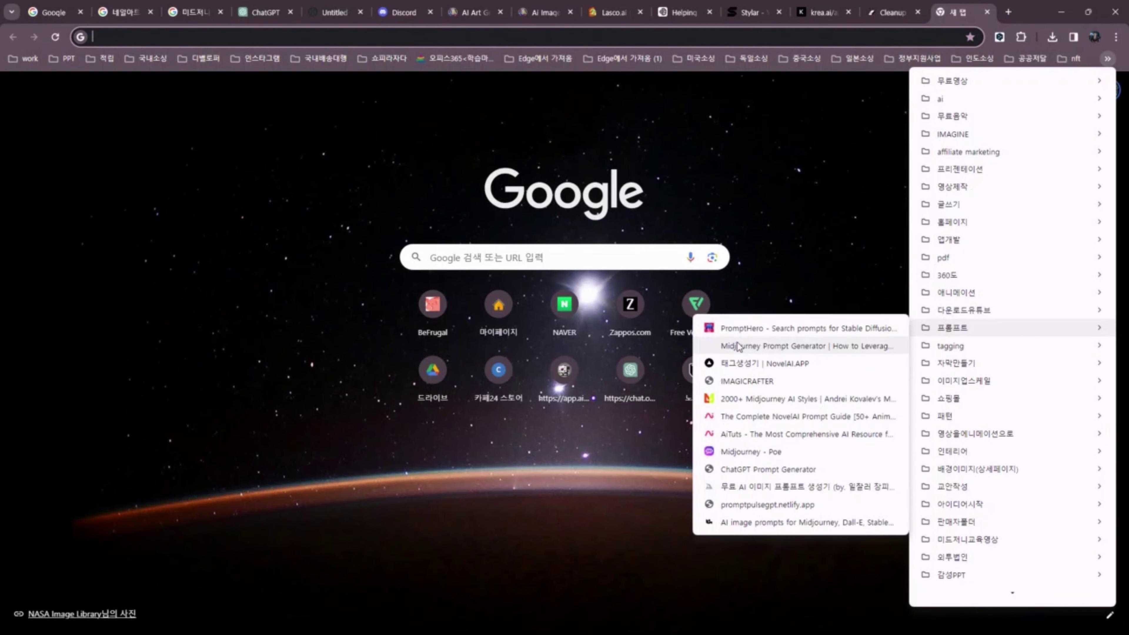
{"action": "left_click", "coordinate": [741, 473]}
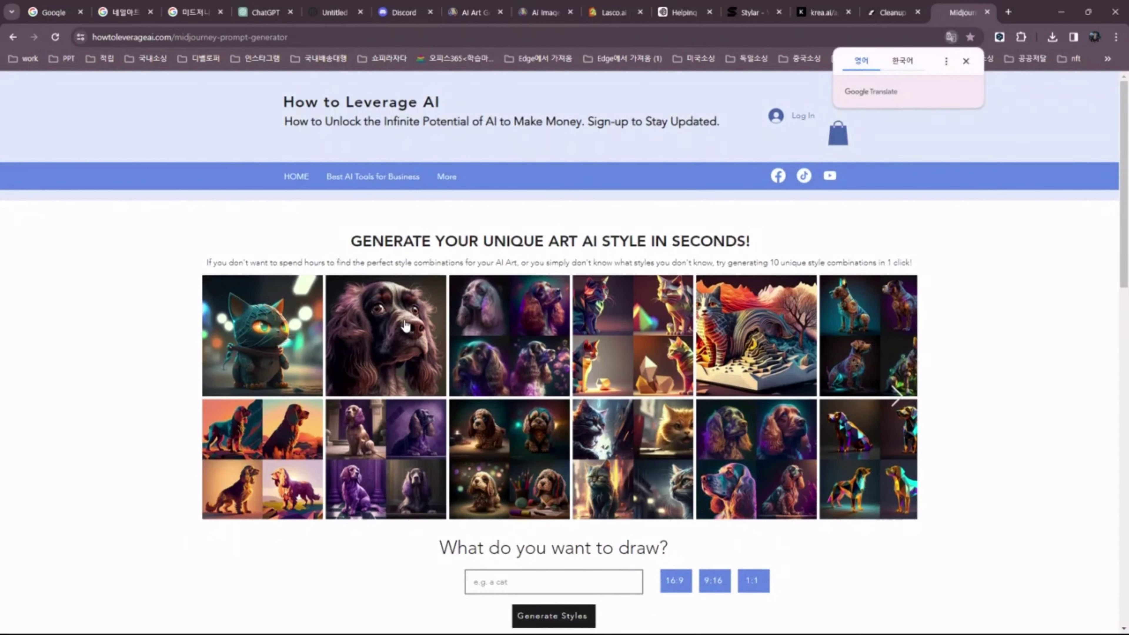
Generate style prompts for "dog" at a 16:9 ratio and highlight the first generated prompt from "dog" through "--ar 16:9"
{"action": "scroll", "coordinate": [415, 288], "scroll_direction": "down", "scroll_amount": 3}
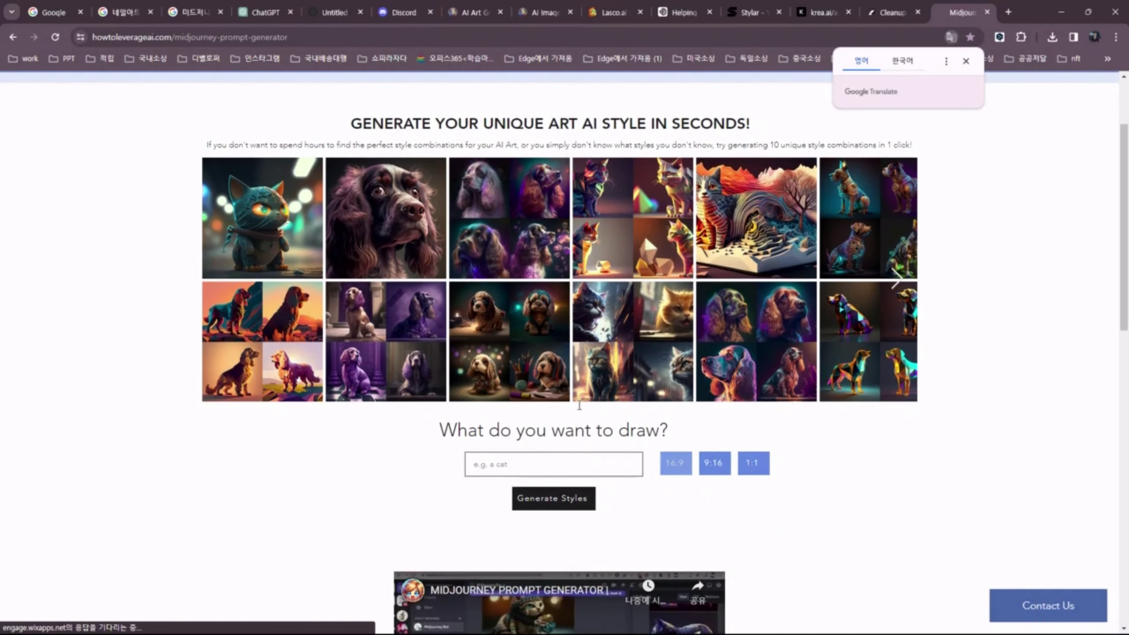
{"action": "left_click", "coordinate": [489, 465]}
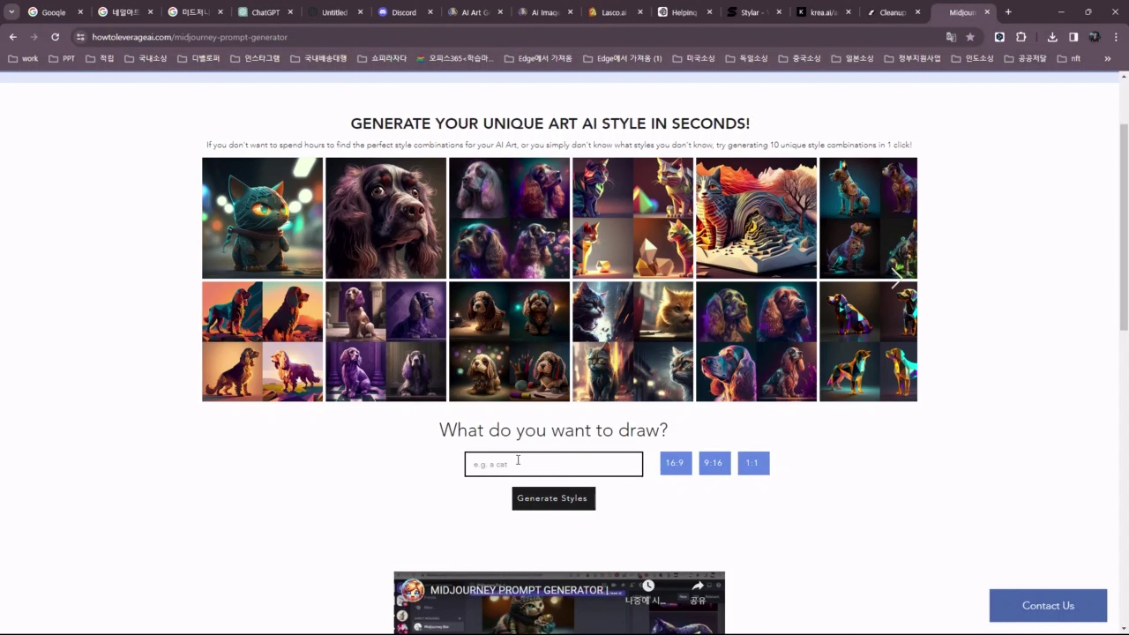
{"action": "type", "text": "dog"}
{"action": "left_click", "coordinate": [673, 465]}
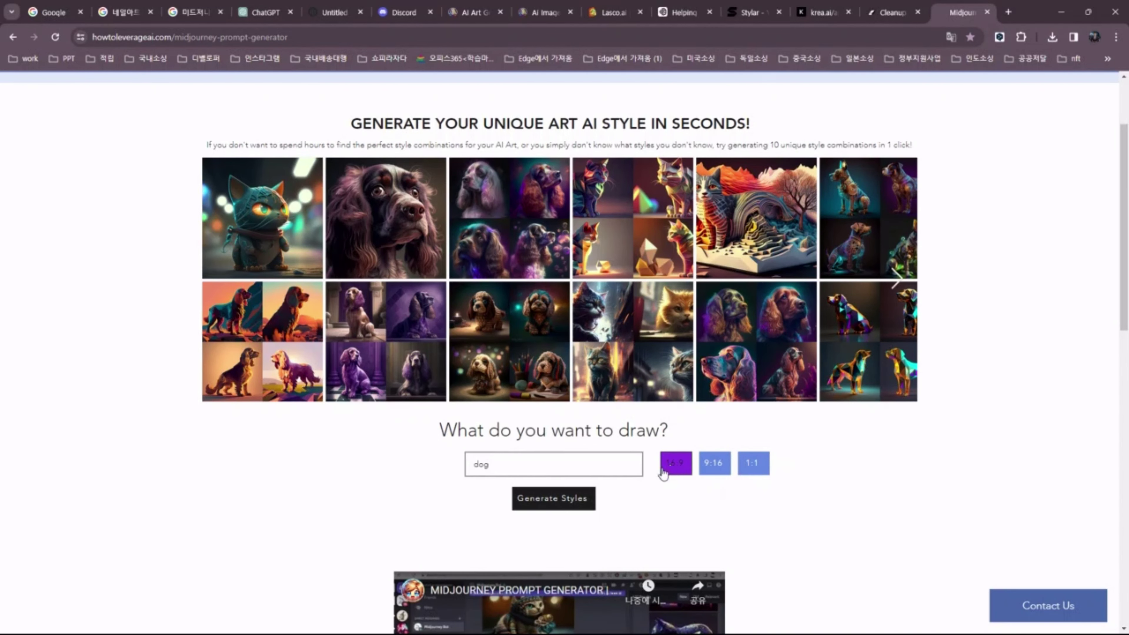
{"action": "left_click", "coordinate": [553, 499]}
{"action": "scroll", "coordinate": [383, 315], "scroll_direction": "down", "scroll_amount": 3}
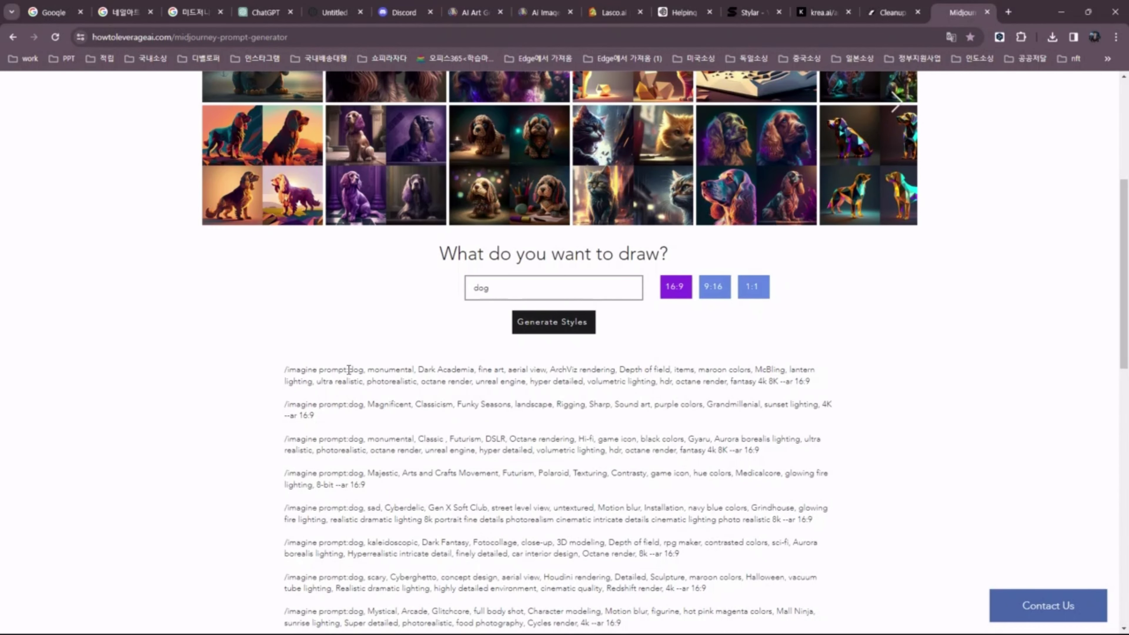
{"action": "left_click_drag", "start_coordinate": [349, 370], "coordinate": [539, 393]}
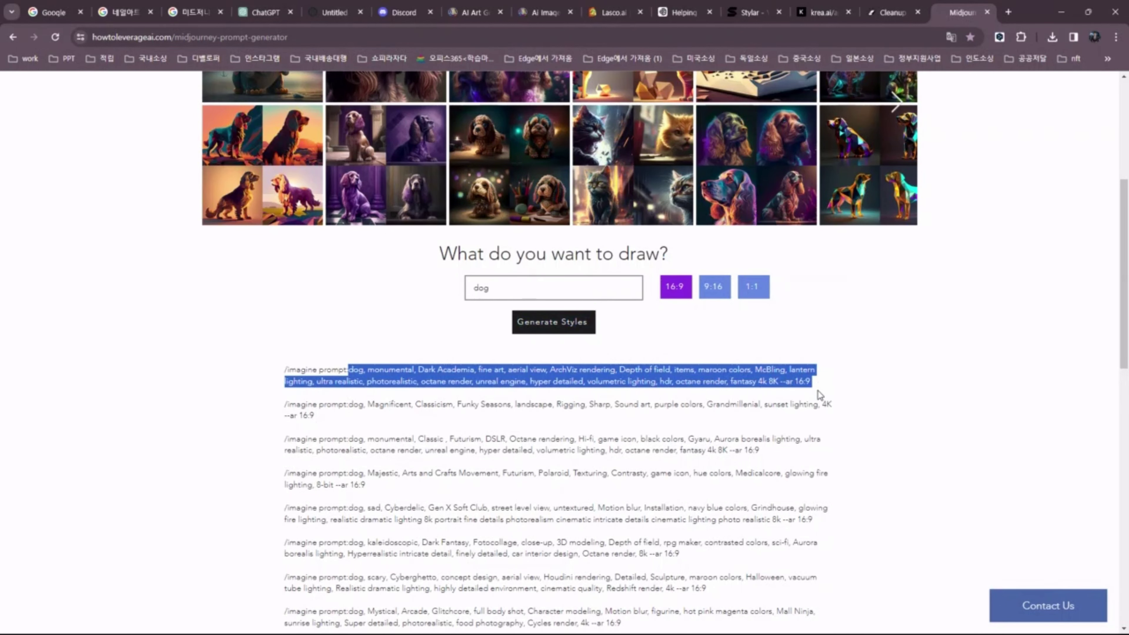
Switch to ChatGPT, open the self-made GPT 초보 스테이블디퓨전 프롬프트, and send it the request "네일 디자인, 인쇄용 홍보물"
{"action": "left_click", "coordinate": [262, 13]}
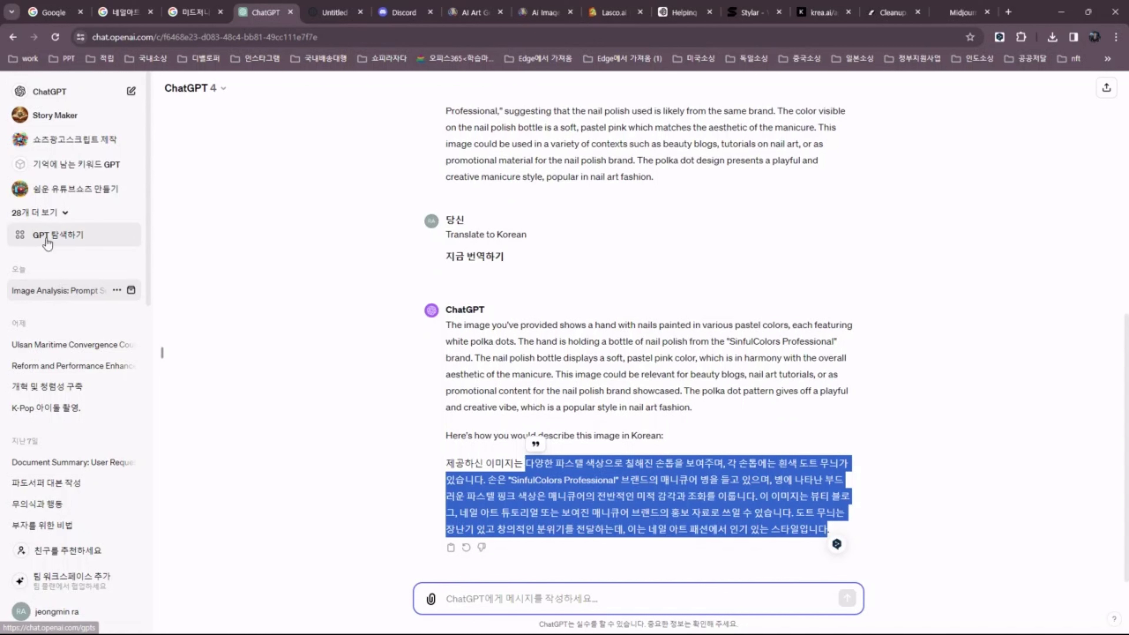
{"action": "left_click", "coordinate": [41, 237]}
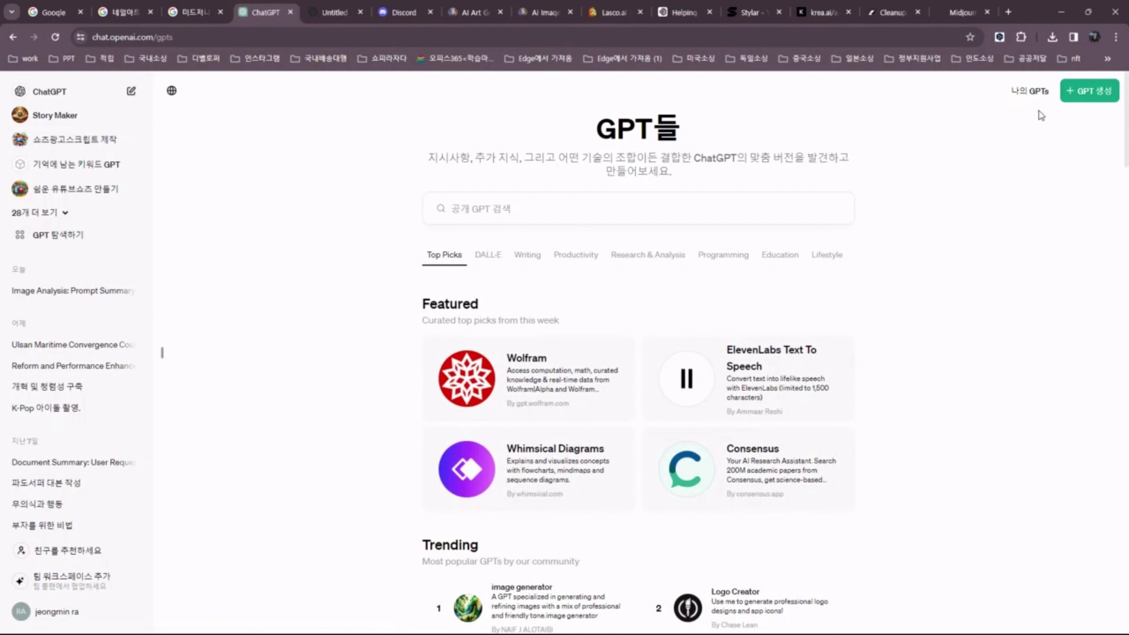
{"action": "left_click", "coordinate": [1031, 93]}
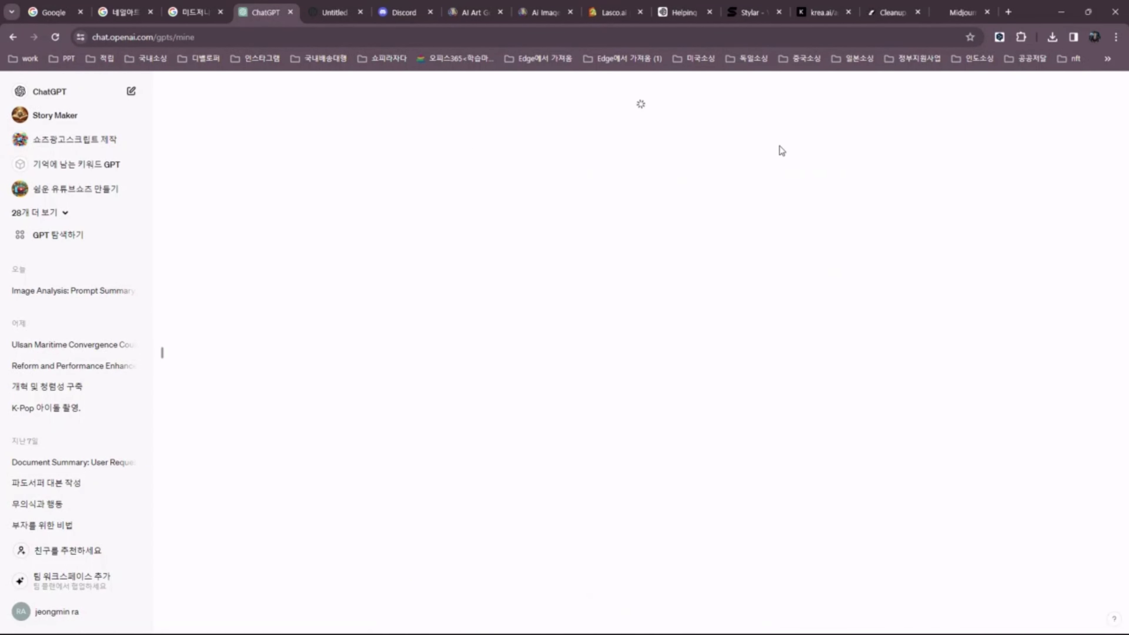
{"action": "left_click", "coordinate": [526, 333]}
{"action": "type", "text": "네일 디자인, 인쇄용 홍보물"}
{"action": "left_click", "coordinate": [845, 598]}
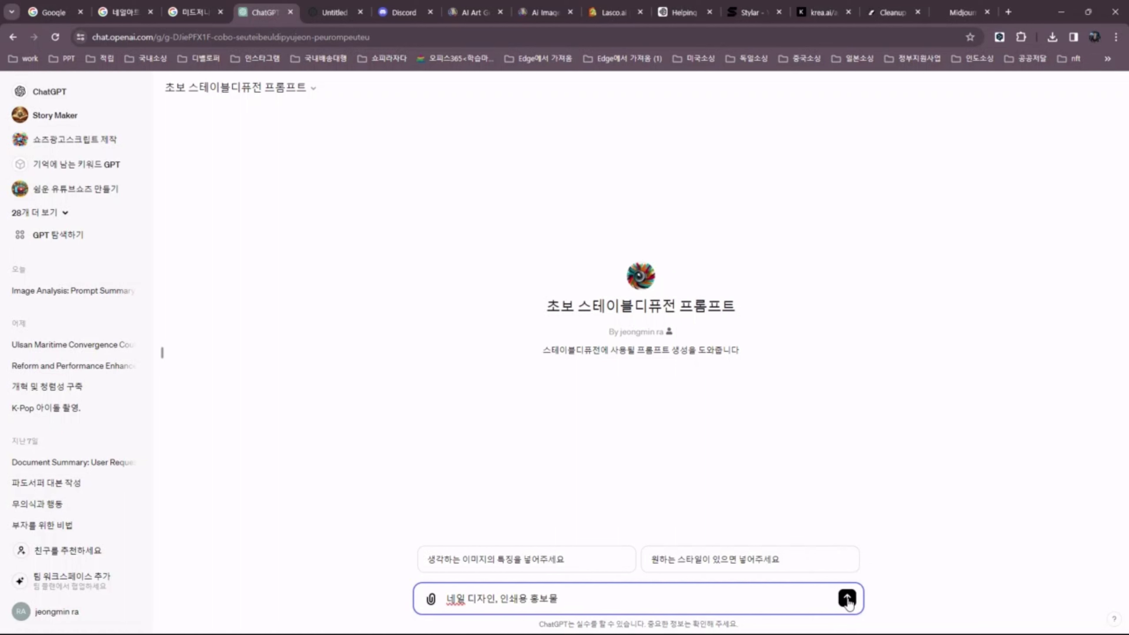